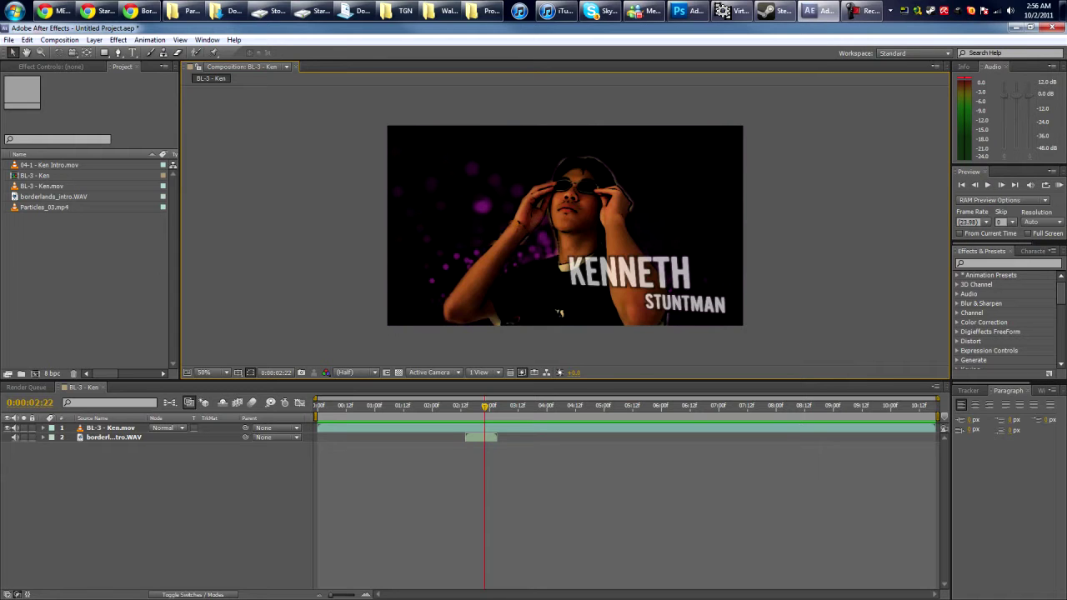
Preview the finished BL-3 example composition, and play the Borderlands - Nine toes reference video in the browser.
{"action": "key", "text": "KP_0"}
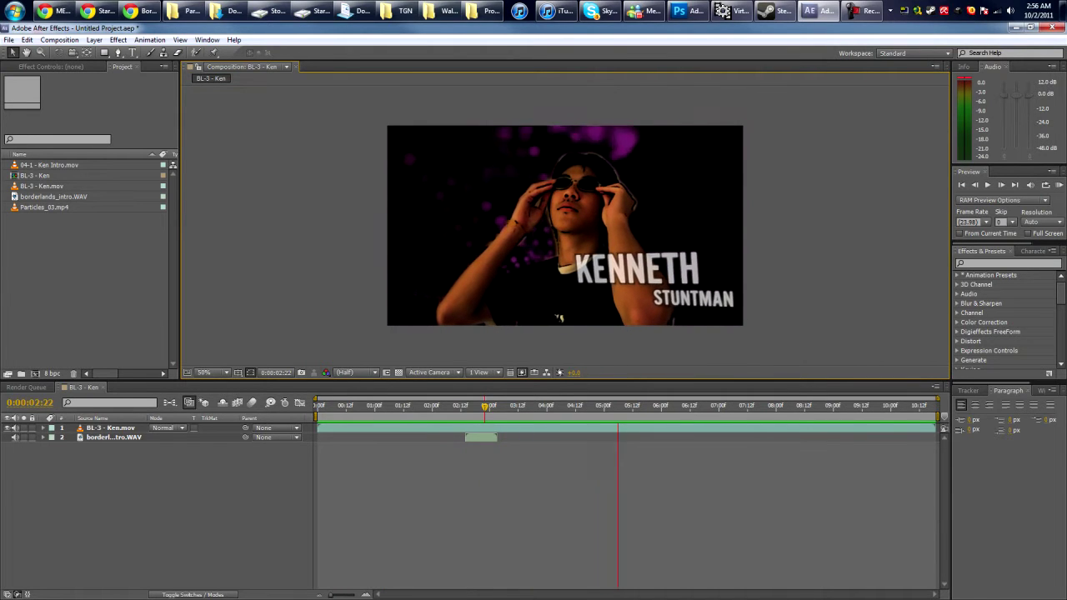
{"action": "key", "text": "space"}
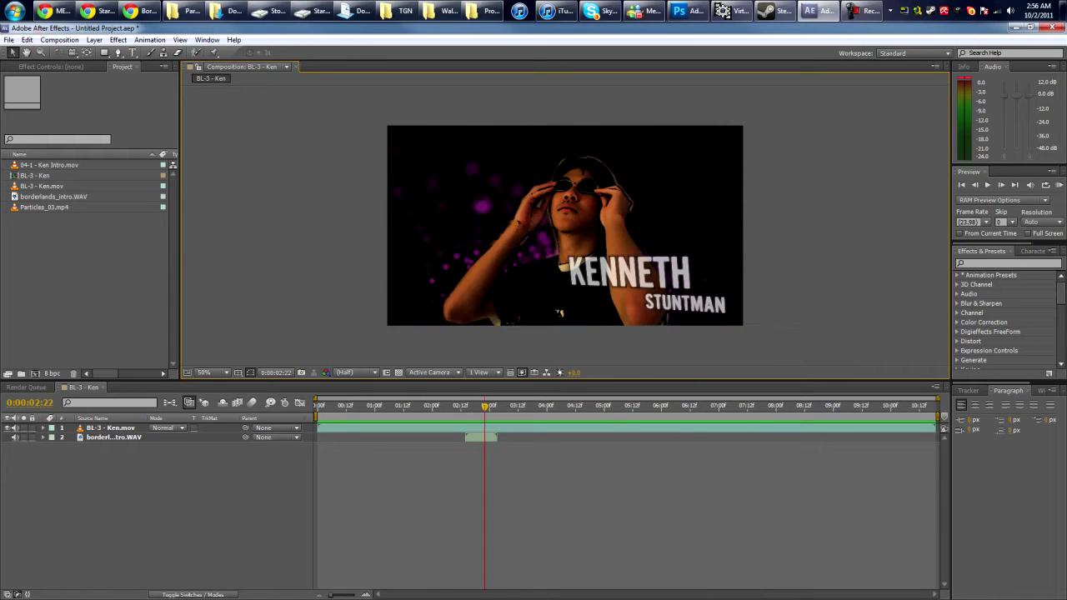
{"action": "left_click", "coordinate": [141, 10]}
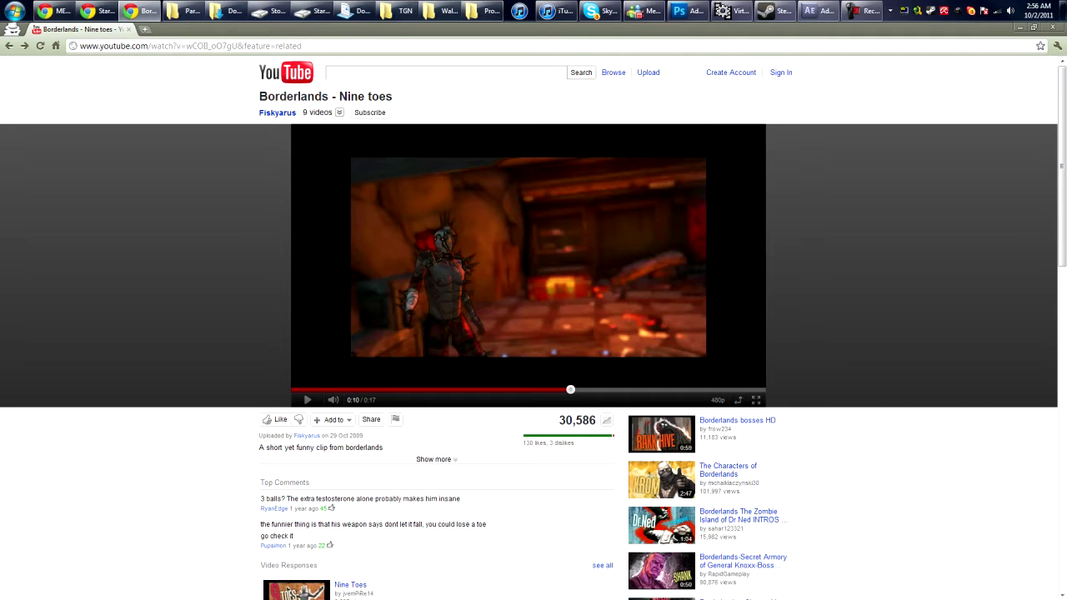
{"action": "key", "text": "space"}
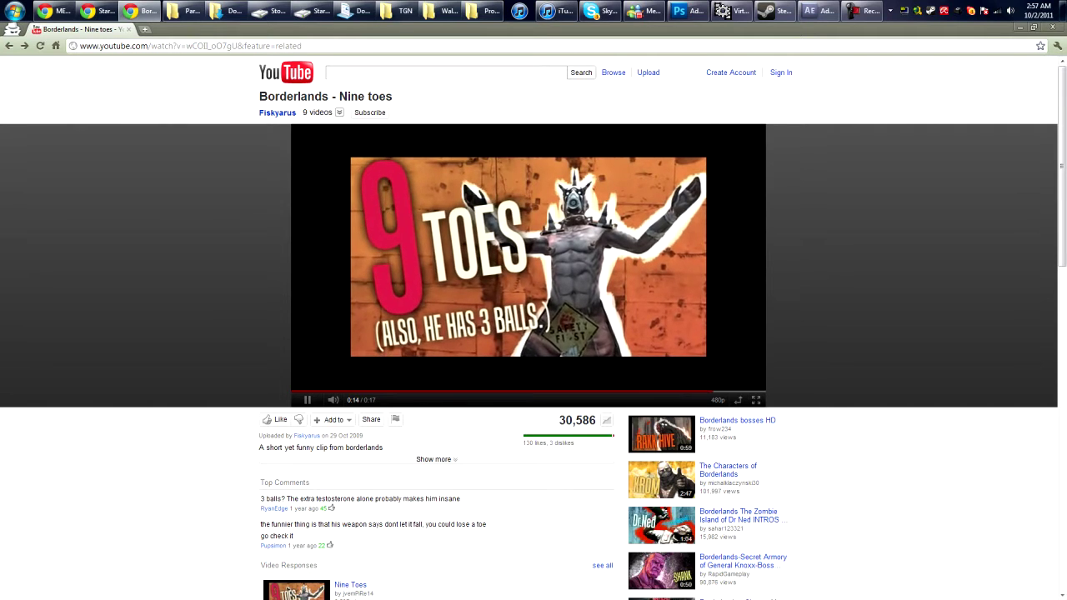
{"action": "key", "text": "space"}
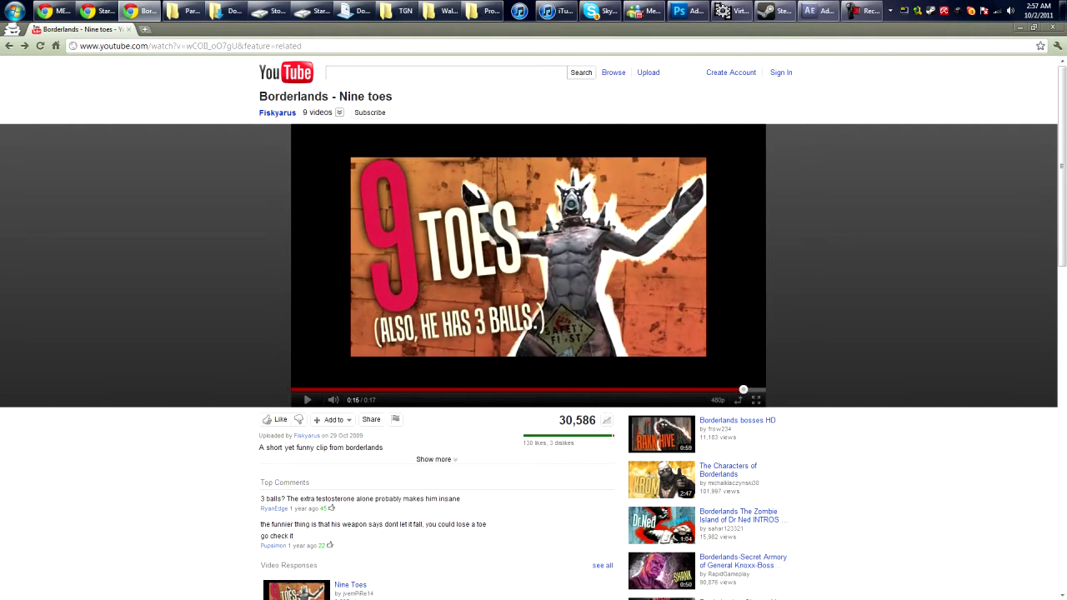
Switch back to After Effects and create a new composition from the 04-1 intro footage.
{"action": "left_click", "coordinate": [818, 11]}
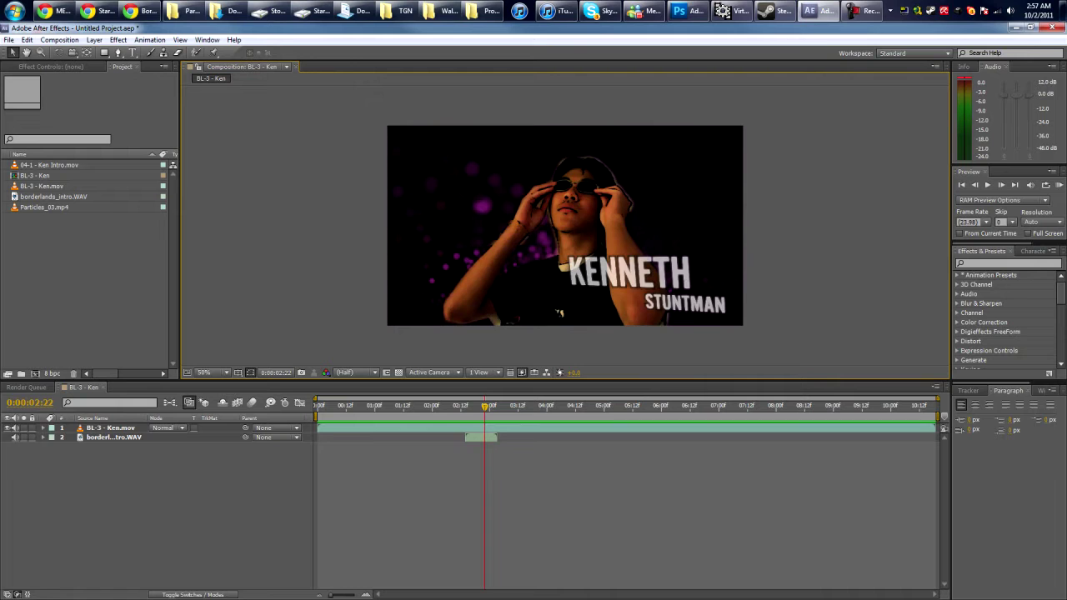
{"action": "left_click_drag", "start_coordinate": [485, 407], "coordinate": [435, 406]}
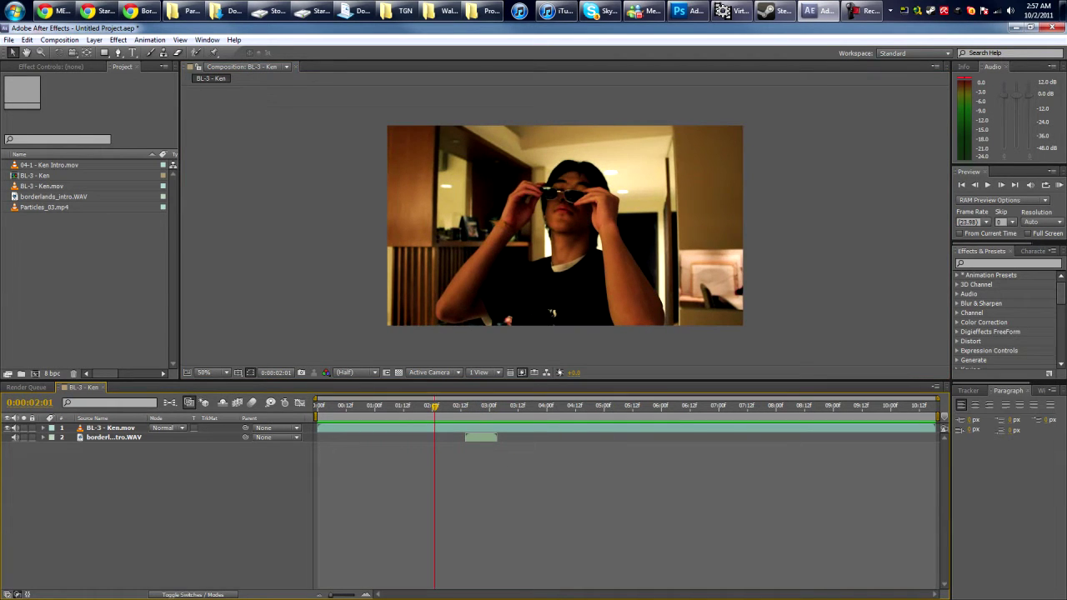
{"action": "left_click", "coordinate": [84, 266]}
{"action": "left_click_drag", "start_coordinate": [73, 165], "coordinate": [35, 374]}
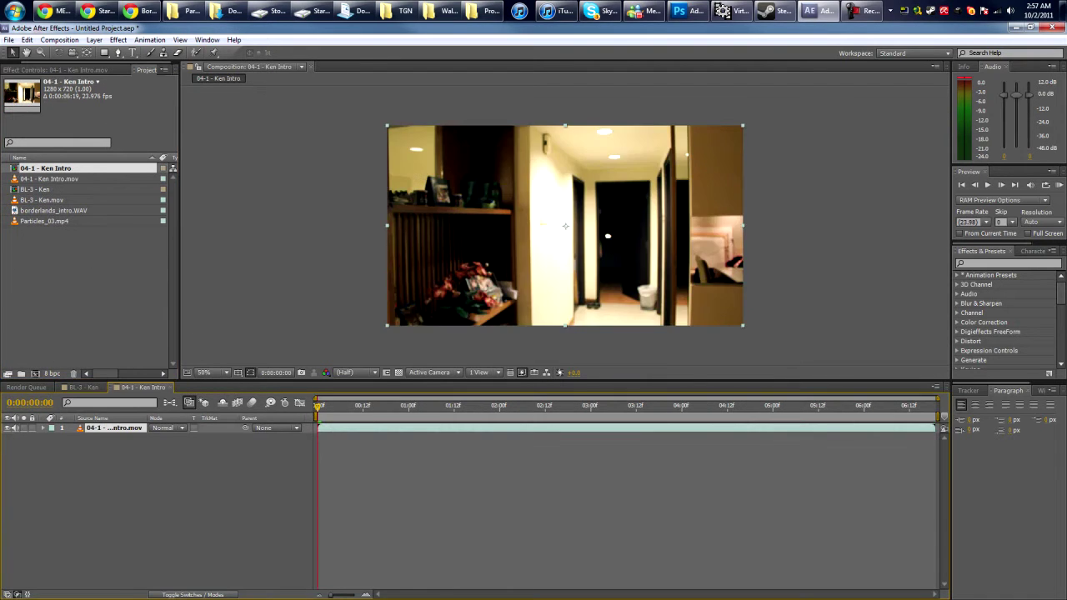
Find the moment to freeze at 0:00:02:12 and split the intro footage layer there.
{"action": "key", "text": "space"}
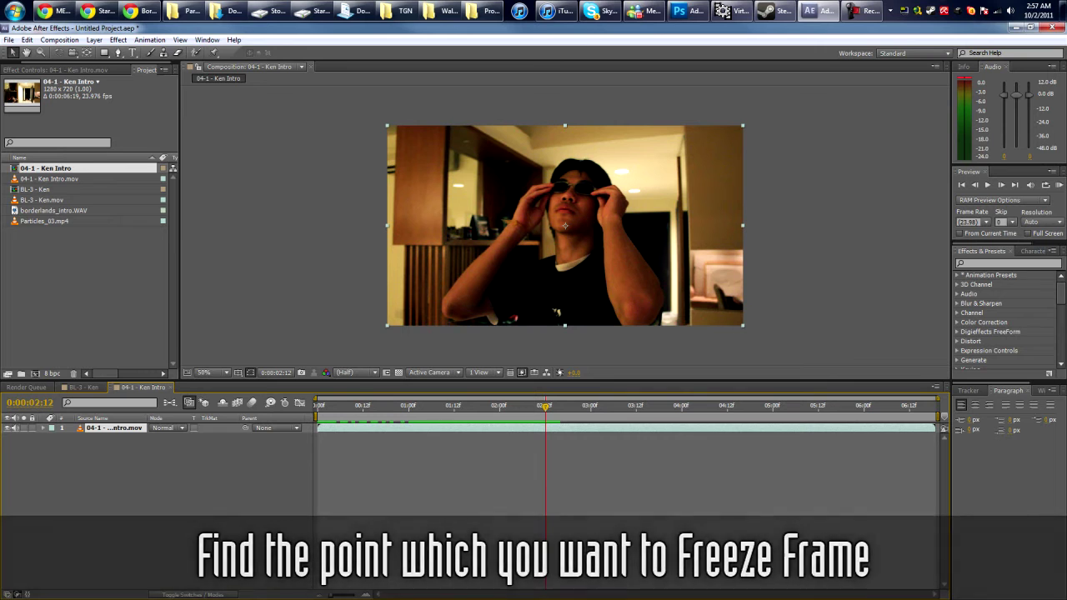
{"action": "left_click", "coordinate": [94, 40]}
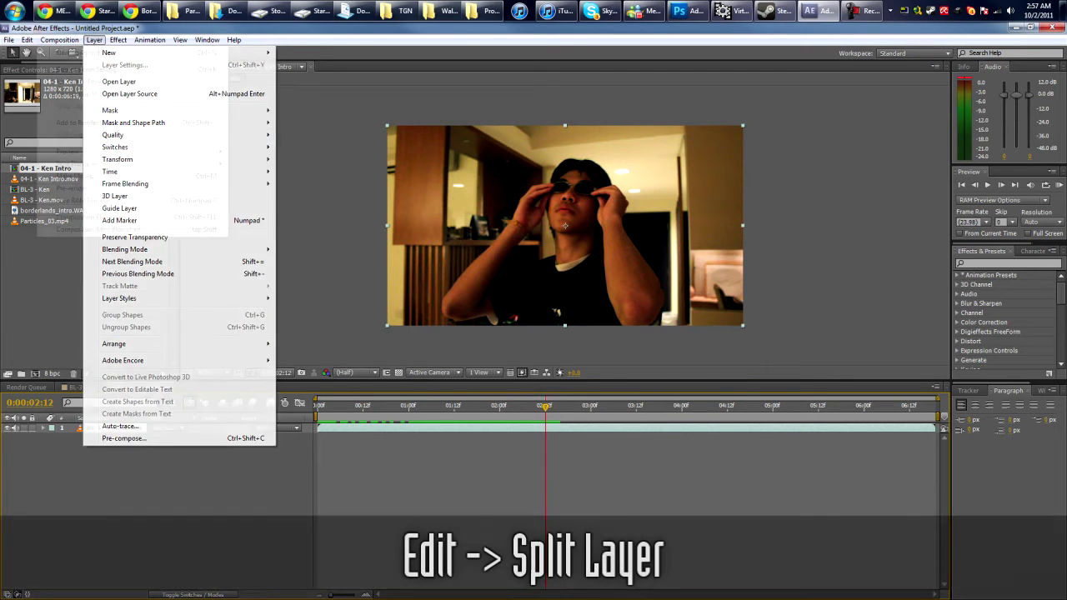
{"action": "mouse_move", "coordinate": [28, 40]}
{"action": "left_click", "coordinate": [53, 171]}
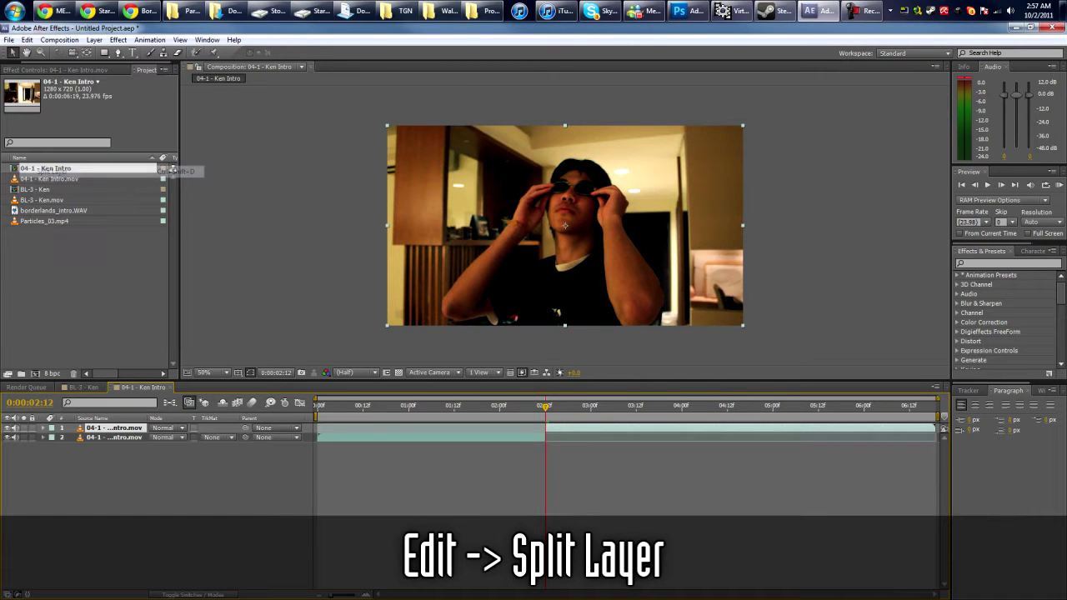
{"action": "key", "text": "ctrl+shift+a"}
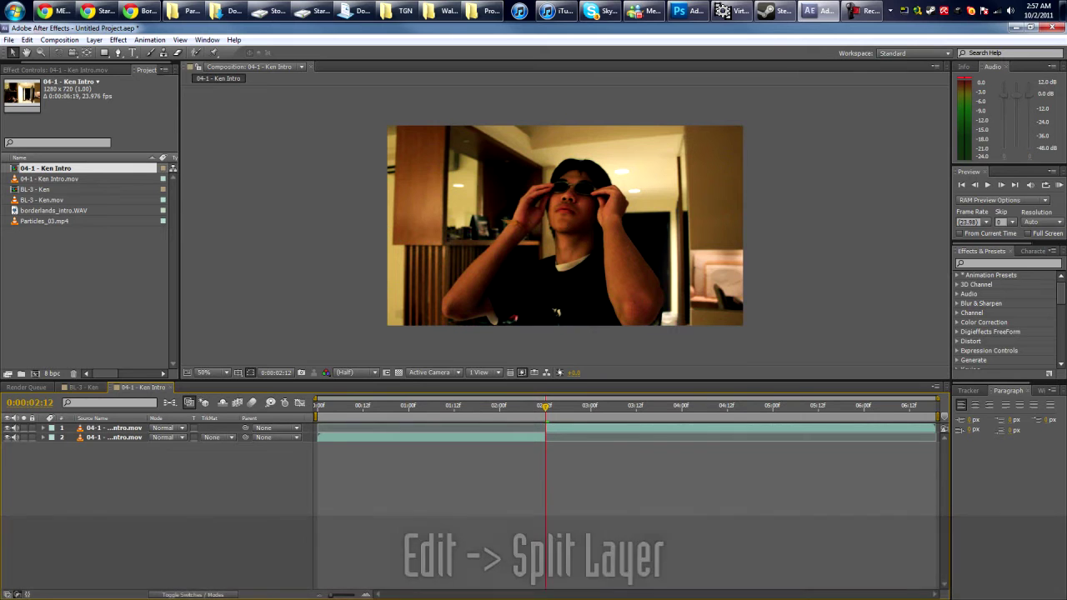
Duplicate the second half of the split footage layer.
{"action": "left_click", "coordinate": [114, 427]}
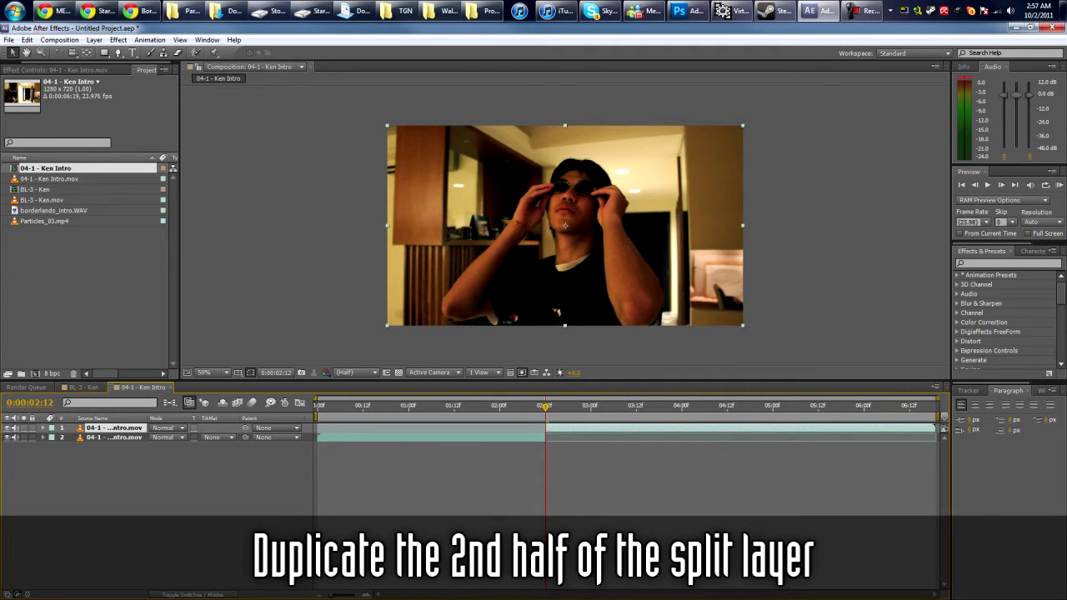
{"action": "key", "text": "ctrl+d"}
{"action": "key", "text": "ctrl+shift+a"}
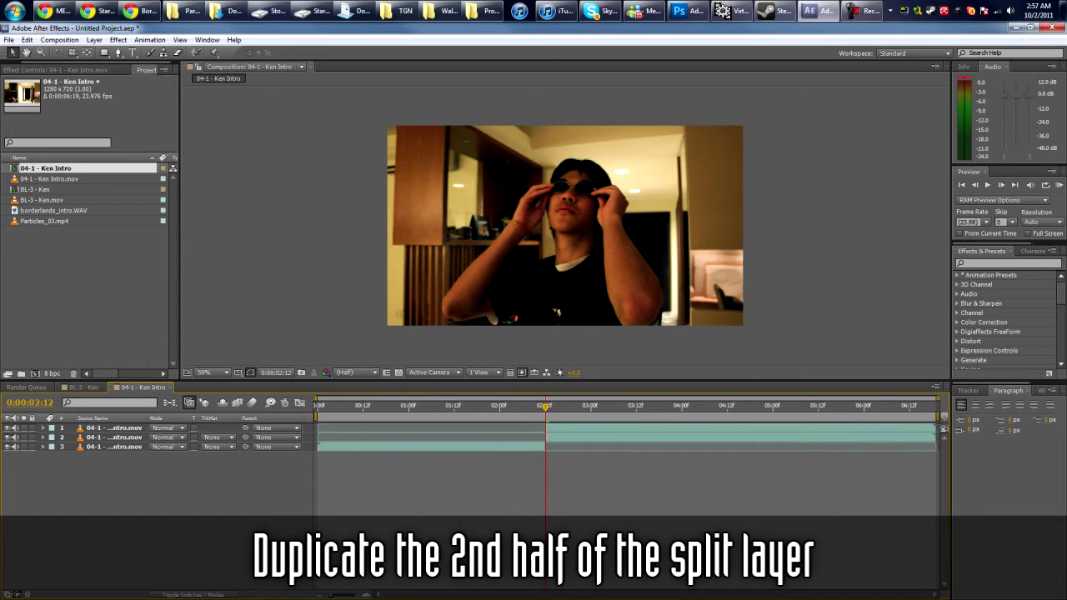
Give the lower of the two second-half layers a Dark Green label and rename it "Freeze Frame".
{"action": "left_click", "coordinate": [51, 428]}
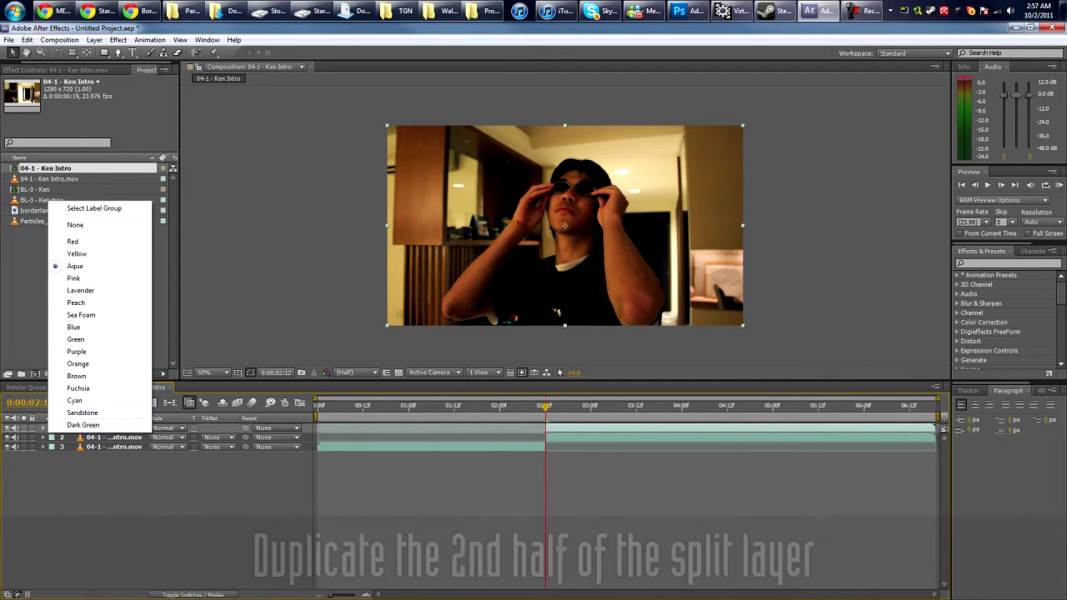
{"action": "left_click", "coordinate": [83, 425]}
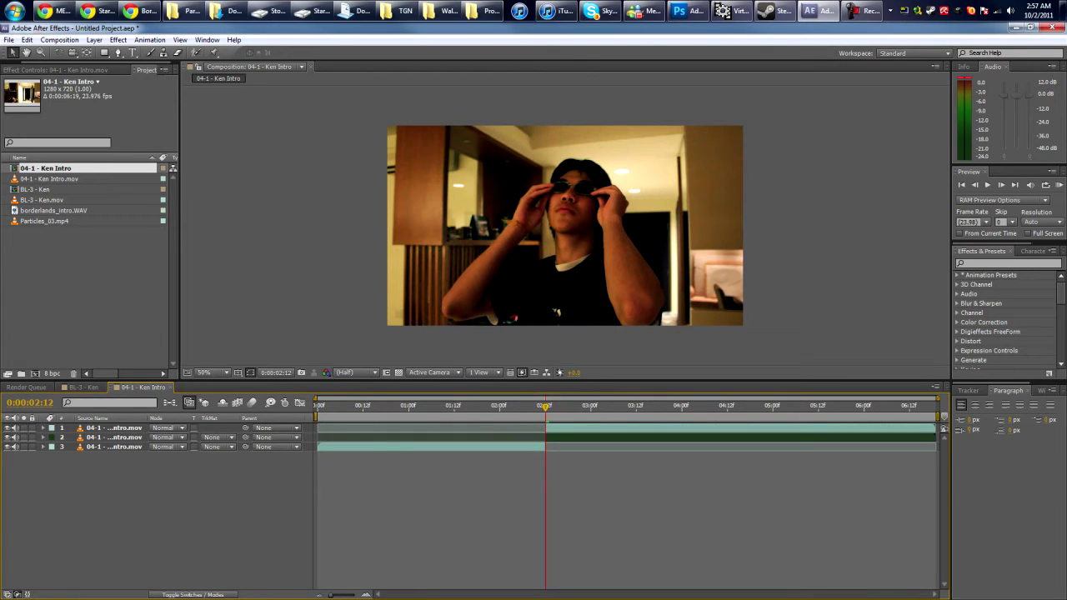
{"action": "key", "text": "Return"}
{"action": "type", "text": "Freeze Frame"}
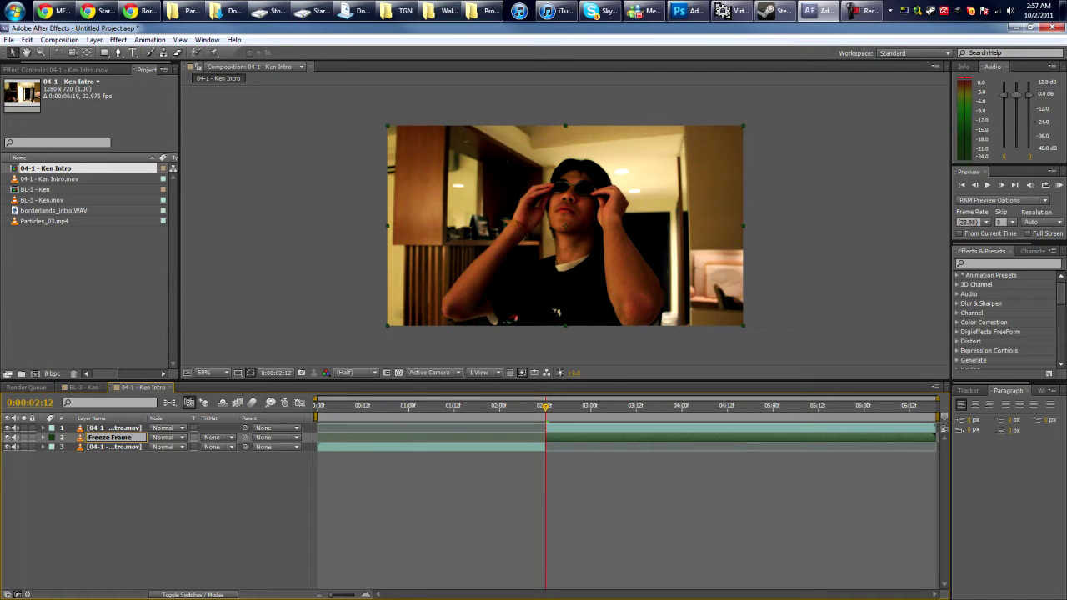
Apply the Freeze Frame time command to the Freeze Frame layer at 0:00:02:12 and play the timeline.
{"action": "right_click", "coordinate": [124, 436]}
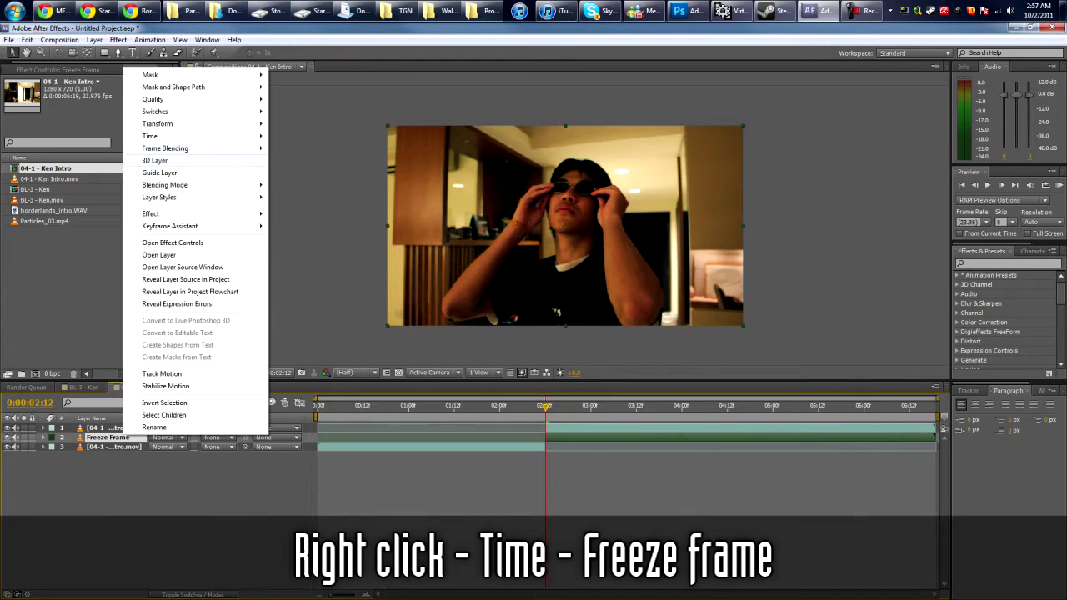
{"action": "mouse_move", "coordinate": [150, 136]}
{"action": "left_click", "coordinate": [298, 174]}
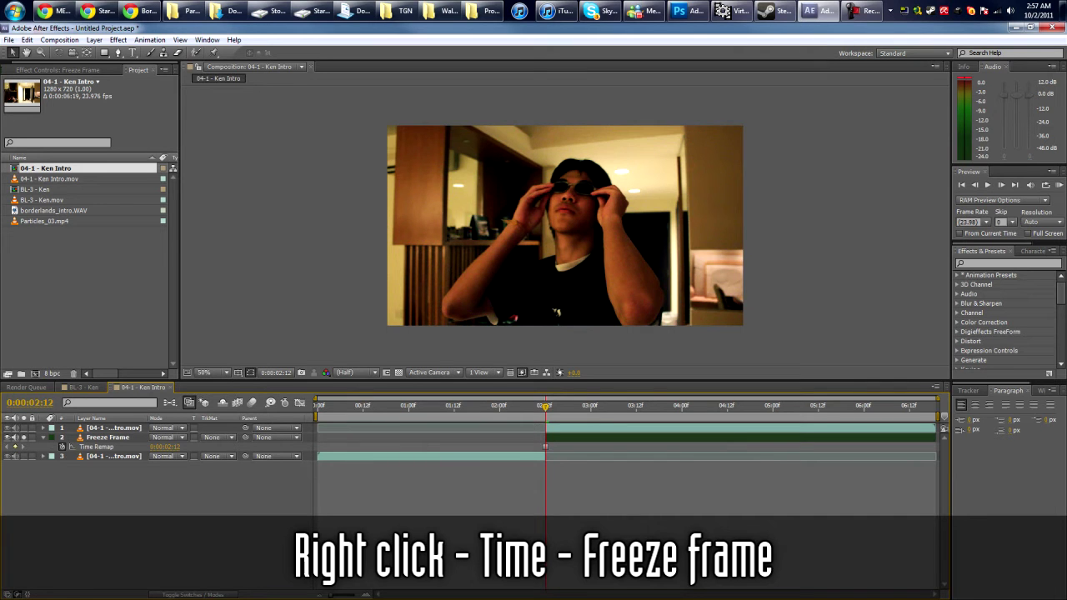
{"action": "key", "text": "space"}
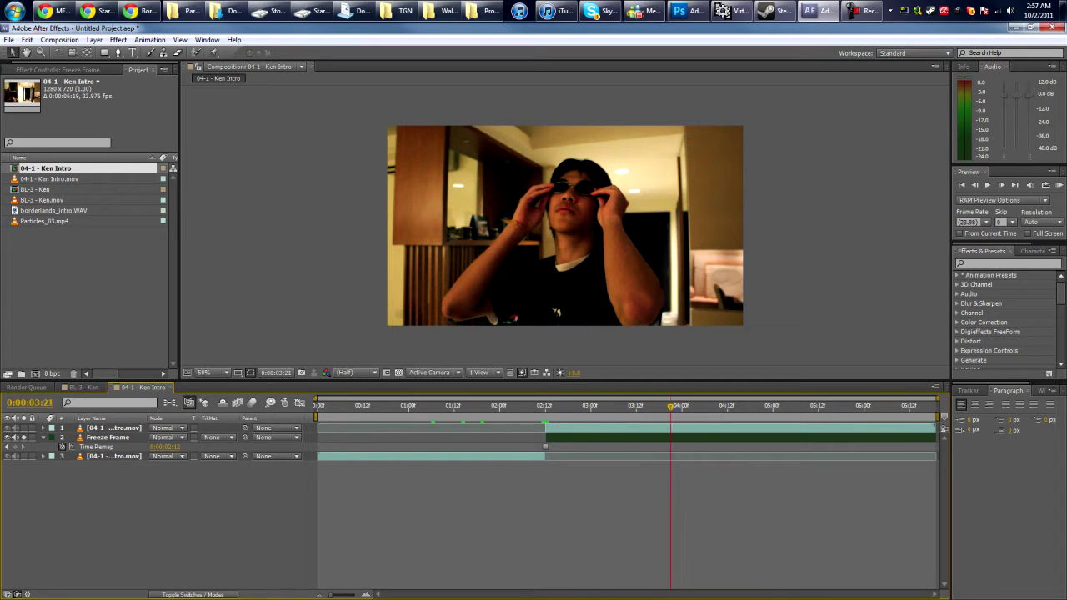
Trim the end of the Freeze Frame layer to 0:00:06:12.
{"action": "left_click_drag", "start_coordinate": [670, 407], "coordinate": [546, 406]}
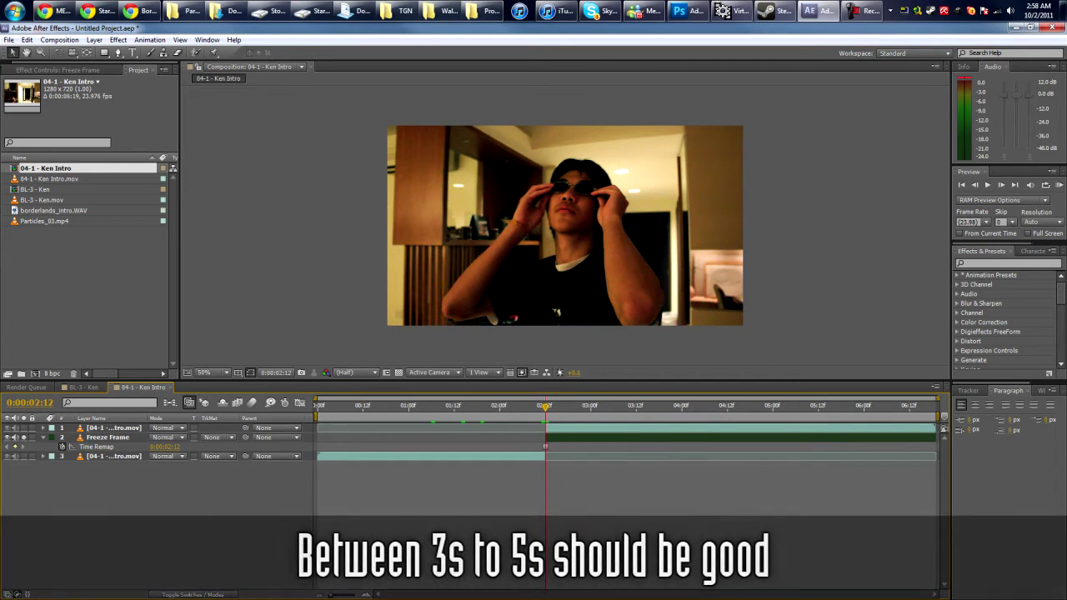
{"action": "left_click_drag", "start_coordinate": [546, 407], "coordinate": [822, 407]}
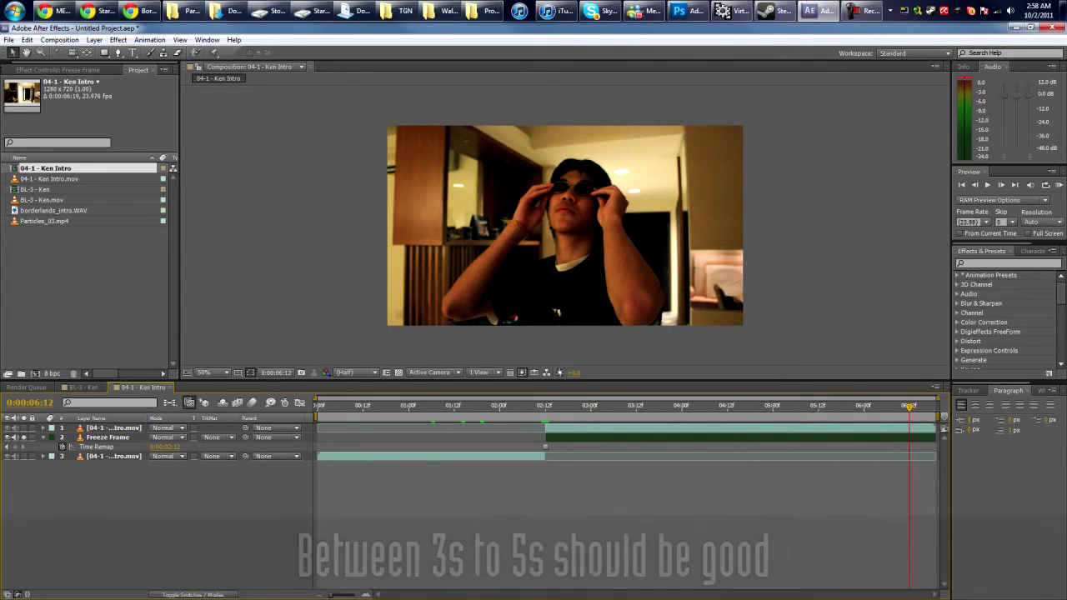
{"action": "left_click", "coordinate": [108, 437]}
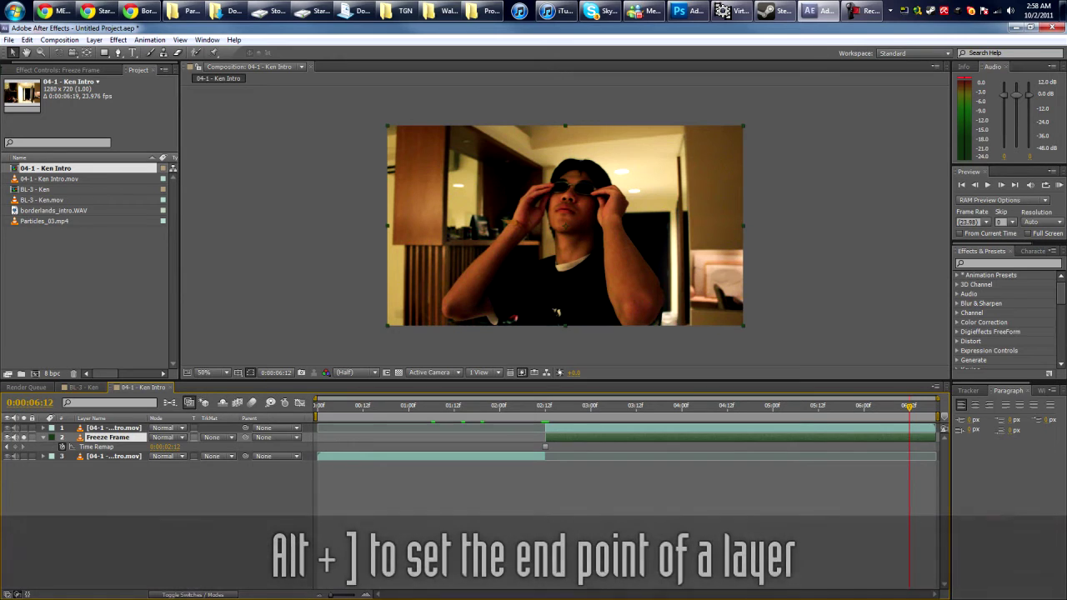
{"action": "key", "text": "alt+bracketright"}
{"action": "mouse_move", "coordinate": [908, 406]}
{"action": "left_mouse_down"}
{"action": "mouse_move", "coordinate": [814, 407]}
{"action": "mouse_move", "coordinate": [934, 407]}
{"action": "mouse_move", "coordinate": [906, 407]}
{"action": "left_mouse_up"}
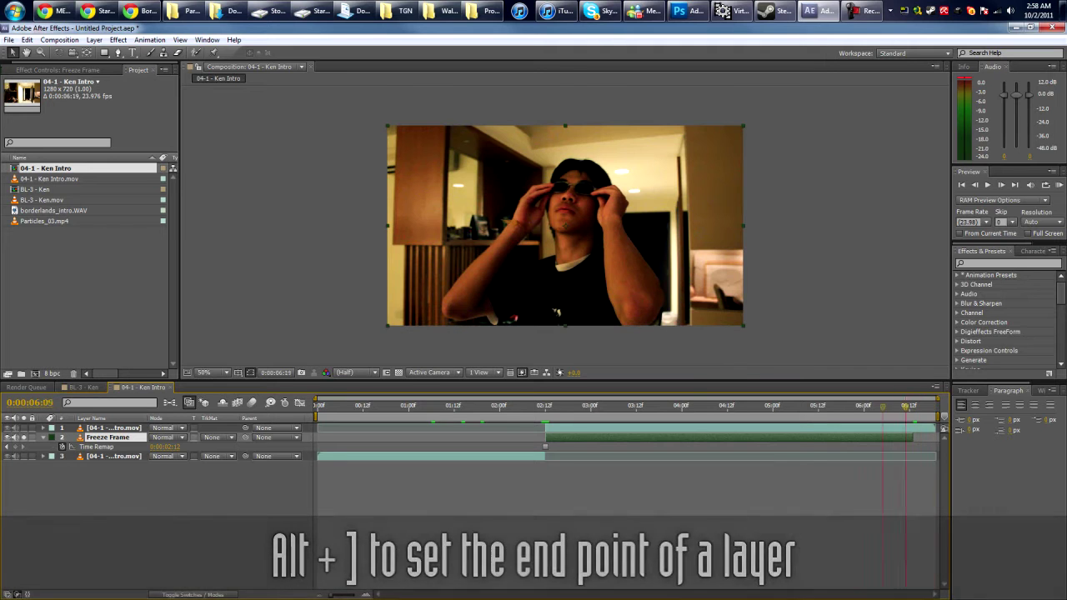
{"action": "left_click", "coordinate": [799, 406]}
Extend the composition's duration to 0:00:10:19.
{"action": "left_click", "coordinate": [59, 40]}
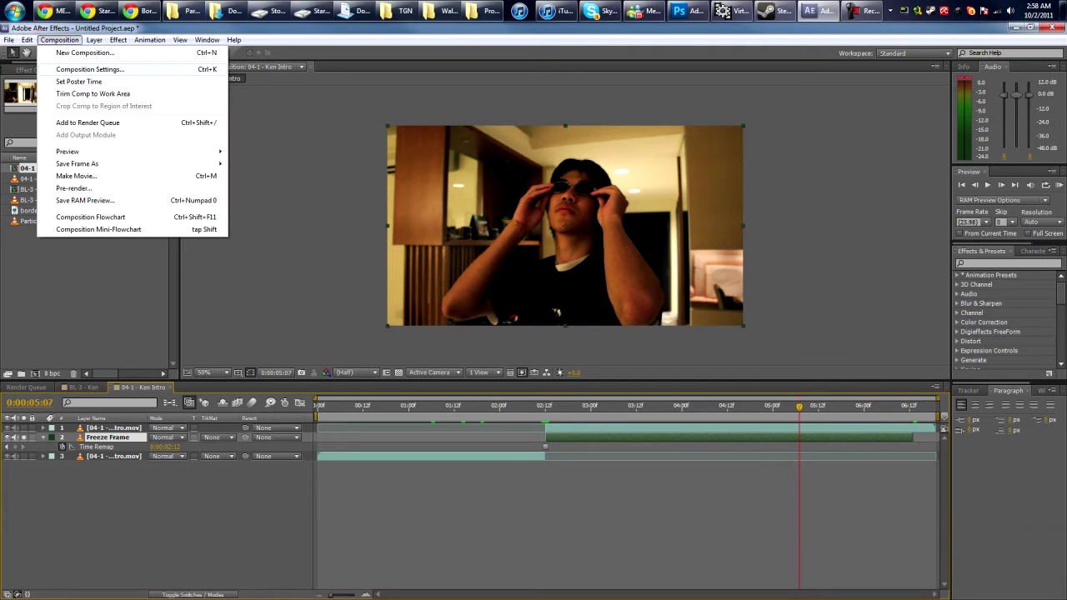
{"action": "left_click", "coordinate": [90, 69]}
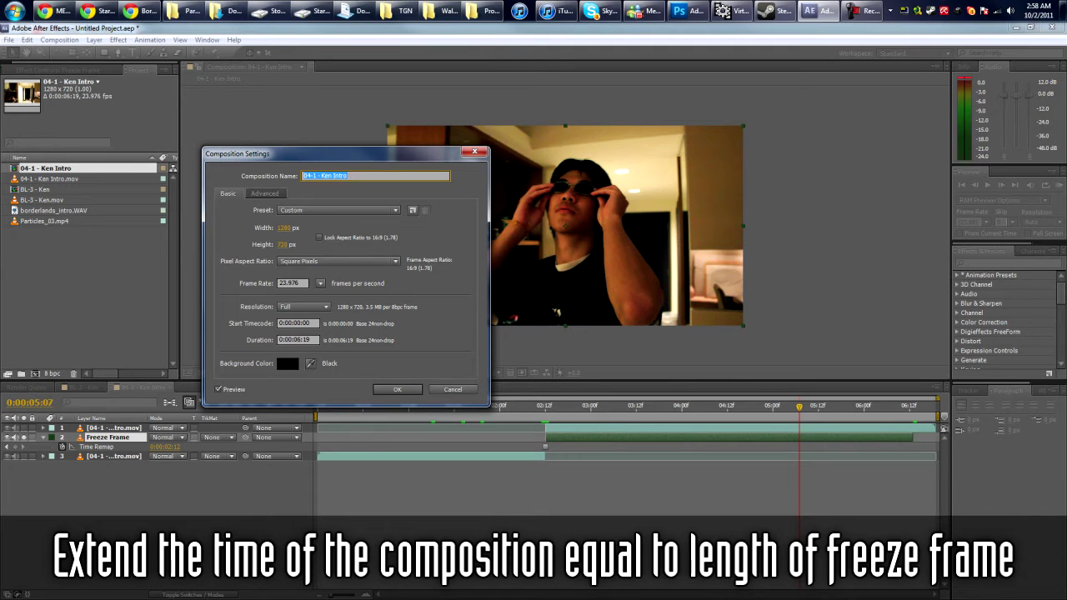
{"action": "left_click_drag", "start_coordinate": [333, 153], "coordinate": [381, 167]}
{"action": "left_click", "coordinate": [349, 353]}
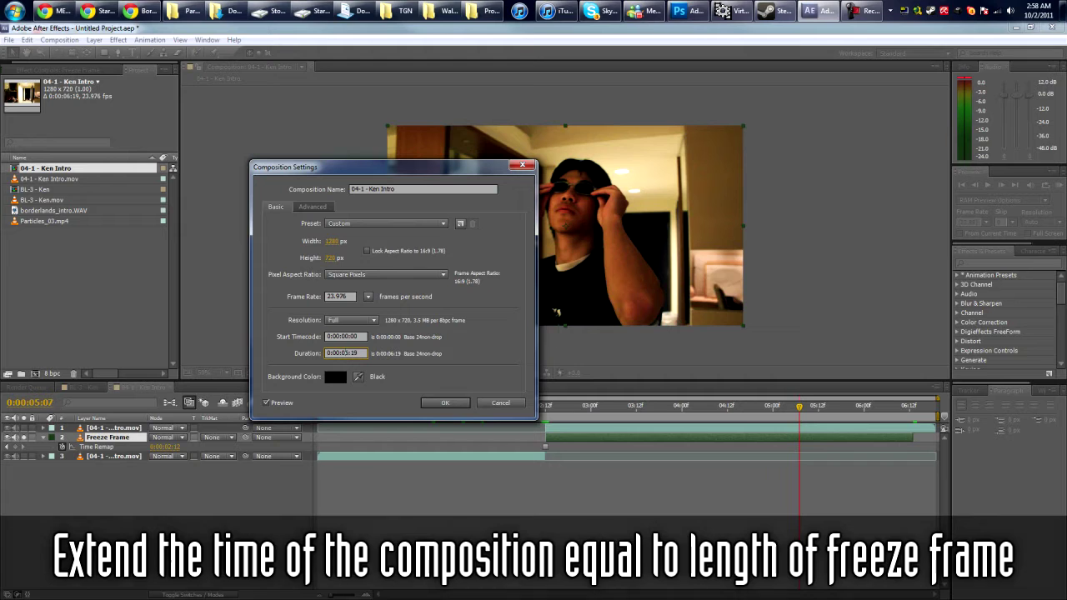
{"action": "type", "text": "\\"}
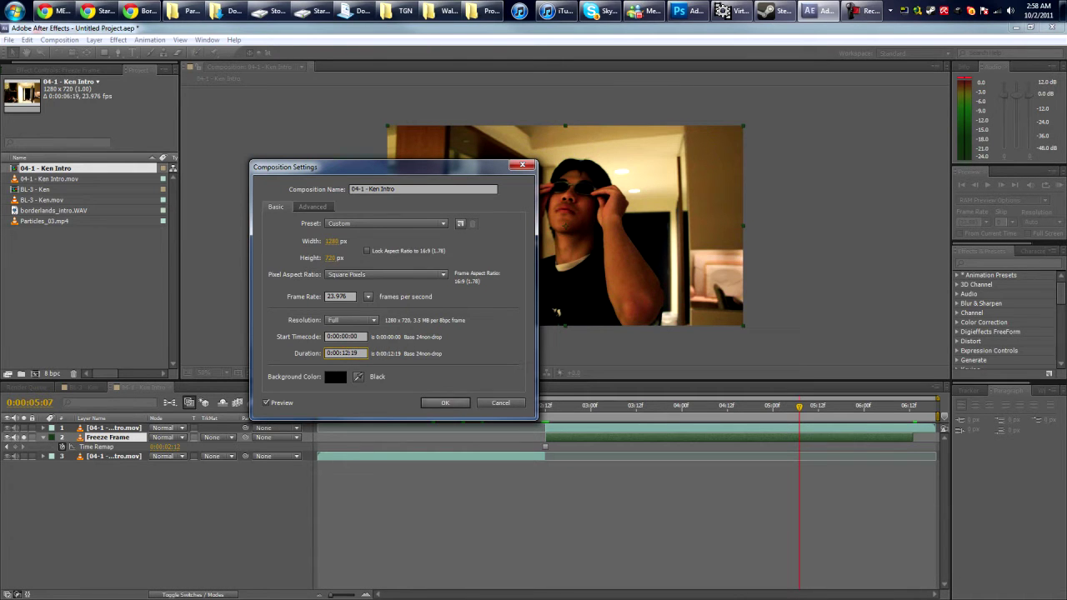
{"action": "key", "text": "BackSpace"}
{"action": "key", "text": "Return"}
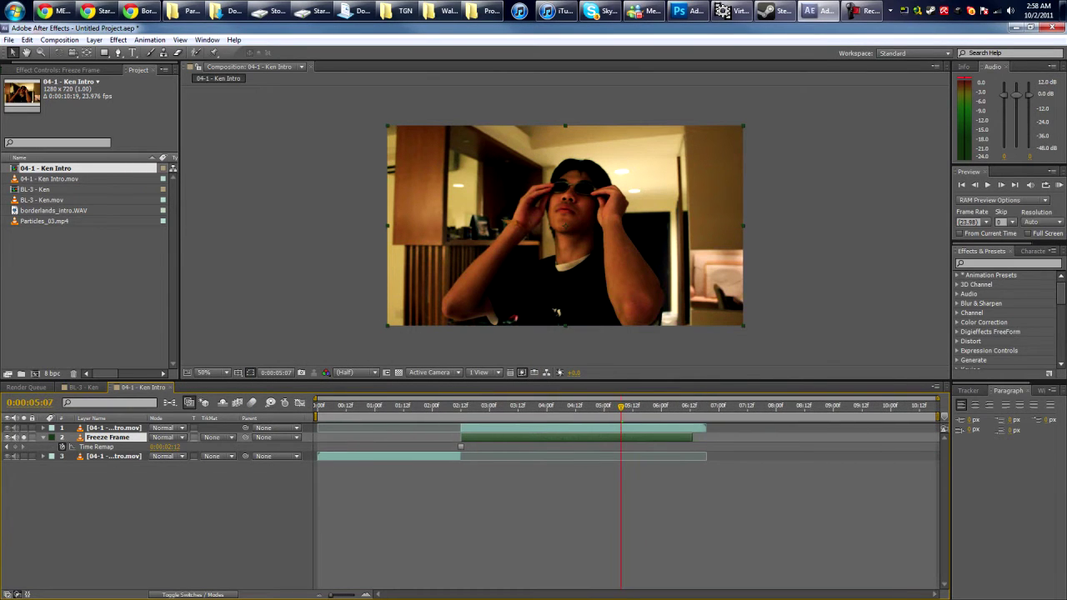
Move the non-frozen second-half layer so it starts where the Freeze Frame layer ends, at about 0:00:06:12.
{"action": "left_click_drag", "start_coordinate": [620, 407], "coordinate": [597, 406]}
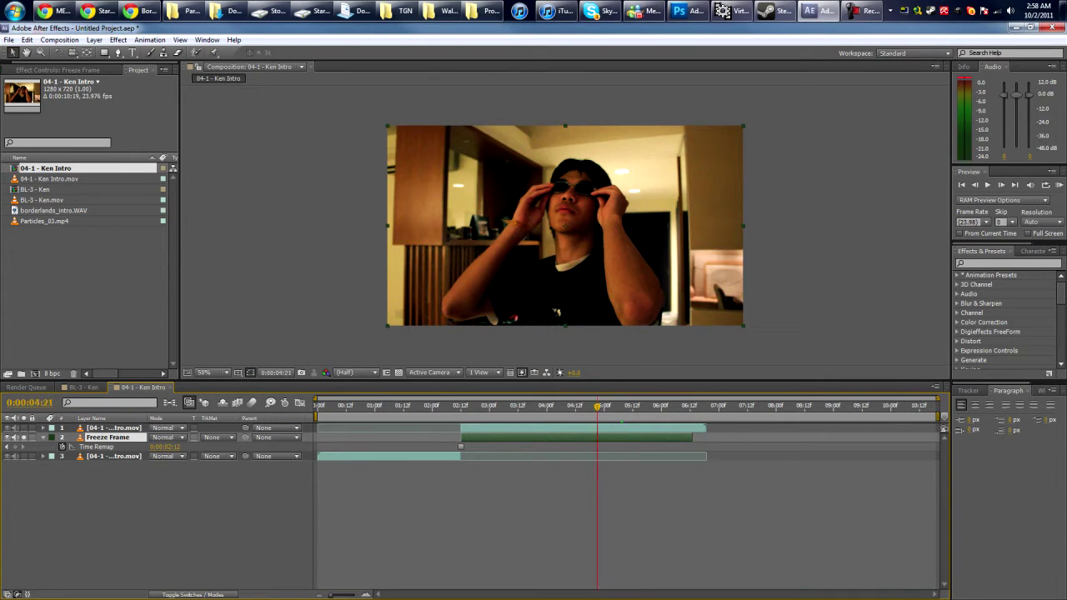
{"action": "left_click", "coordinate": [575, 428]}
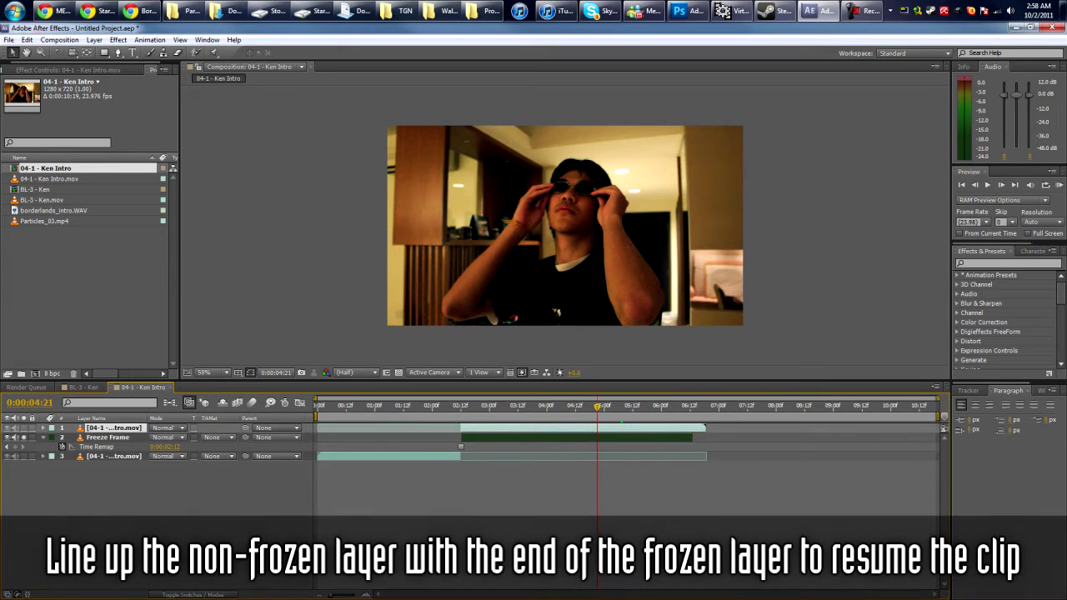
{"action": "left_click_drag", "start_coordinate": [575, 428], "coordinate": [808, 428]}
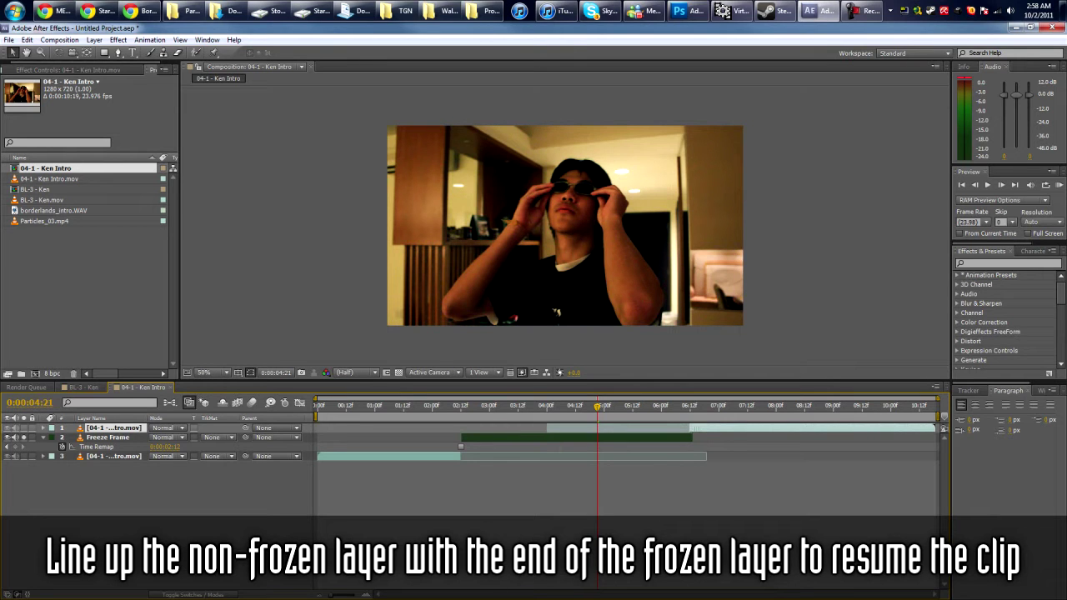
{"action": "left_click_drag", "start_coordinate": [597, 407], "coordinate": [690, 407]}
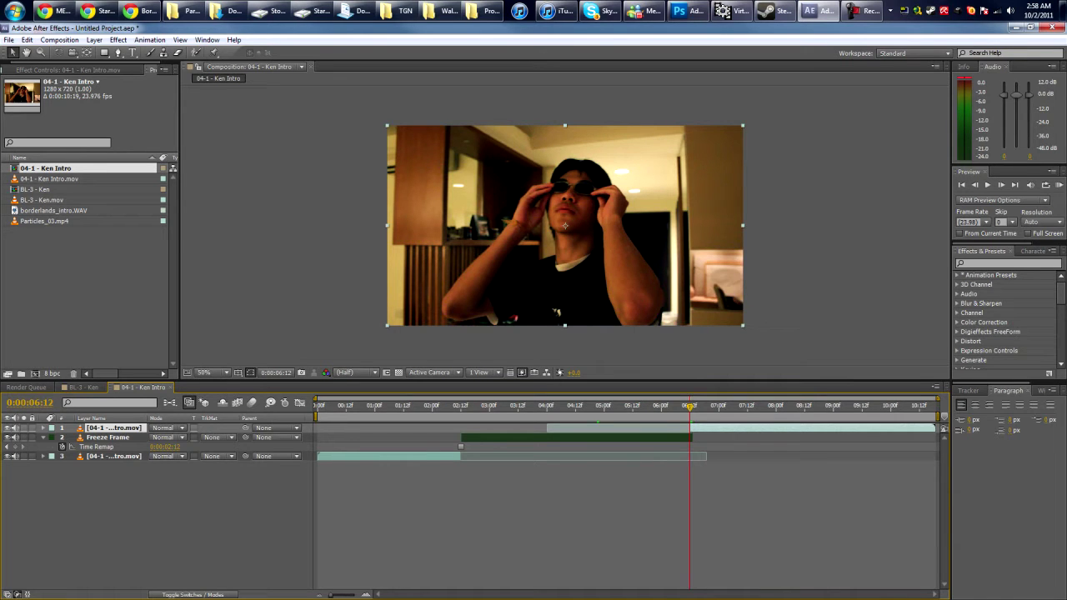
Draw Pen masks on the Freeze Frame layer around the character, the gap between arm and neck, and the small coloured patch low on the shirt.
{"action": "left_click_drag", "start_coordinate": [689, 406], "coordinate": [465, 406]}
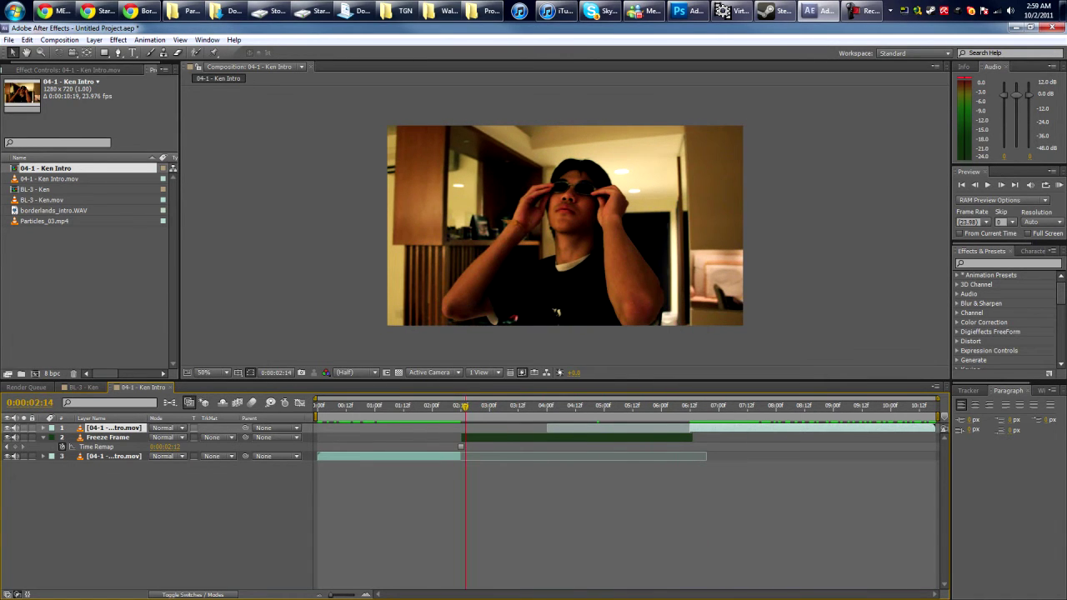
{"action": "left_click", "coordinate": [109, 437]}
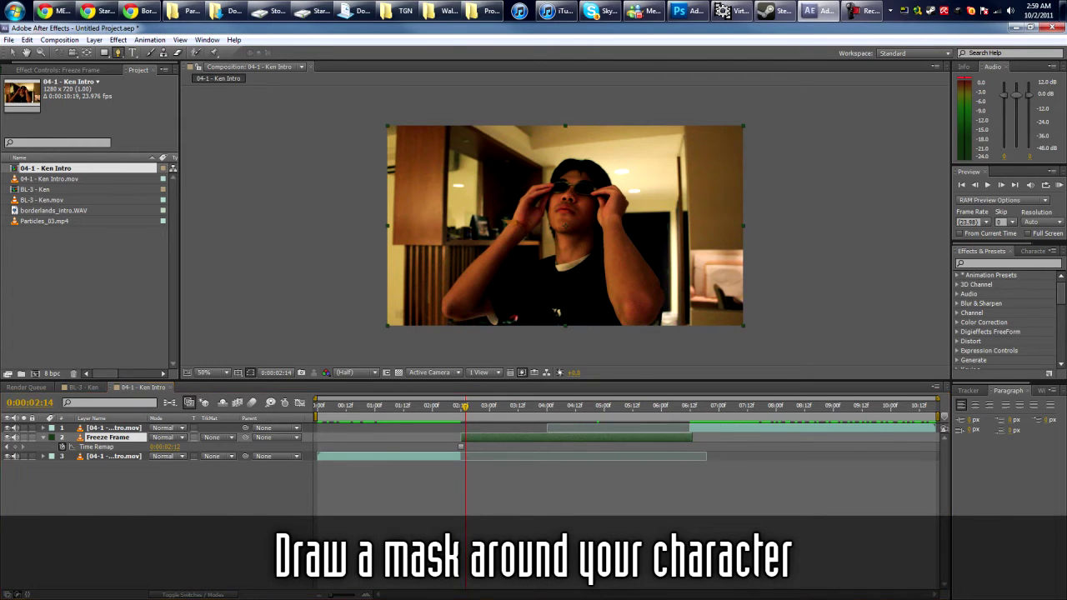
{"action": "key", "text": "g"}
{"action": "scroll", "coordinate": [564, 292], "scroll_direction": "up", "scroll_amount": 2}
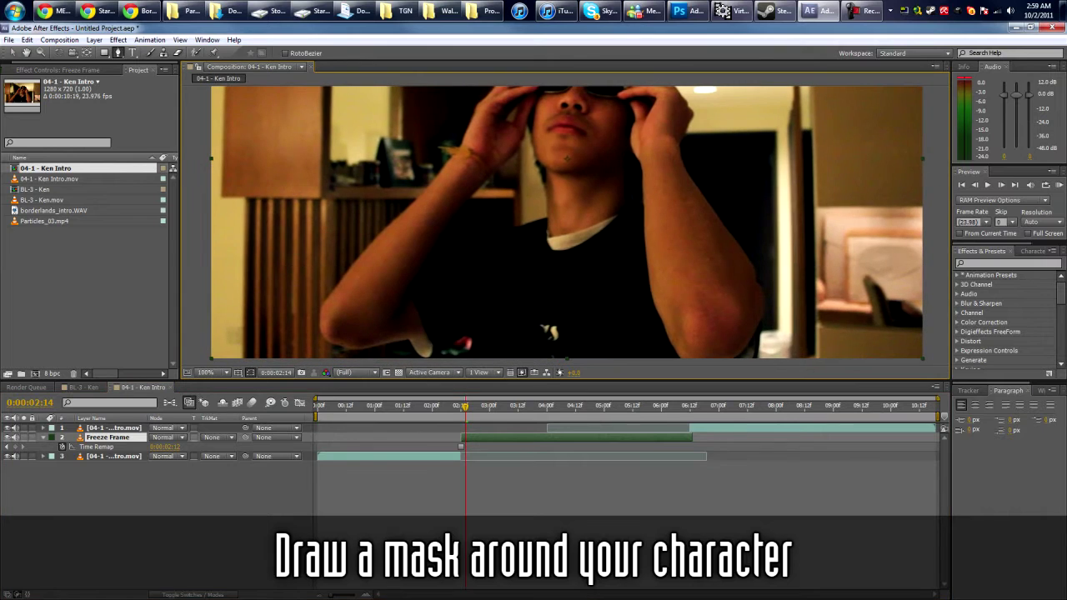
{"action": "left_click", "coordinate": [419, 356]}
{"action": "left_click", "coordinate": [409, 344]}
{"action": "left_click_drag", "start_coordinate": [372, 346], "coordinate": [369, 347]}
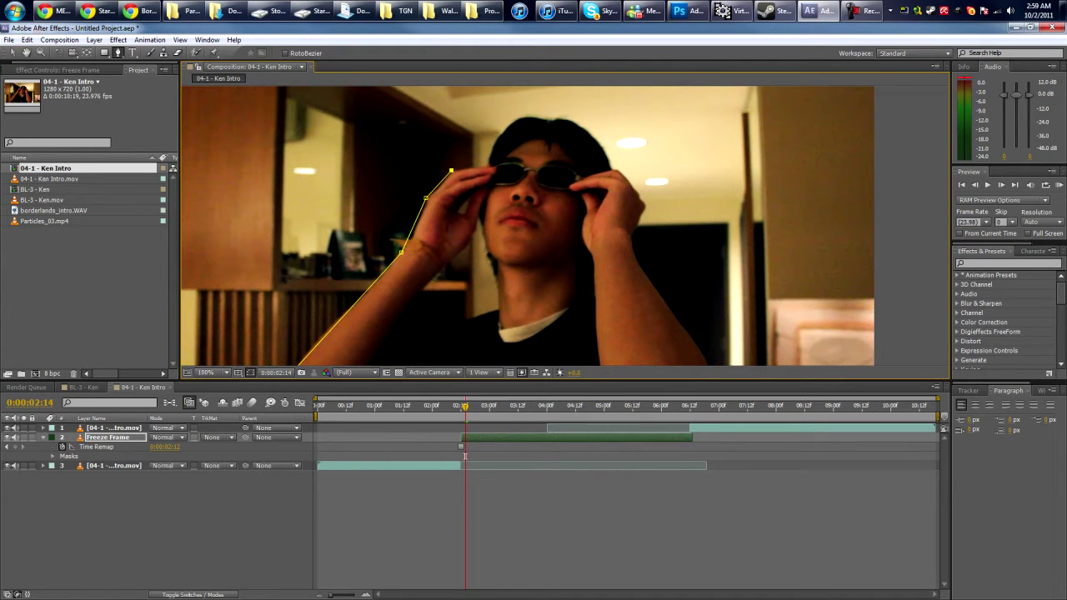
{"action": "left_click_drag", "start_coordinate": [519, 119], "coordinate": [543, 117]}
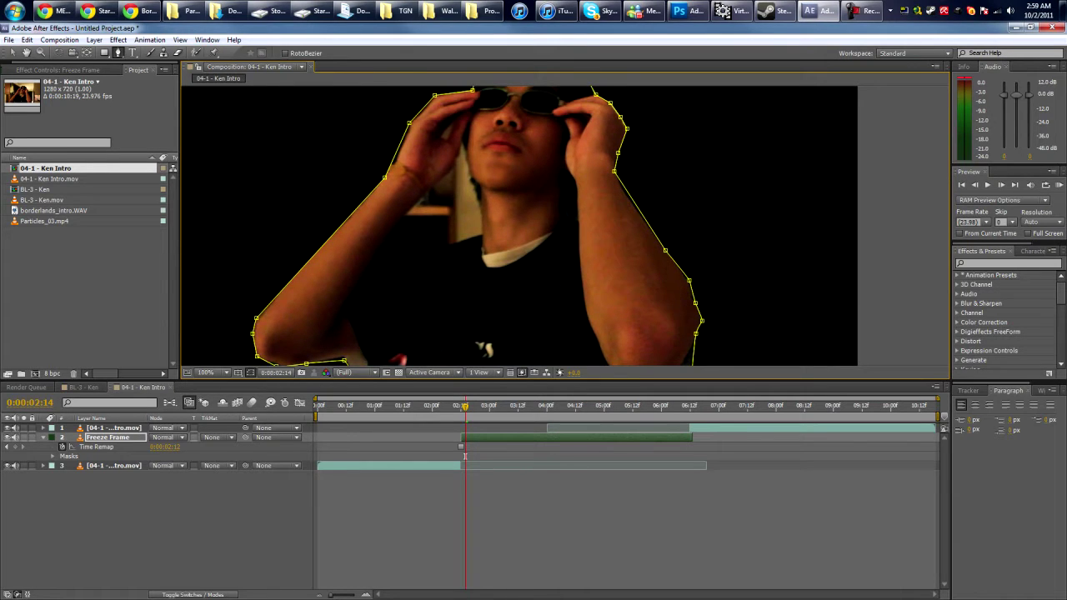
{"action": "left_click", "coordinate": [450, 167]}
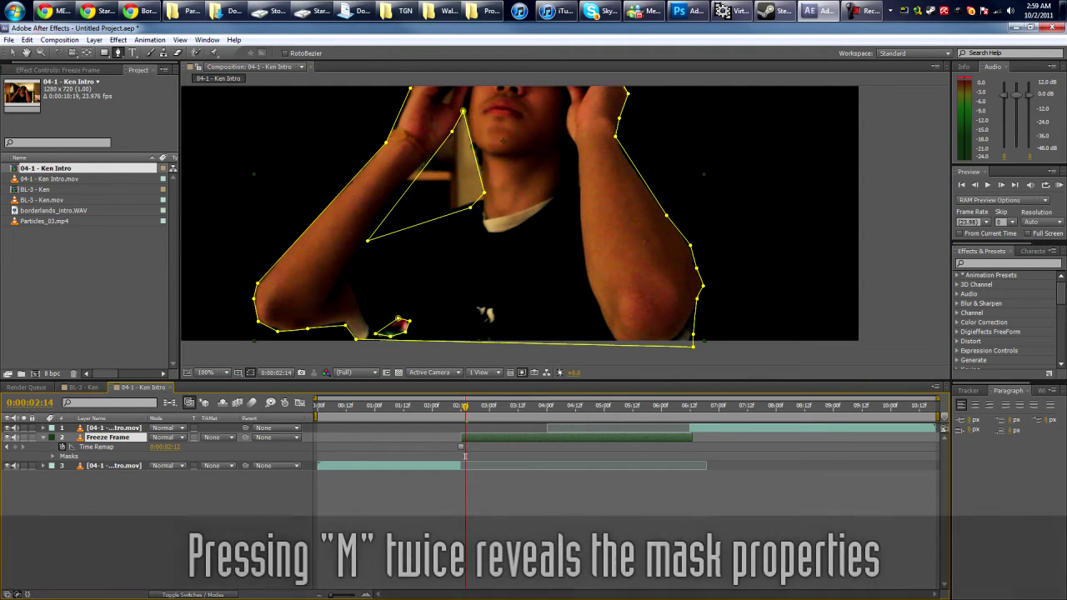
Set Mask 2 and Mask 3 to Subtract, and reshape Mask 2 to follow the inner edge of the raised arm.
{"action": "key", "text": "m"}
{"action": "key", "text": "m"}
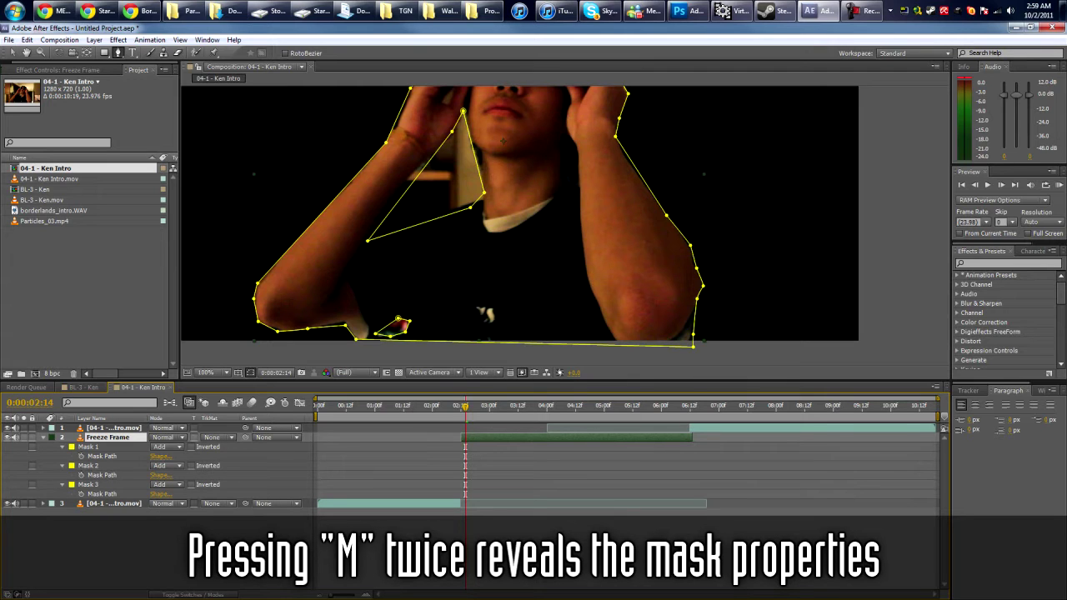
{"action": "left_click", "coordinate": [167, 465]}
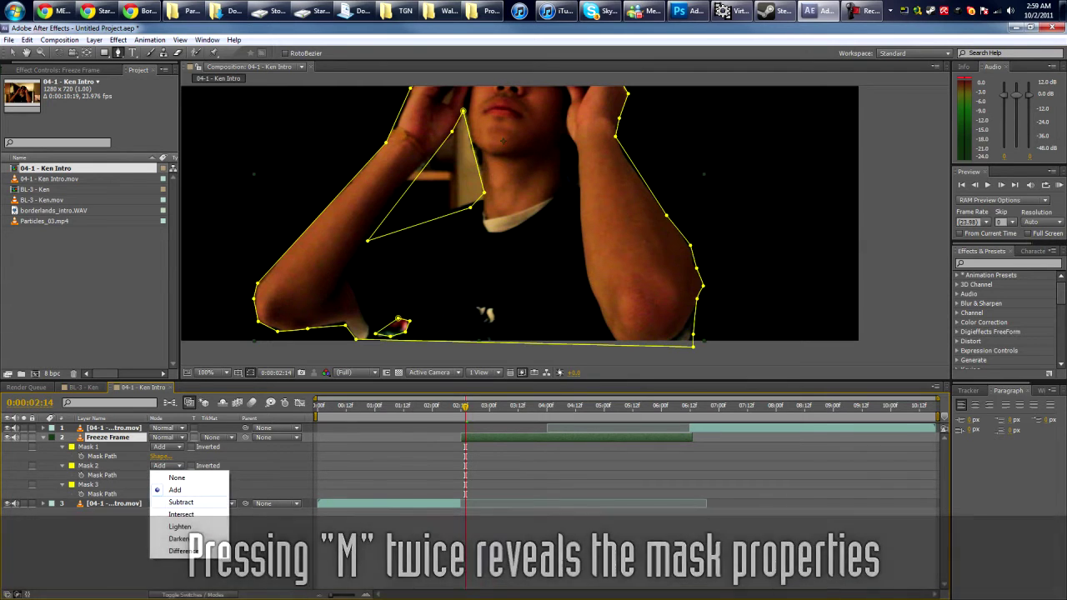
{"action": "left_click", "coordinate": [179, 501]}
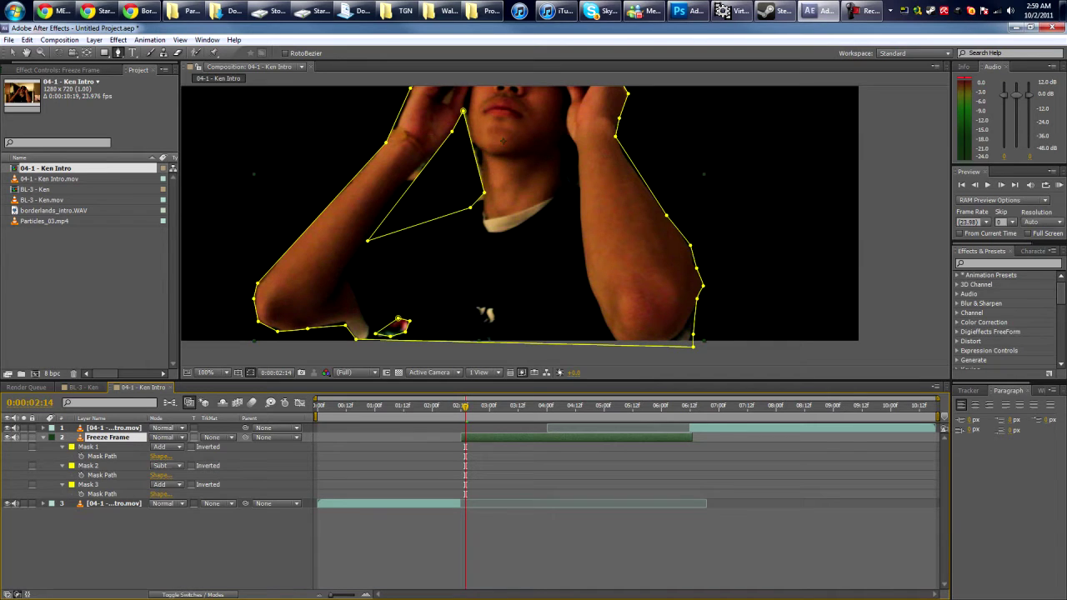
{"action": "key", "text": "v"}
{"action": "left_click_drag", "start_coordinate": [452, 131], "coordinate": [410, 178]}
{"action": "left_click", "coordinate": [167, 484]}
{"action": "left_click", "coordinate": [175, 522]}
{"action": "scroll", "coordinate": [564, 226], "scroll_direction": "down", "scroll_amount": 1}
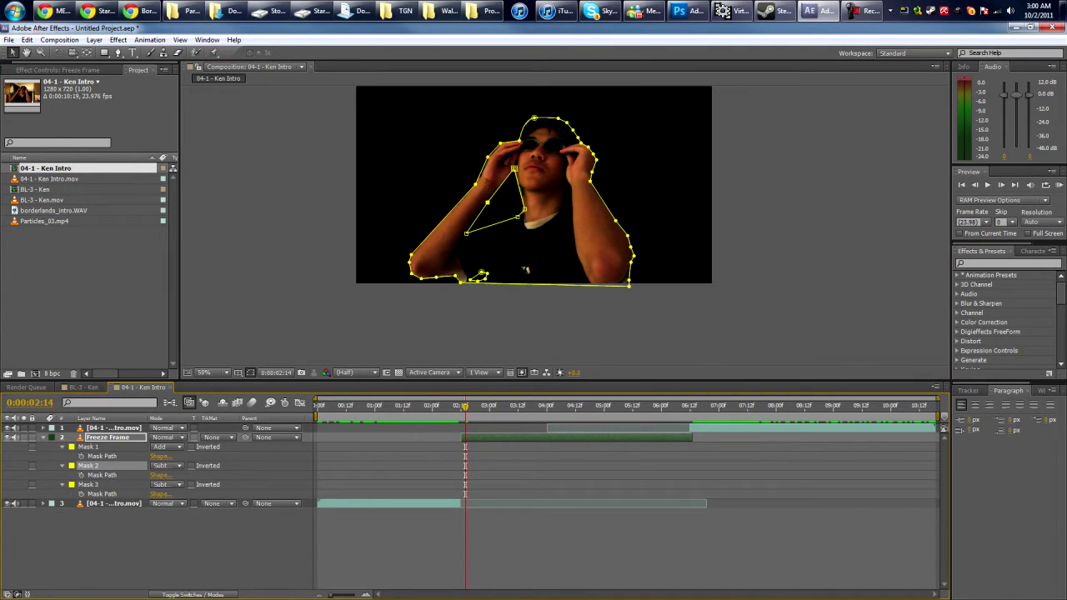
{"action": "left_click", "coordinate": [525, 269]}
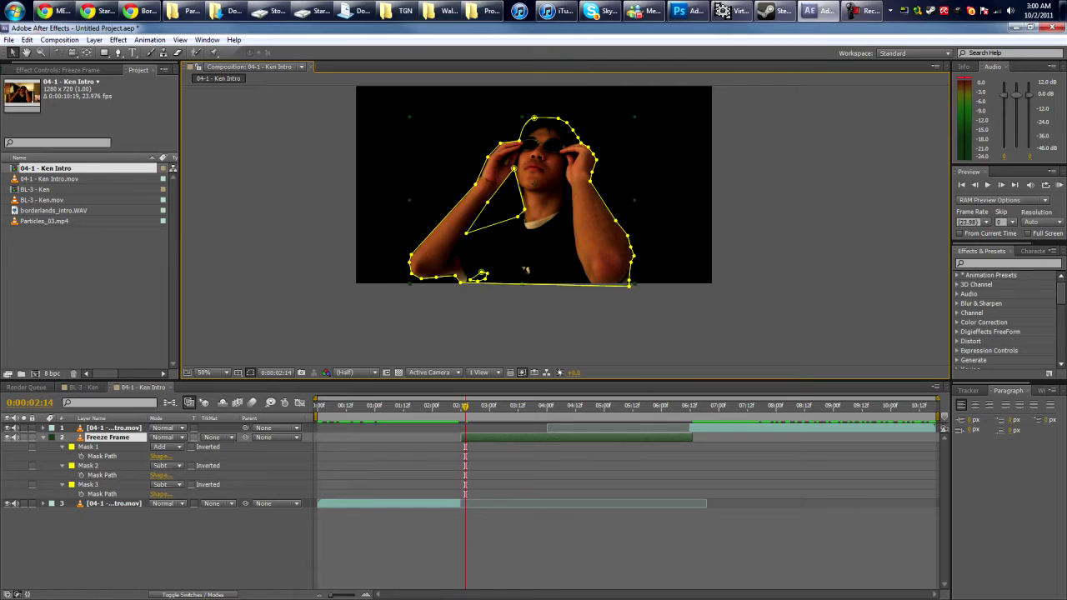
{"action": "left_click", "coordinate": [501, 546]}
{"action": "key", "text": "space"}
{"action": "left_click_drag", "start_coordinate": [533, 213], "coordinate": [528, 241]}
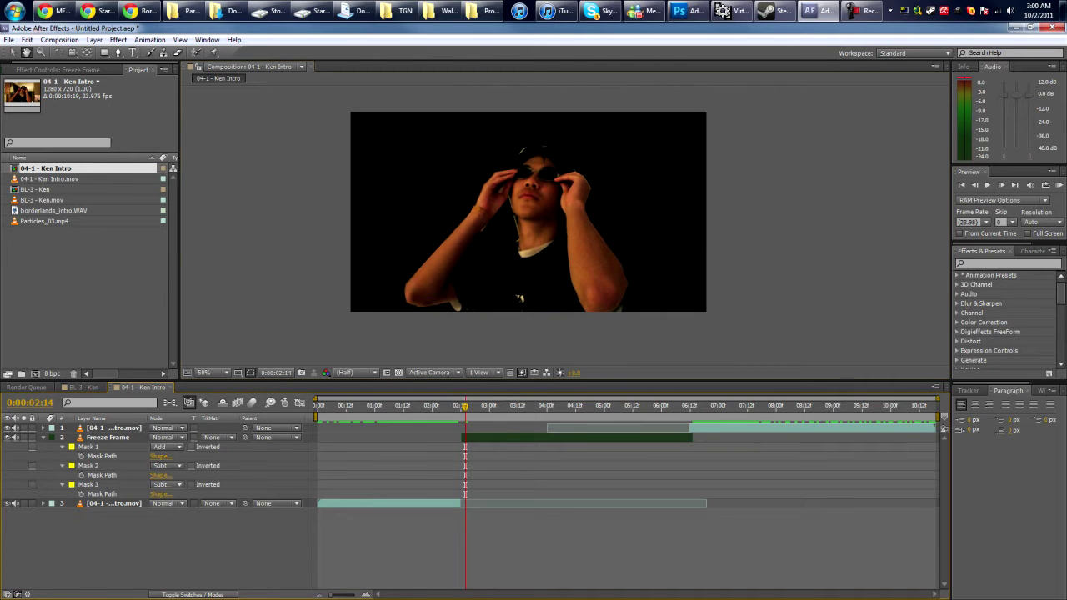
{"action": "key", "text": "v"}
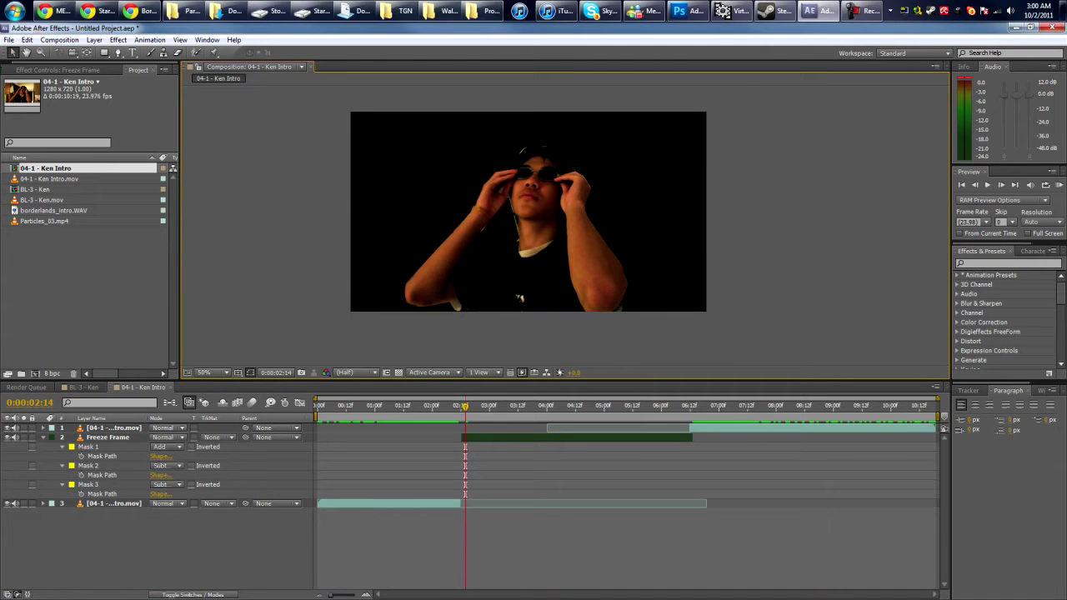
Set the Mask Feather of all three Freeze Frame masks to 25 pixels.
{"action": "left_click", "coordinate": [109, 438]}
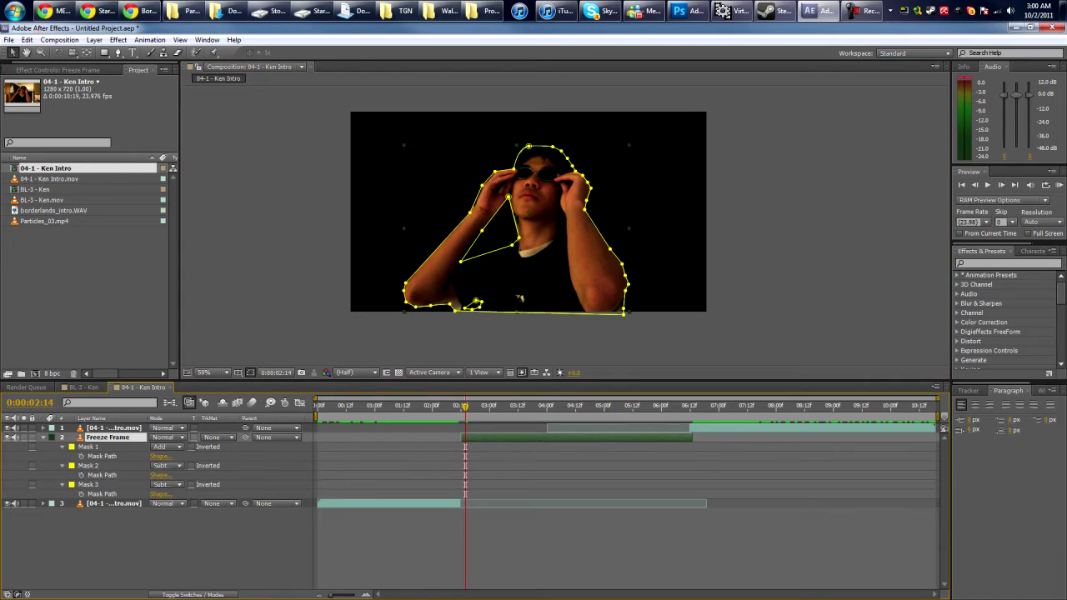
{"action": "key", "text": "f"}
{"action": "left_click", "coordinate": [88, 447]}
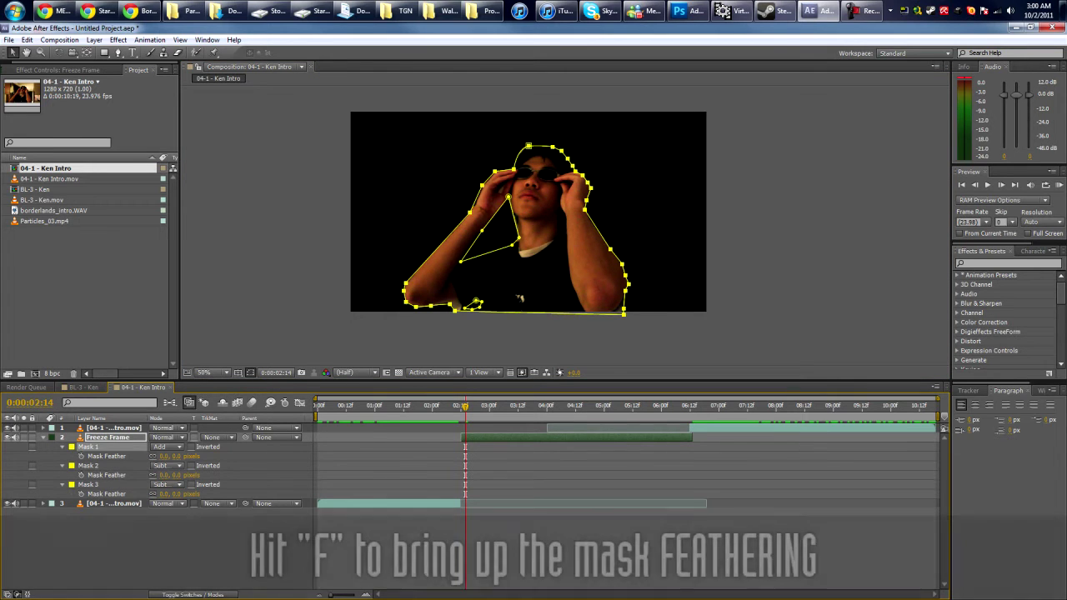
{"action": "left_click", "coordinate": [89, 484], "text": "shift"}
{"action": "left_click", "coordinate": [170, 456]}
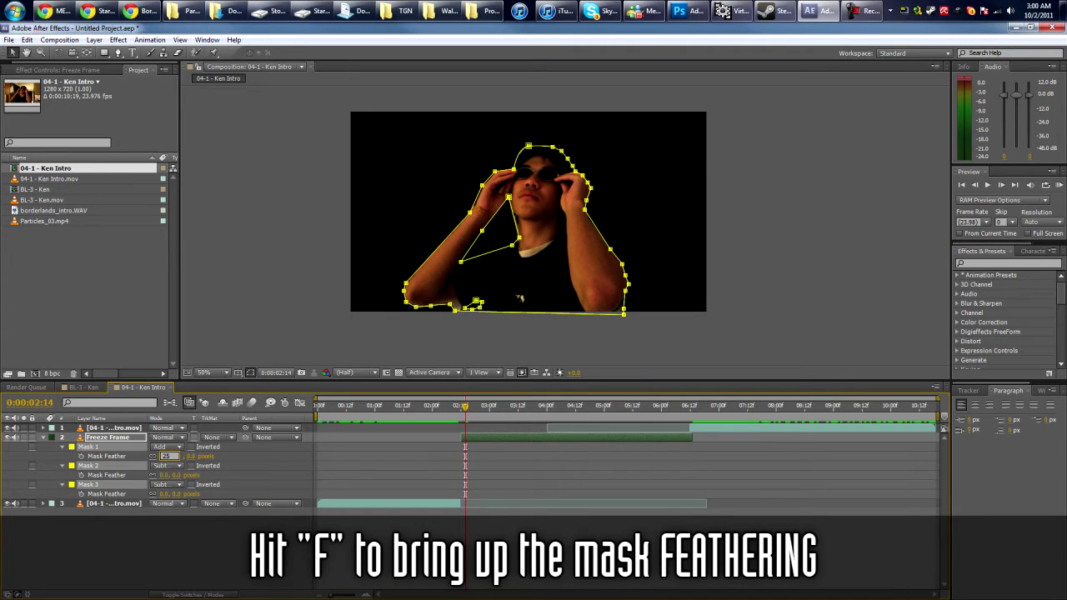
{"action": "type", "text": "25"}
{"action": "key", "text": "Return"}
{"action": "key", "text": "ctrl+shift+a"}
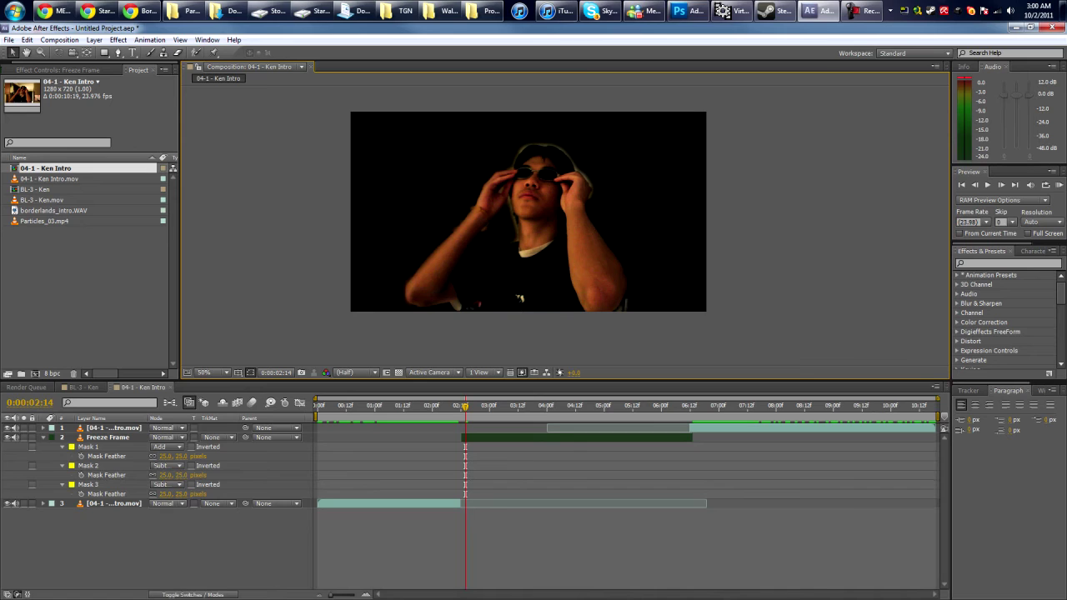
Add Particles_03.mp4 to the composition beneath the Freeze Frame layer and trim its start to 0:00:02:12.
{"action": "mouse_move", "coordinate": [465, 407]}
{"action": "left_mouse_down"}
{"action": "mouse_move", "coordinate": [451, 407]}
{"action": "mouse_move", "coordinate": [477, 407]}
{"action": "left_mouse_up"}
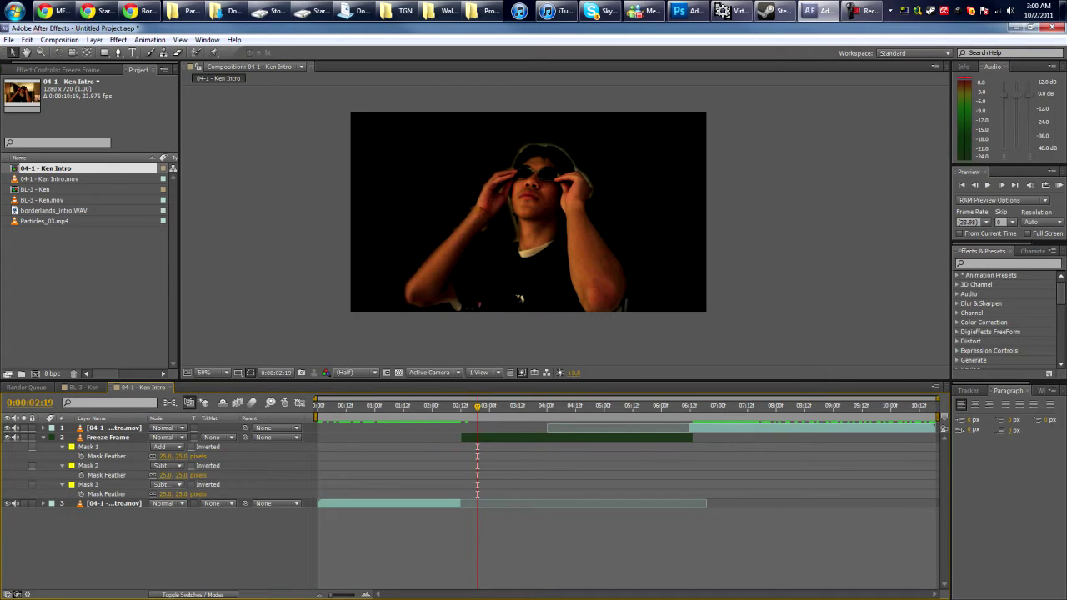
{"action": "left_click_drag", "start_coordinate": [46, 221], "coordinate": [167, 494]}
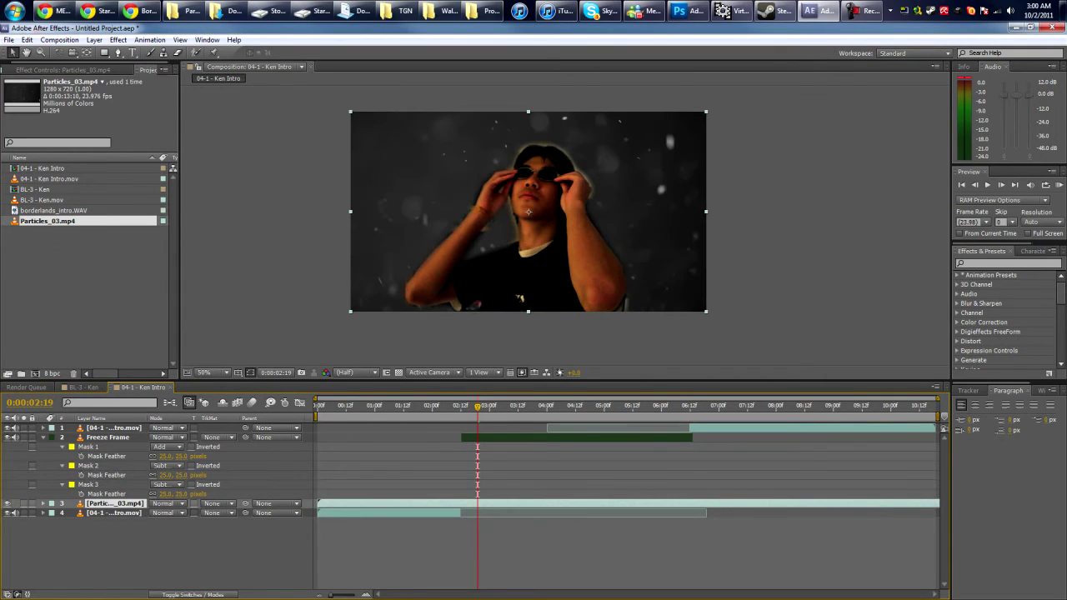
{"action": "key", "text": "Page_Up"}
{"action": "key", "text": "Page_Up"}
{"action": "key", "text": "Page_Up"}
{"action": "key", "text": "Page_Up"}
{"action": "key", "text": "Page_Up"}
{"action": "key", "text": "Page_Up"}
{"action": "key", "text": "Page_Up"}
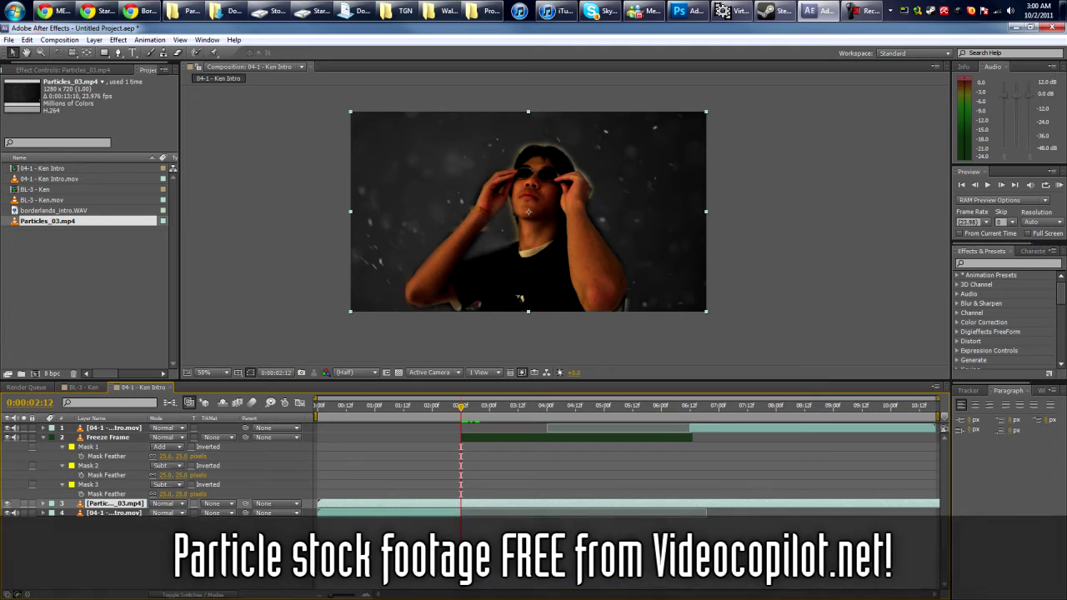
{"action": "key", "text": "alt+["}
Trim the end of the Particles_03.mp4 layer to about 0:00:06:13, where the Freeze Frame layer ends.
{"action": "left_click_drag", "start_coordinate": [461, 407], "coordinate": [690, 406]}
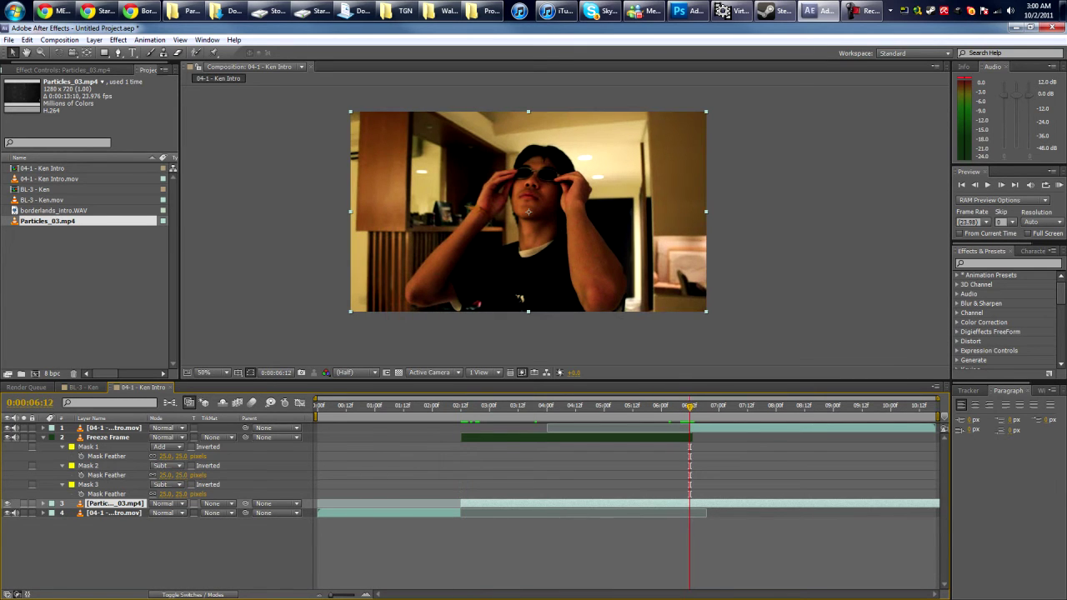
{"action": "key", "text": "alt+]"}
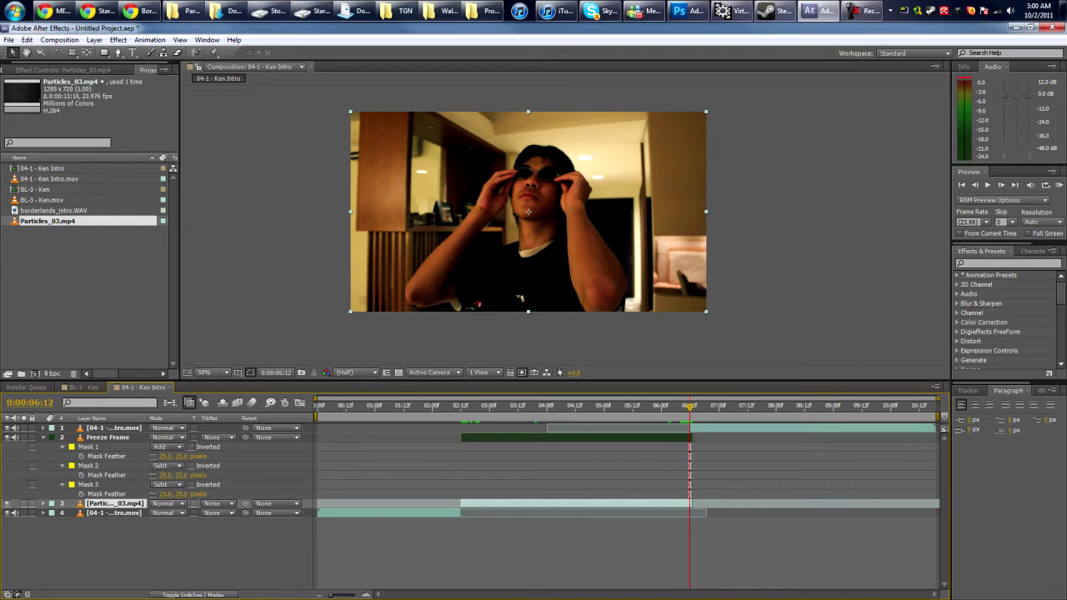
{"action": "key", "text": "Page_Down"}
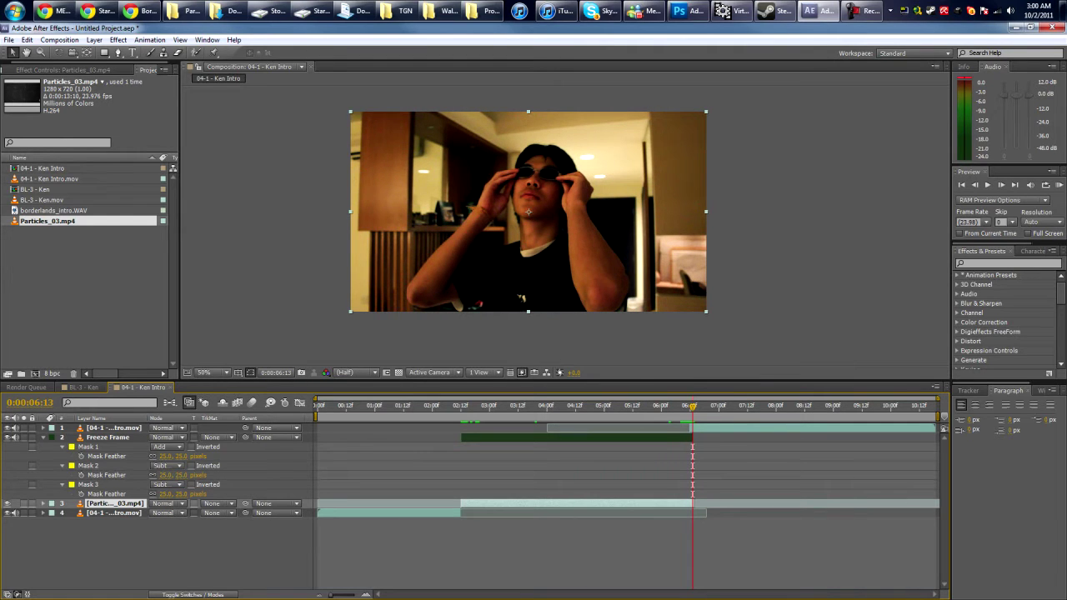
{"action": "key", "text": "Page_Down"}
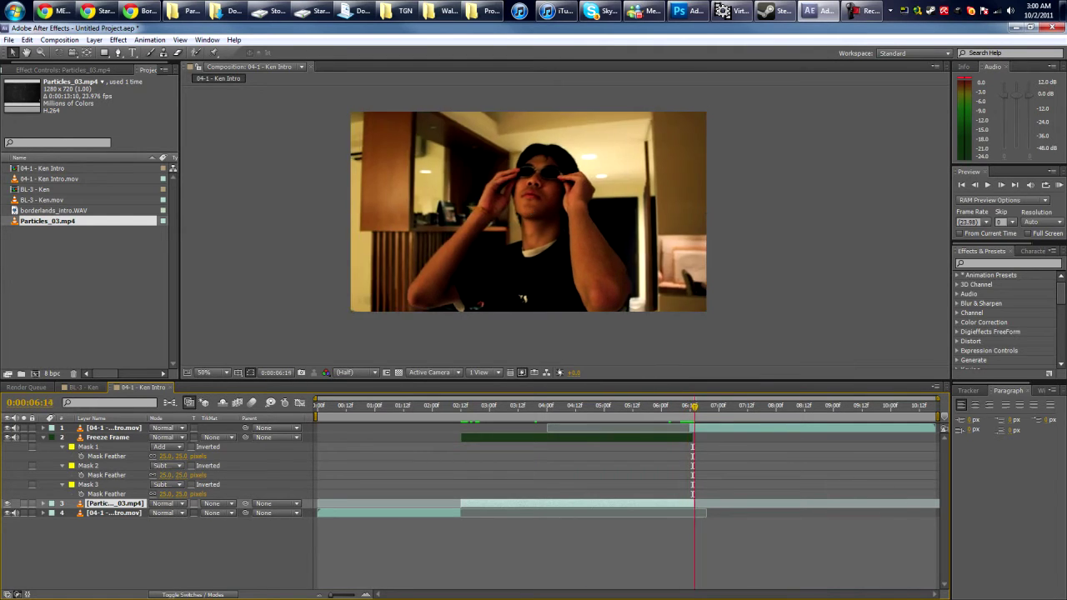
{"action": "key", "text": "Page_Up"}
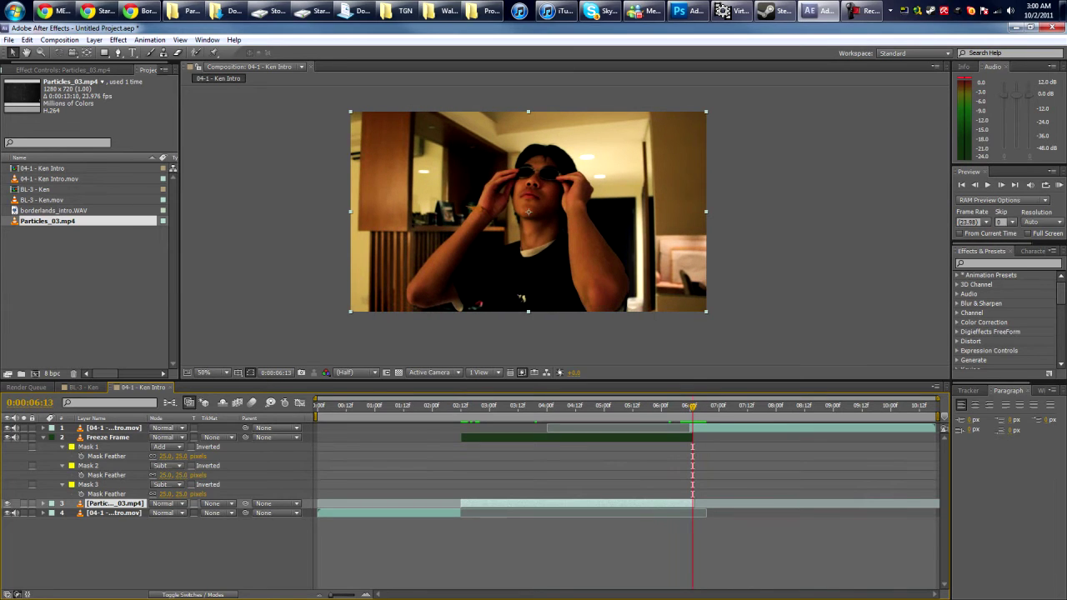
{"action": "key", "text": "Page_Down"}
{"action": "key", "text": "Page_Up"}
{"action": "key", "text": "Page_Down"}
{"action": "key", "text": "Page_Up"}
Apply the Stylize Cartoon effect to the Freeze Frame layer, with the playhead at 0:00:03:23 for preview.
{"action": "left_click_drag", "start_coordinate": [511, 407], "coordinate": [543, 406]}
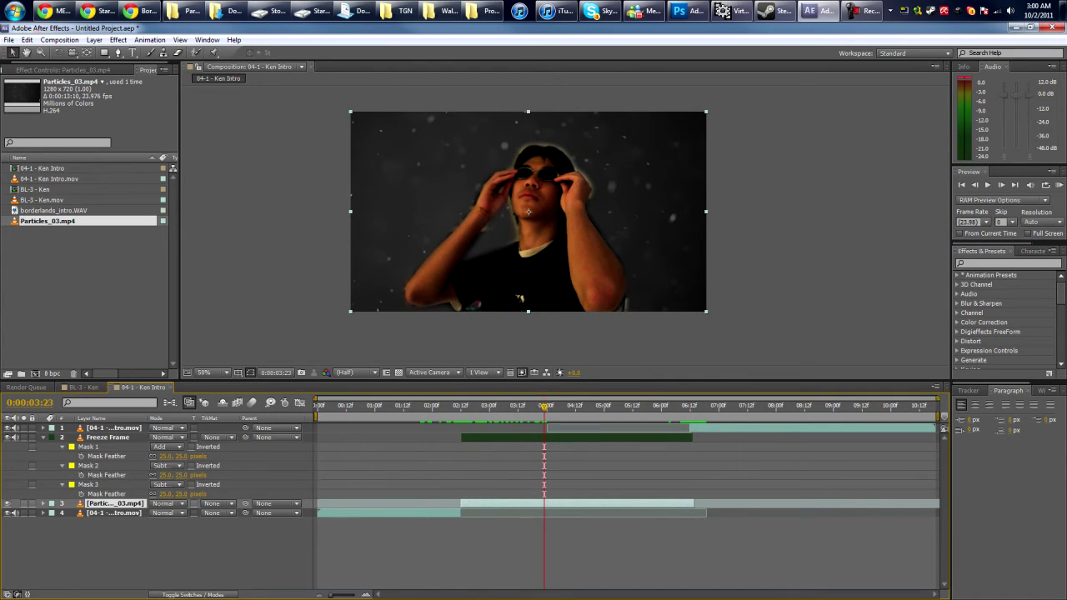
{"action": "left_click", "coordinate": [108, 438]}
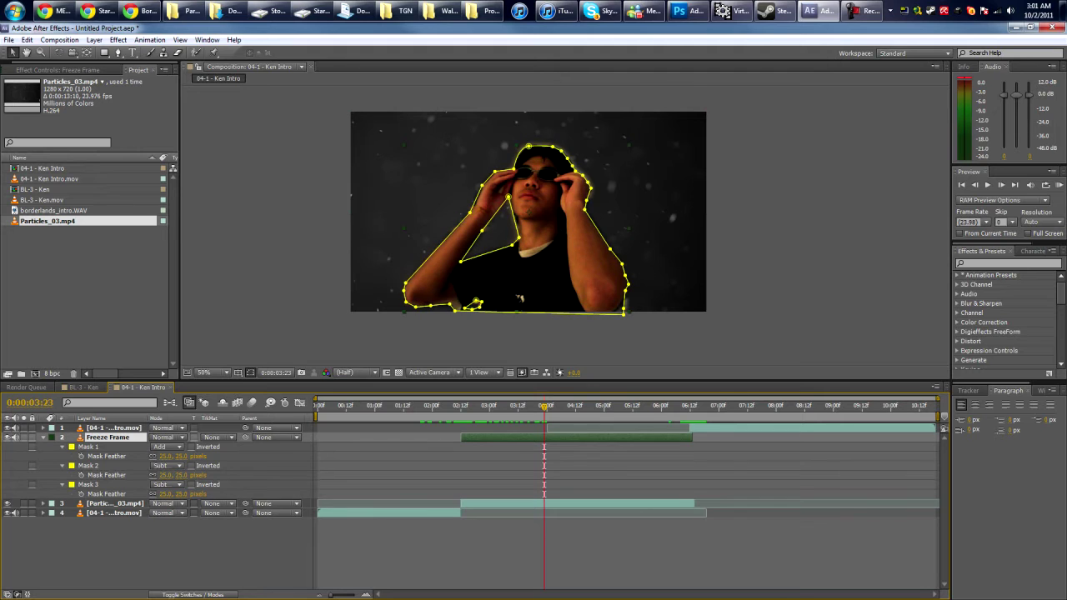
{"action": "left_click", "coordinate": [67, 70]}
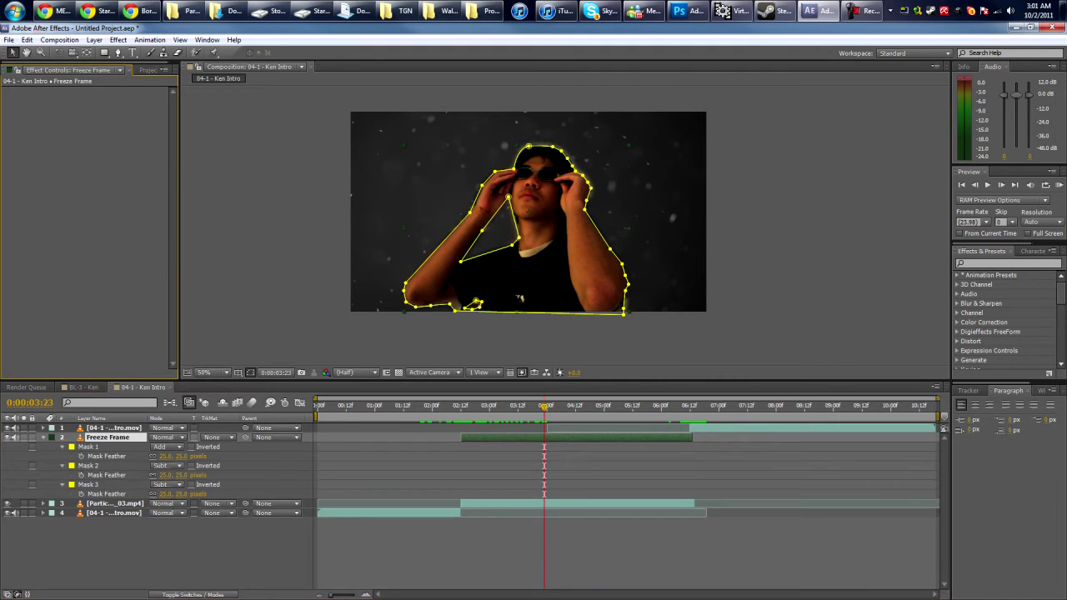
{"action": "right_click", "coordinate": [50, 142]}
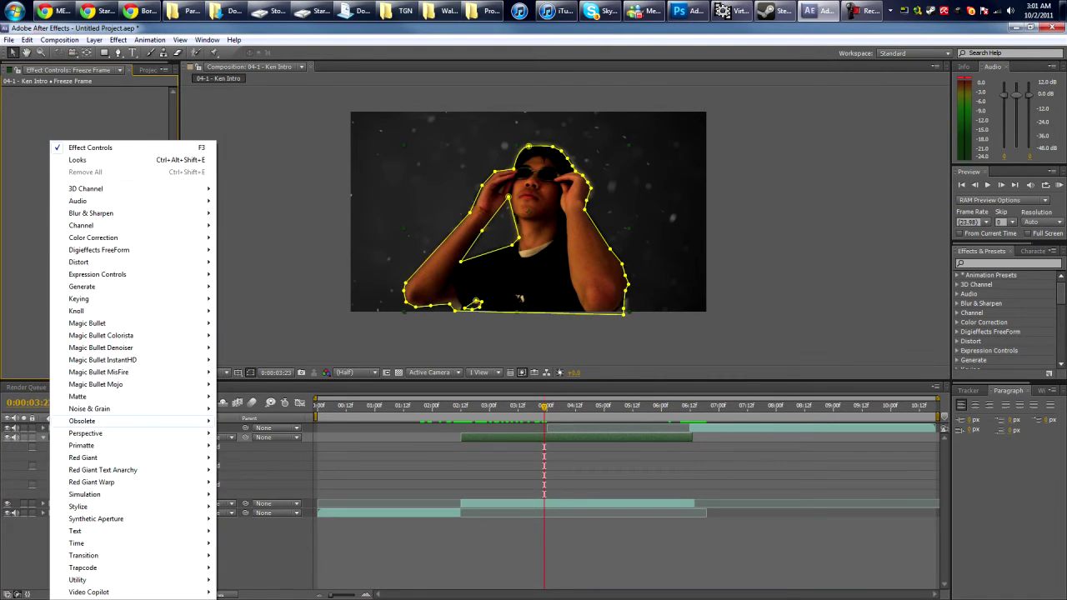
{"action": "mouse_move", "coordinate": [100, 506]}
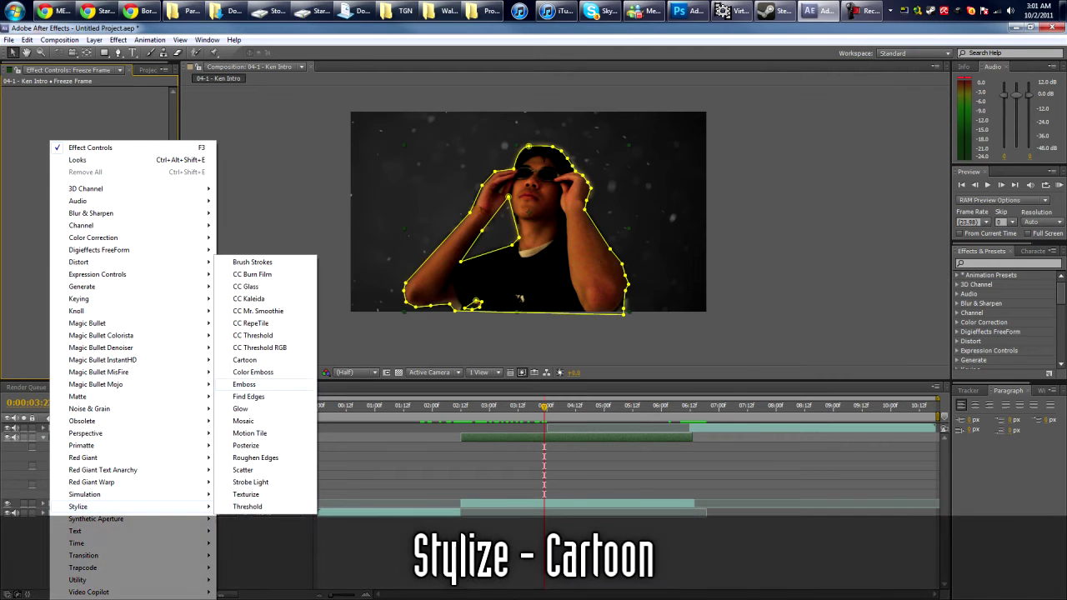
{"action": "left_click", "coordinate": [245, 359]}
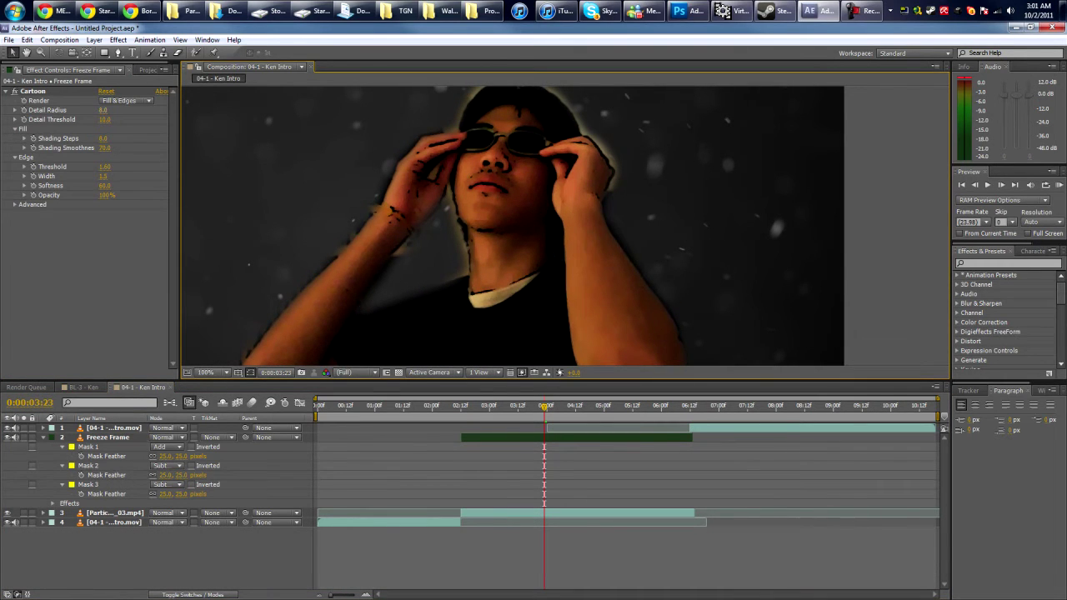
Set the Cartoon effect's Detail Radius to 2.0, Detail Threshold to 65.7 and Shading Steps to 3.4, and preview up to 0:00:04:19.
{"action": "left_click_drag", "start_coordinate": [103, 110], "coordinate": [94, 110]}
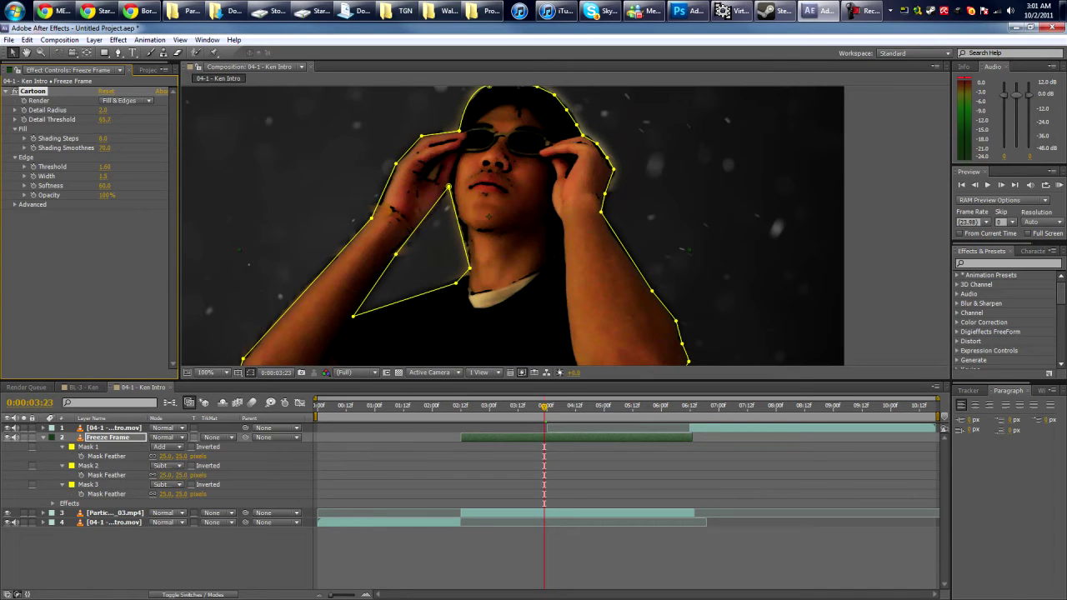
{"action": "key", "text": "comma"}
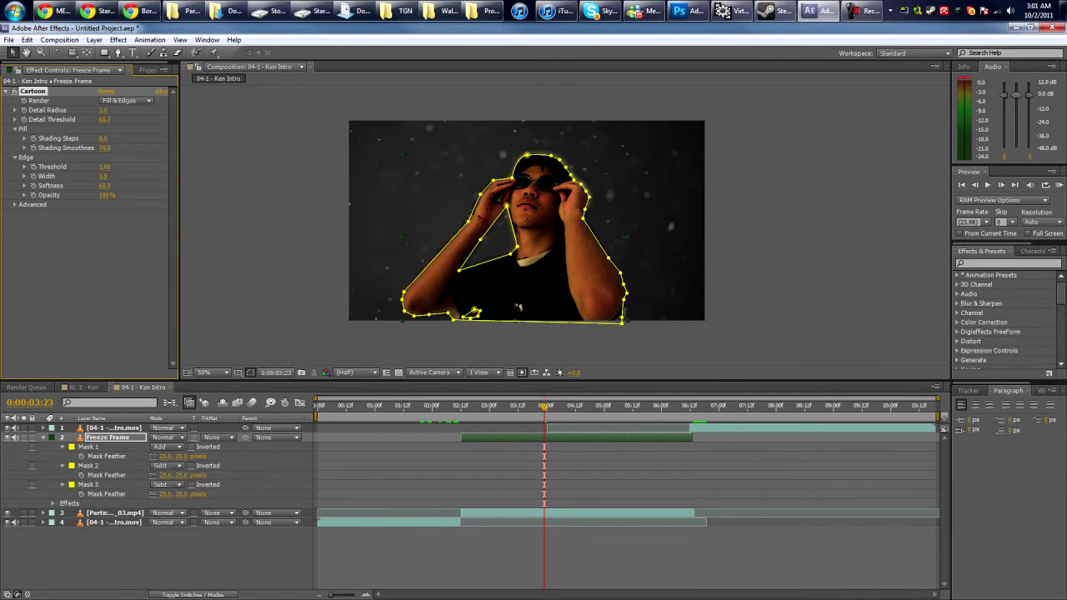
{"action": "mouse_move", "coordinate": [104, 138]}
{"action": "left_mouse_down"}
{"action": "mouse_move", "coordinate": [54, 139]}
{"action": "mouse_move", "coordinate": [97, 138]}
{"action": "left_mouse_up"}
{"action": "left_click", "coordinate": [269, 192]}
{"action": "key", "text": "space"}
{"action": "left_click_drag", "start_coordinate": [527, 221], "coordinate": [504, 219]}
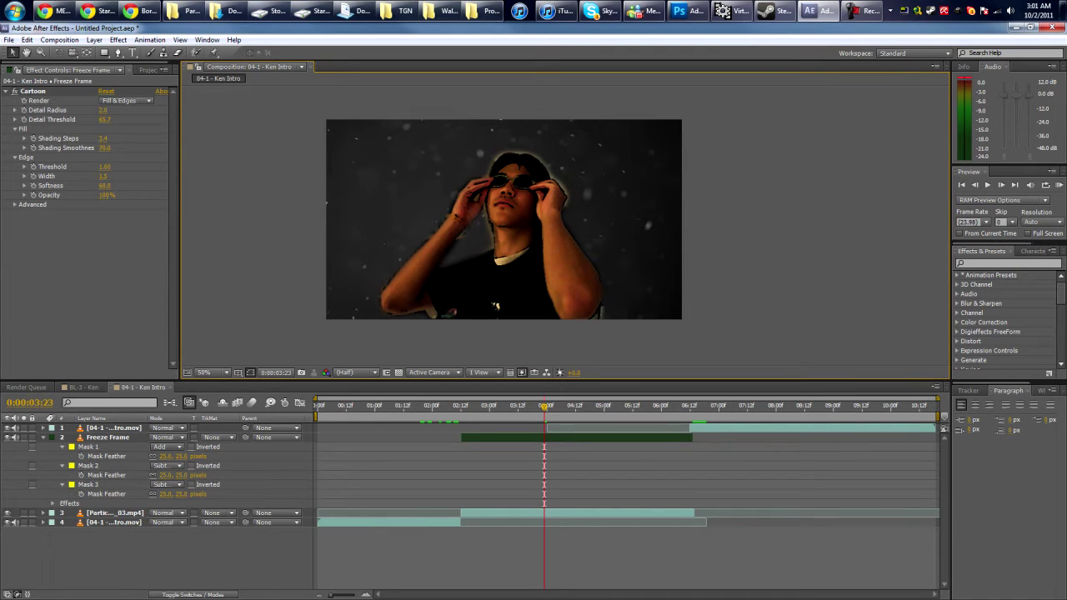
{"action": "left_click_drag", "start_coordinate": [545, 407], "coordinate": [592, 406]}
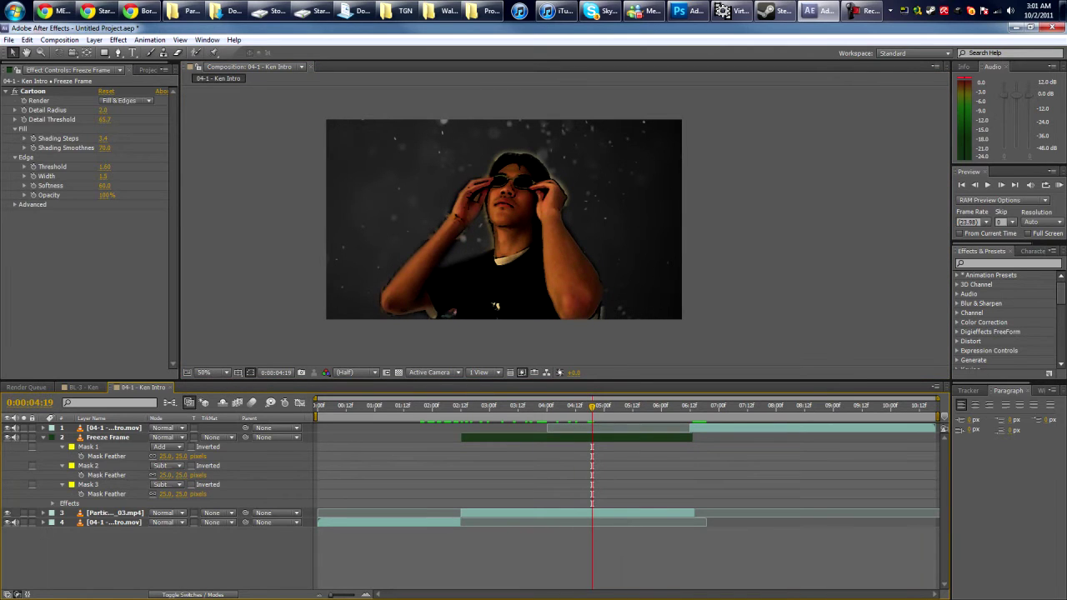
Apply Hue/Saturation to the Particles_03.mp4 layer and colorize it orange with Colorize Hue 19° and Colorize Saturation about 61.
{"action": "left_click", "coordinate": [576, 513]}
{"action": "left_click", "coordinate": [1000, 263]}
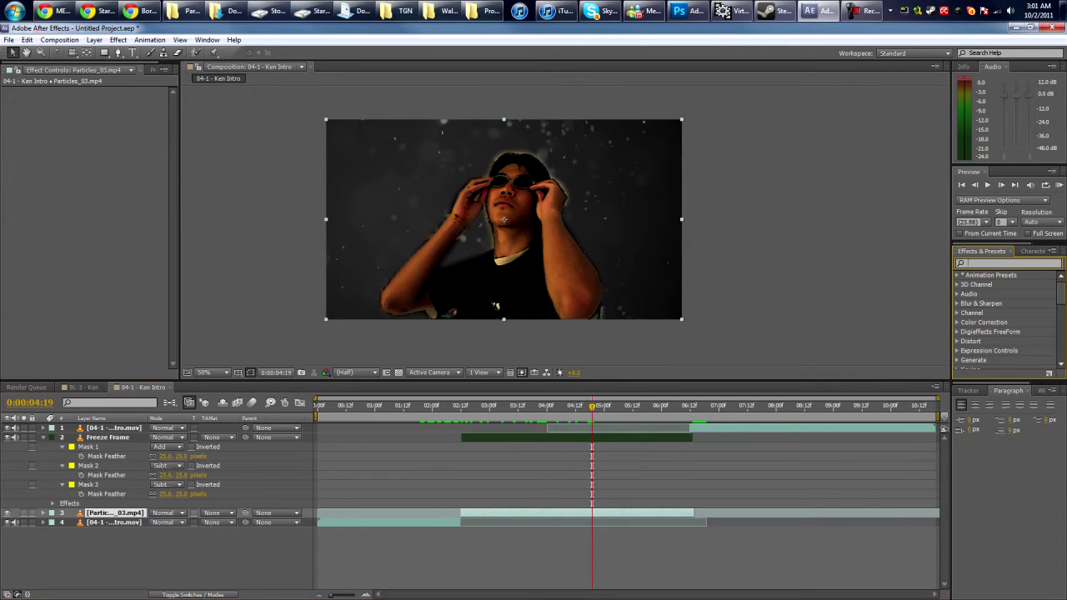
{"action": "type", "text": "hue/"}
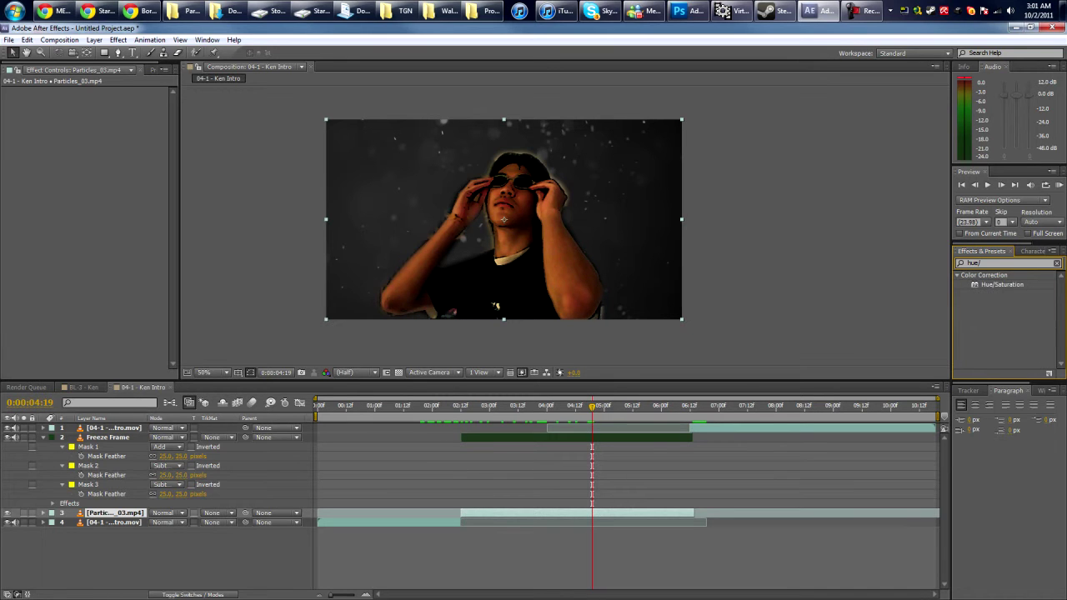
{"action": "left_click_drag", "start_coordinate": [1002, 284], "coordinate": [101, 254]}
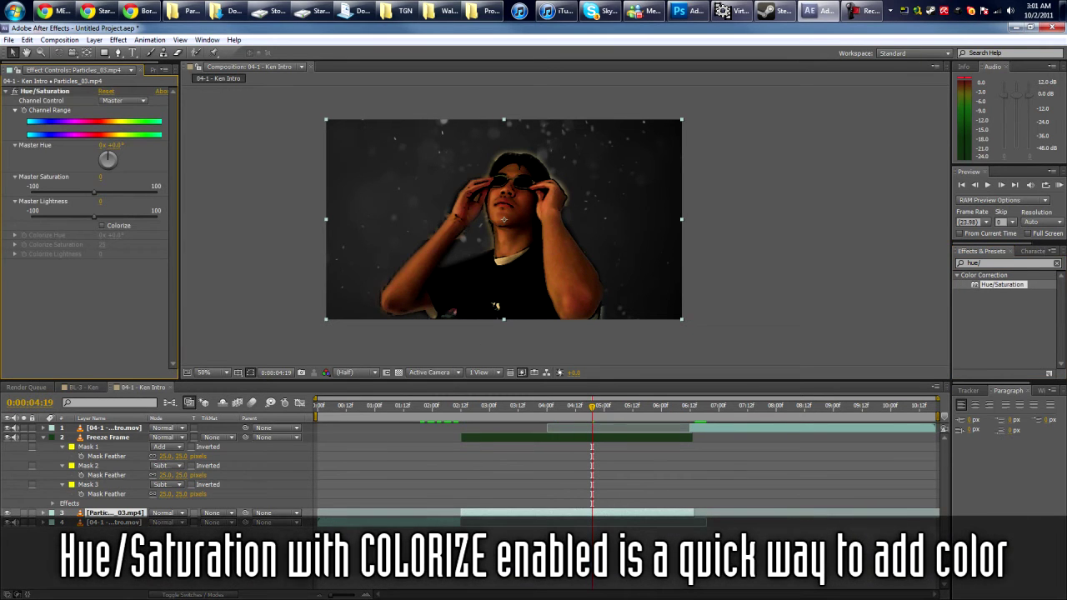
{"action": "left_click", "coordinate": [102, 226]}
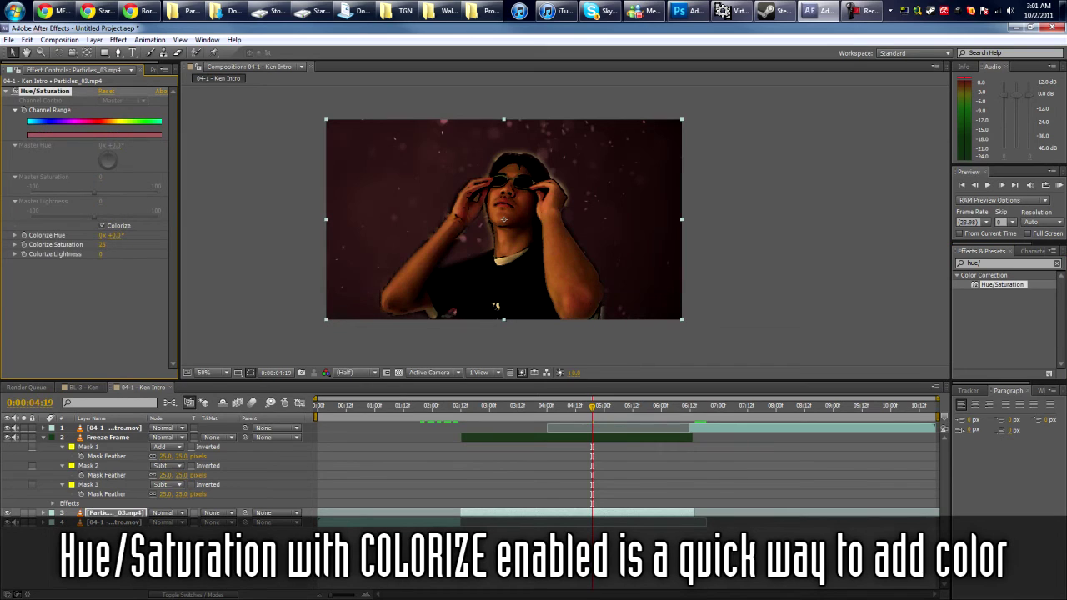
{"action": "left_click_drag", "start_coordinate": [115, 235], "coordinate": [70, 235]}
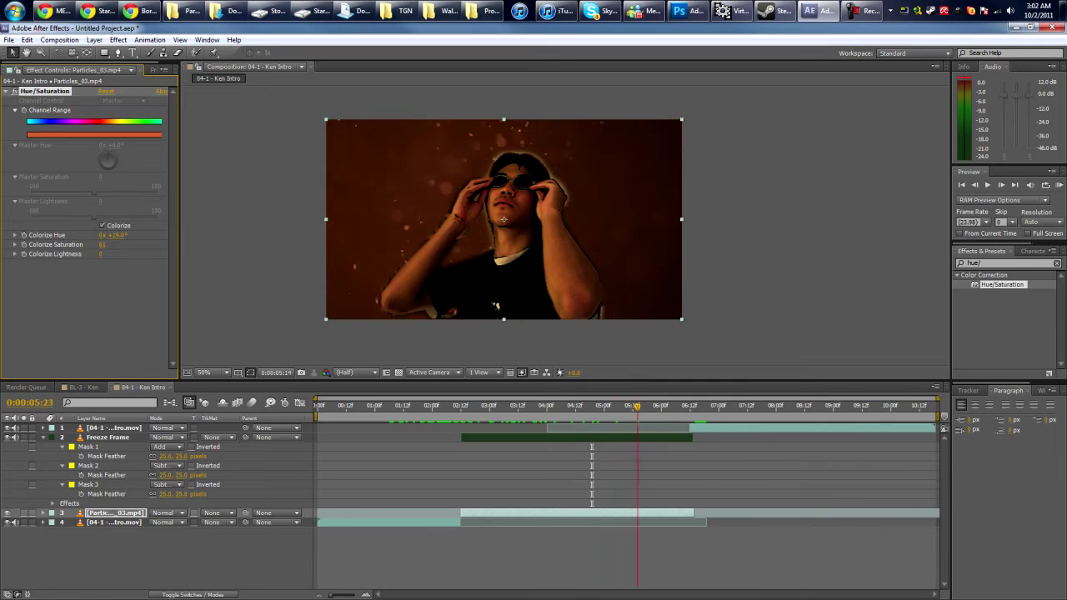
Add a 100% Scale keyframe to the Freeze Frame layer at 0:00:02:12, where the freeze begins.
{"action": "left_click_drag", "start_coordinate": [638, 407], "coordinate": [461, 407]}
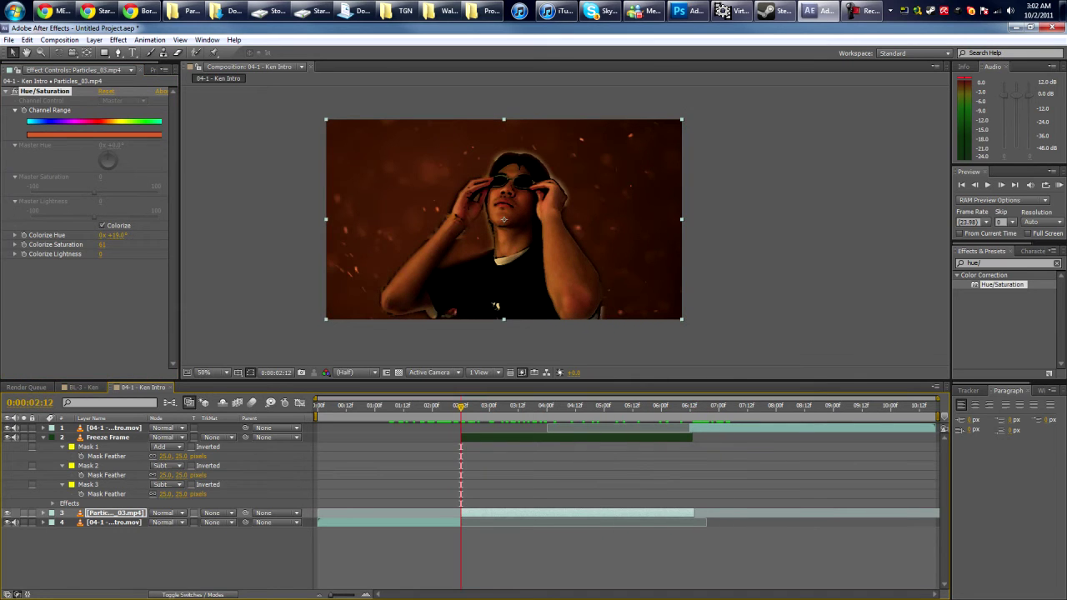
{"action": "key", "text": "ctrl+shift+a"}
{"action": "left_click", "coordinate": [107, 438]}
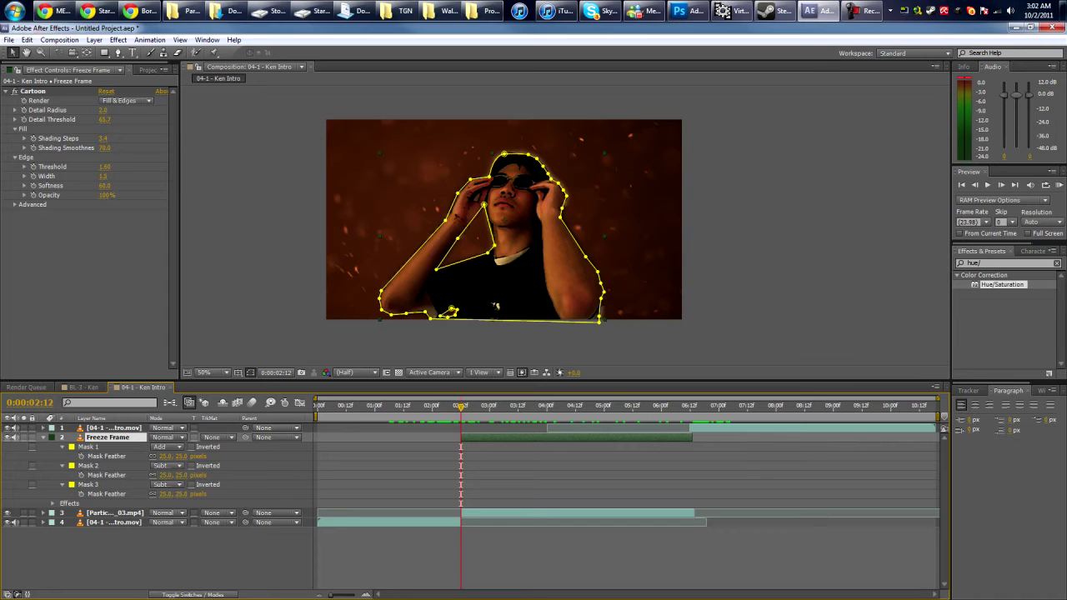
{"action": "key", "text": "s"}
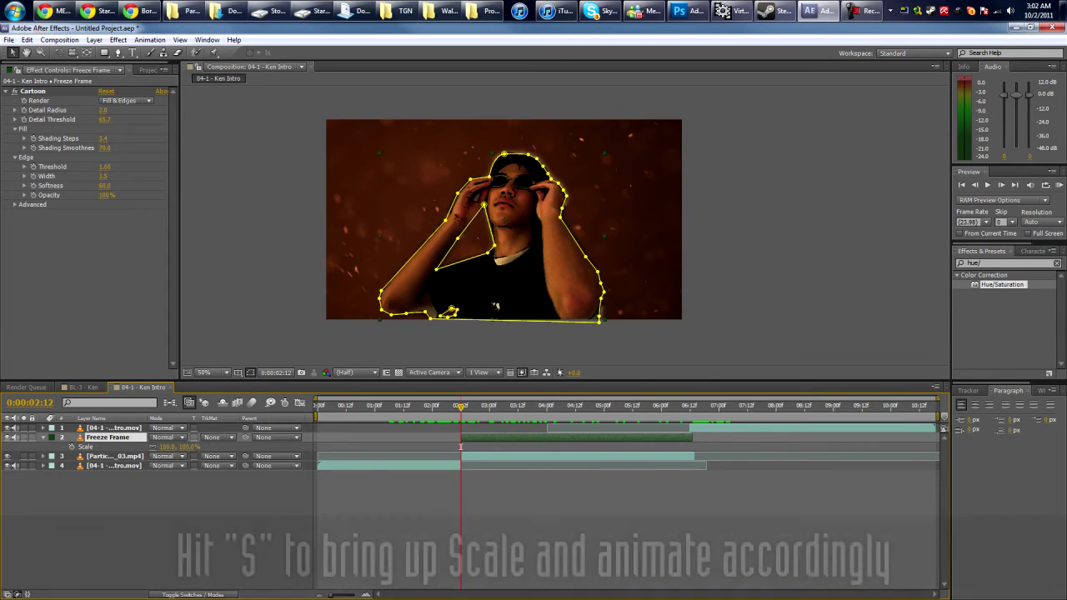
{"action": "left_click", "coordinate": [72, 447]}
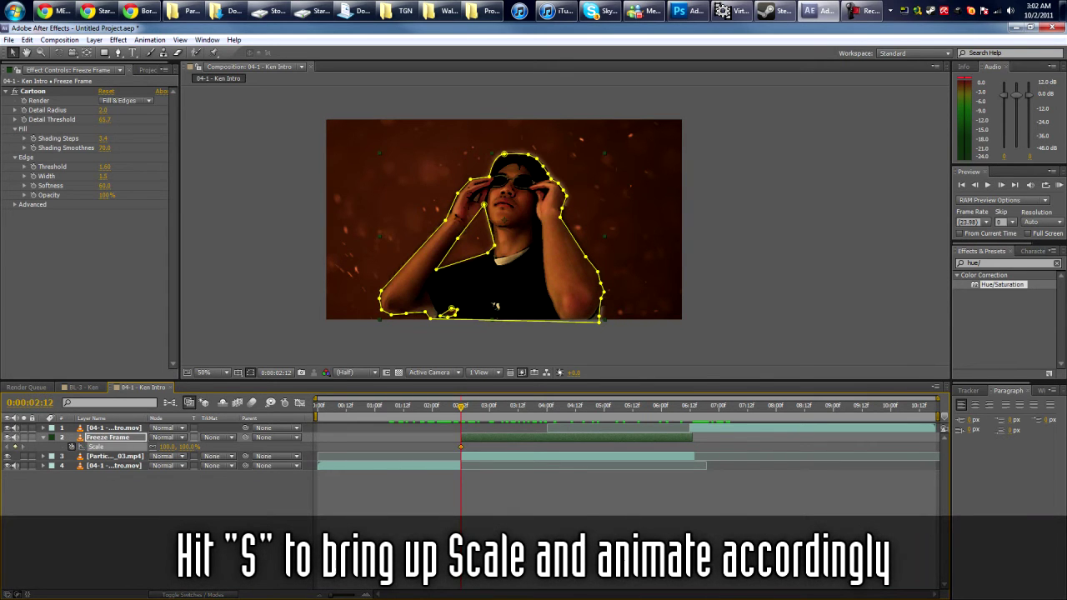
Add a 150% Scale keyframe to the Freeze Frame layer at 0:00:06:11, one frame before the footage resumes.
{"action": "left_click_drag", "start_coordinate": [461, 408], "coordinate": [690, 407]}
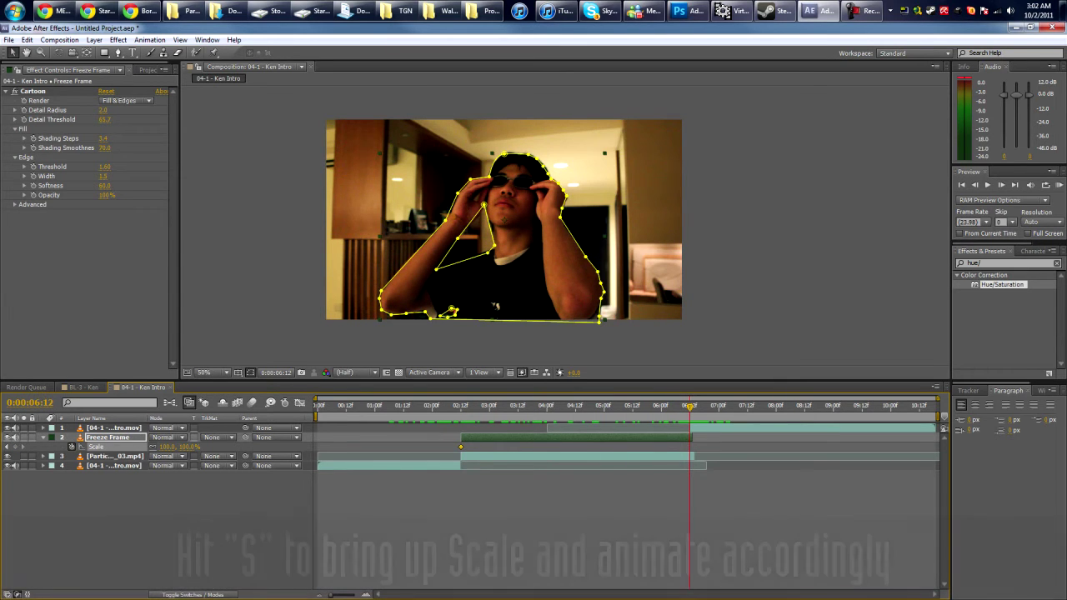
{"action": "key", "text": "Page_Up"}
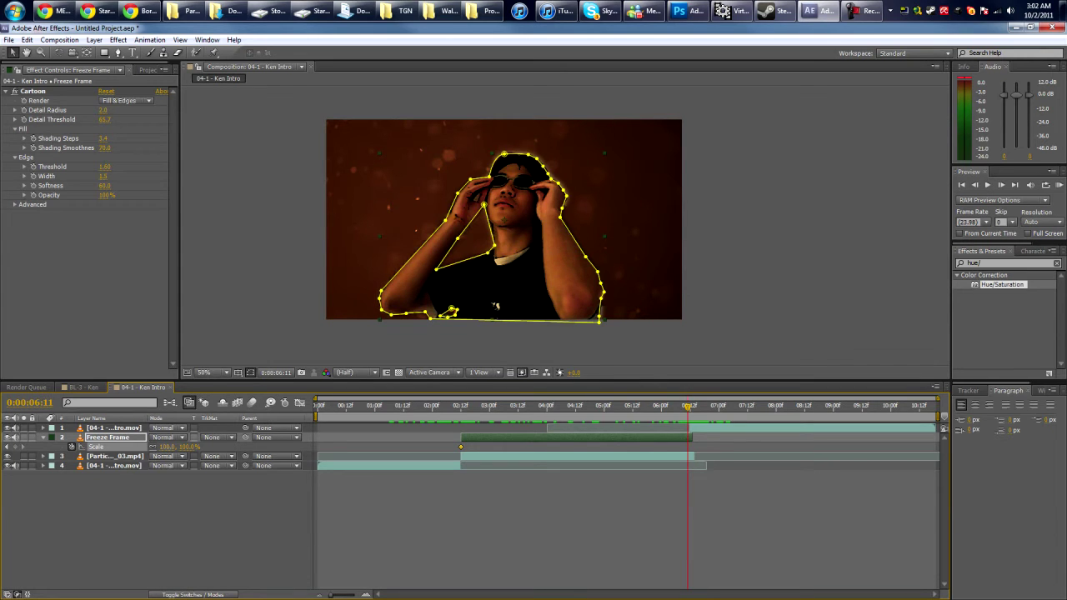
{"action": "left_click_drag", "start_coordinate": [168, 446], "coordinate": [184, 447]}
{"action": "left_click", "coordinate": [168, 446]}
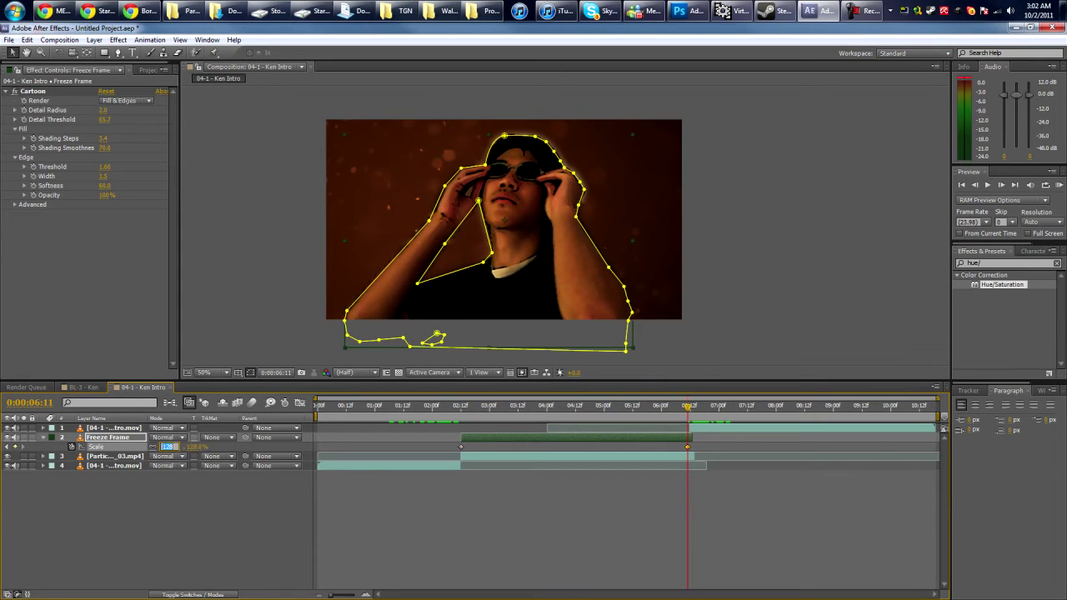
{"action": "type", "text": "150"}
{"action": "key", "text": "Return"}
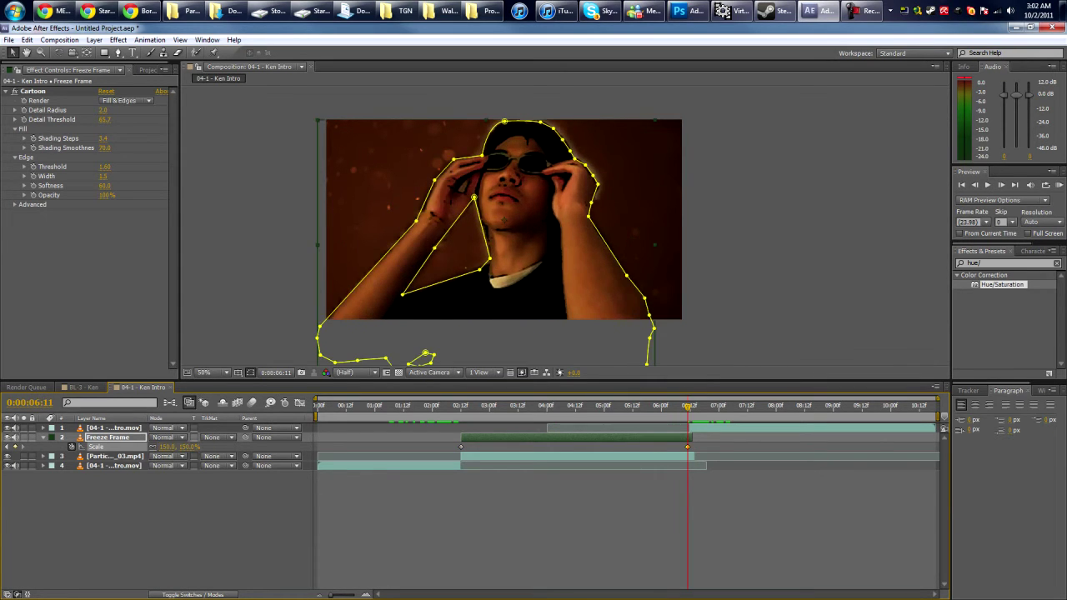
Preview the zoom and set the Freeze Frame layer's ending Scale keyframe at 0:00:06:11 to 125%.
{"action": "left_click_drag", "start_coordinate": [454, 407], "coordinate": [687, 406]}
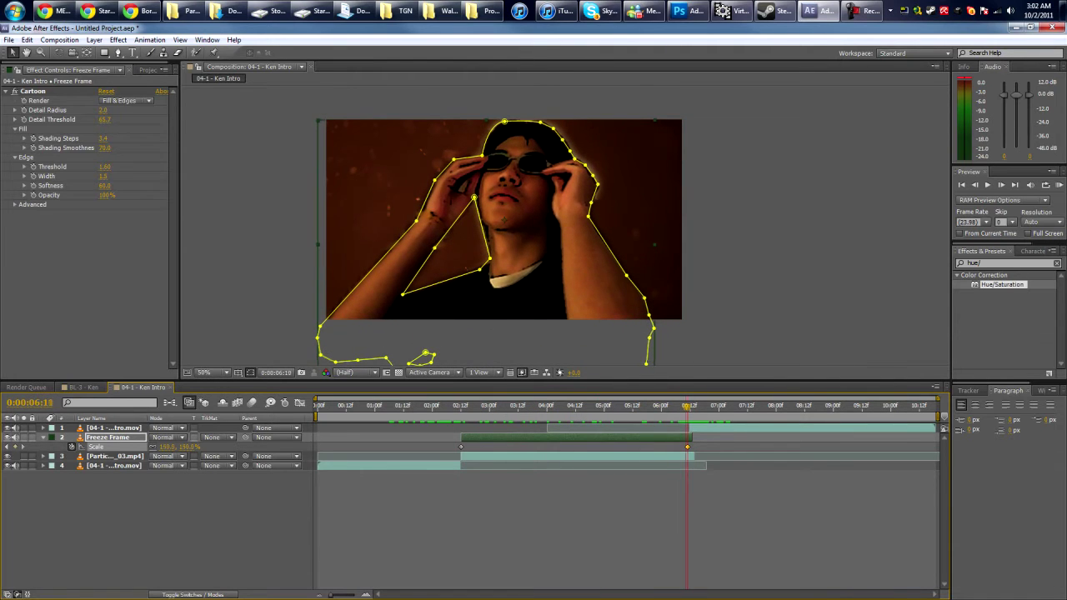
{"action": "left_click", "coordinate": [168, 447]}
{"action": "type", "text": "125"}
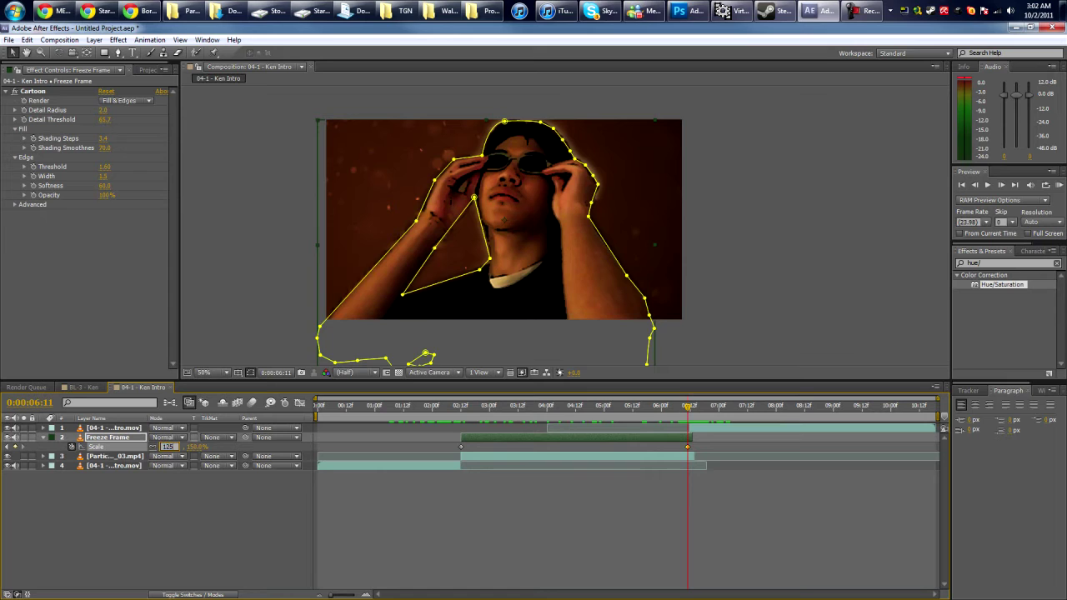
{"action": "key", "text": "Return"}
{"action": "key", "text": "ctrl+shift+a"}
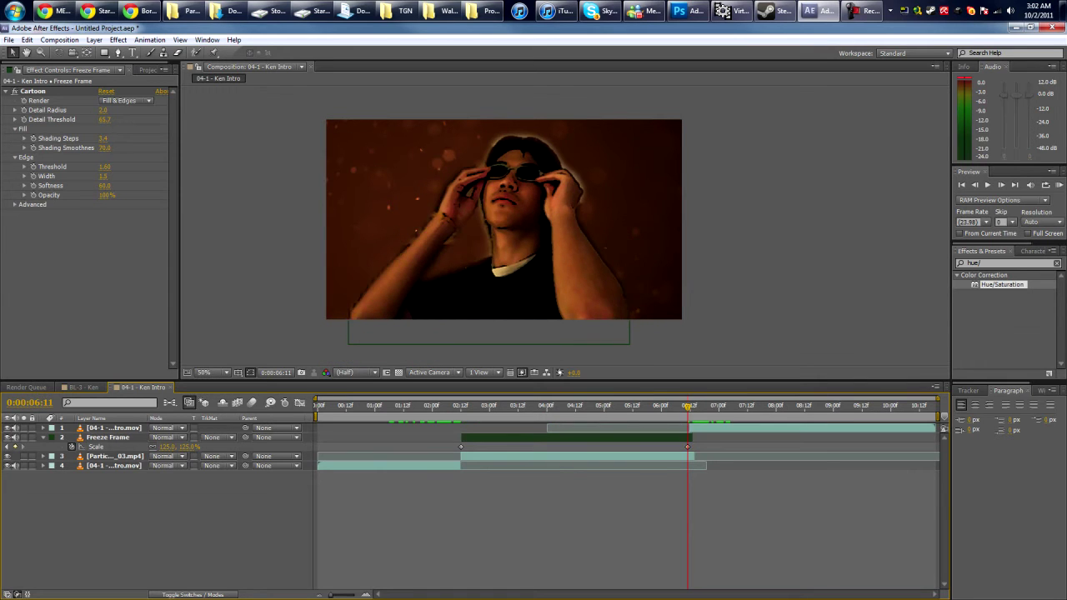
Add a text layer reading BORDERLANDS over the freeze frame, with the playhead at 0:00:02:12.
{"action": "key", "text": "ctrl+t"}
{"action": "key", "text": "j"}
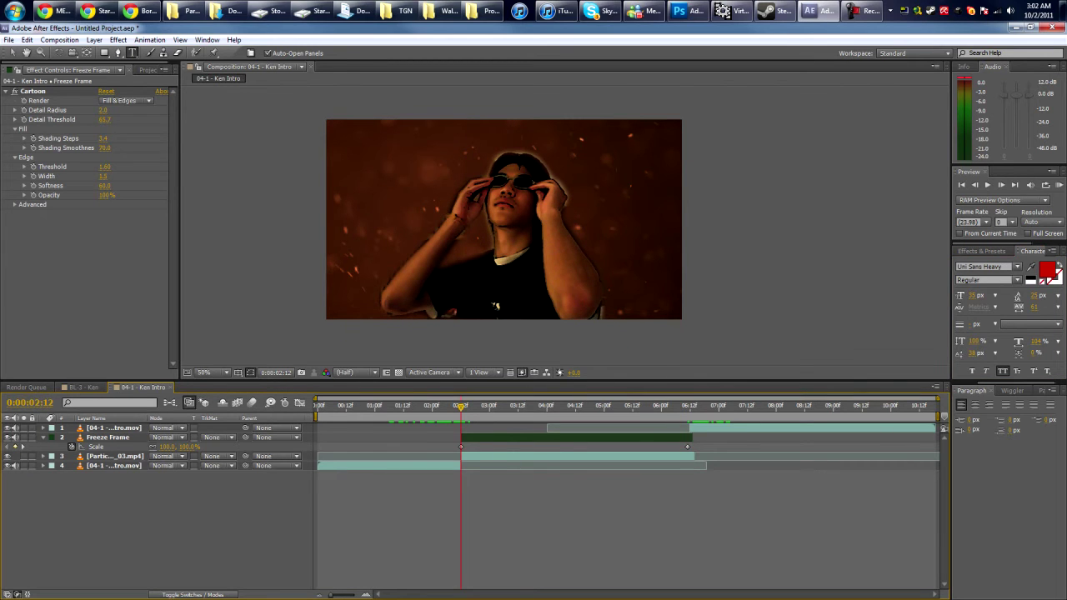
{"action": "left_click", "coordinate": [368, 252]}
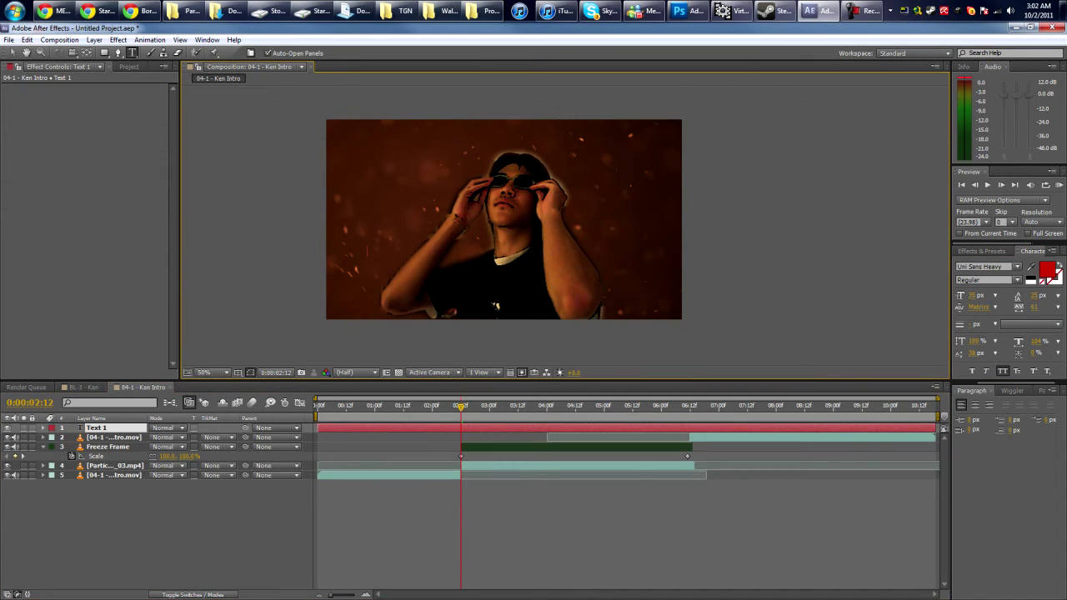
{"action": "type", "text": "BORDERLANDS"}
Format the whole BORDERLANDS text in the Alternate Gothic font with a white (FFFFFF) fill.
{"action": "key", "text": "ctrl+a"}
{"action": "left_click", "coordinate": [1017, 266]}
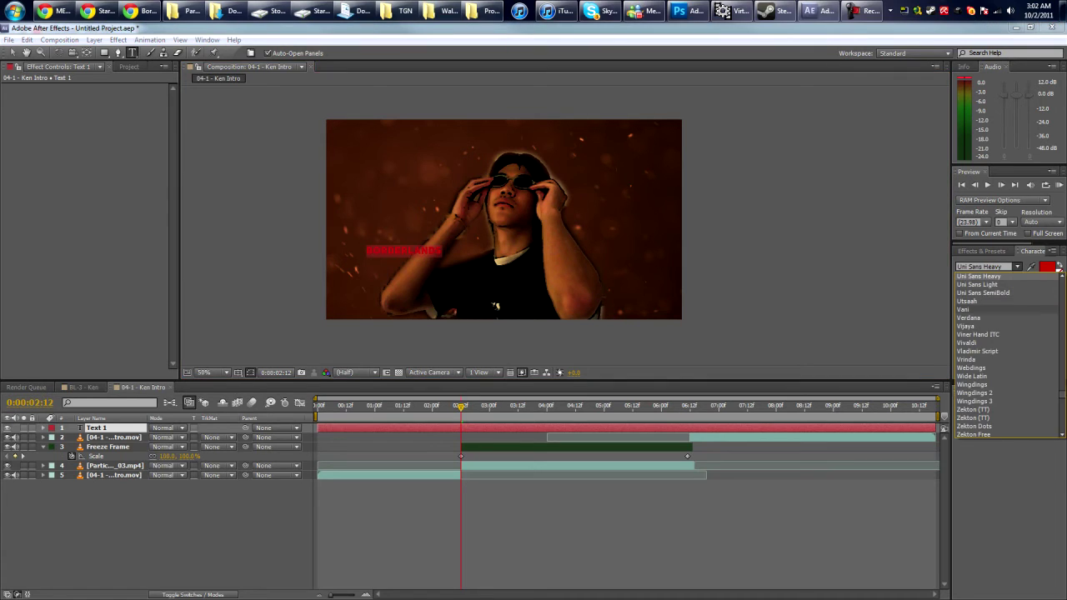
{"action": "scroll", "coordinate": [1001, 334], "scroll_direction": "up", "scroll_amount": 15}
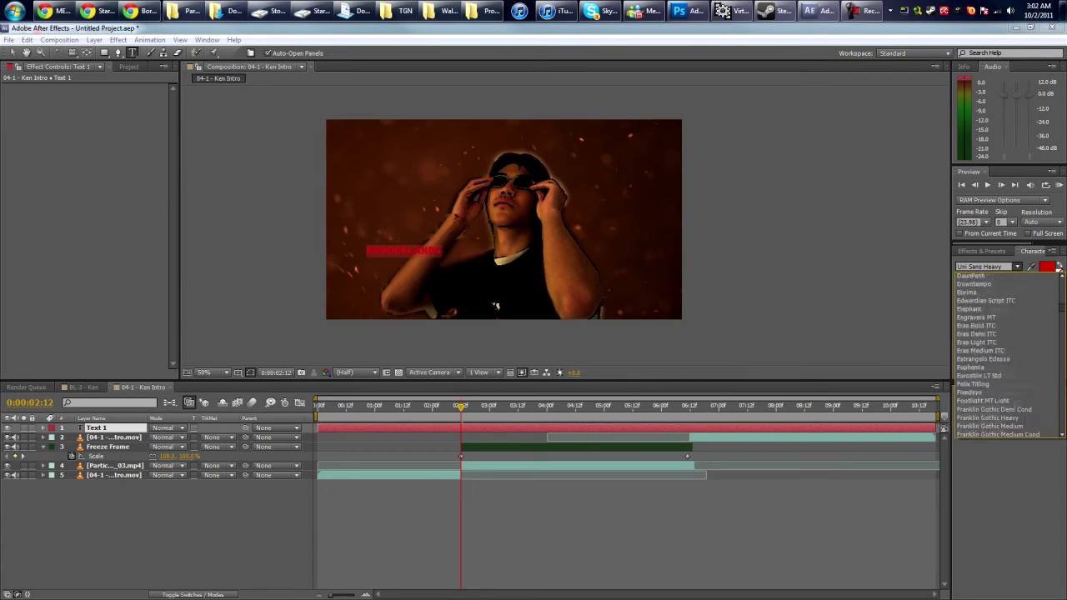
{"action": "left_click", "coordinate": [987, 292]}
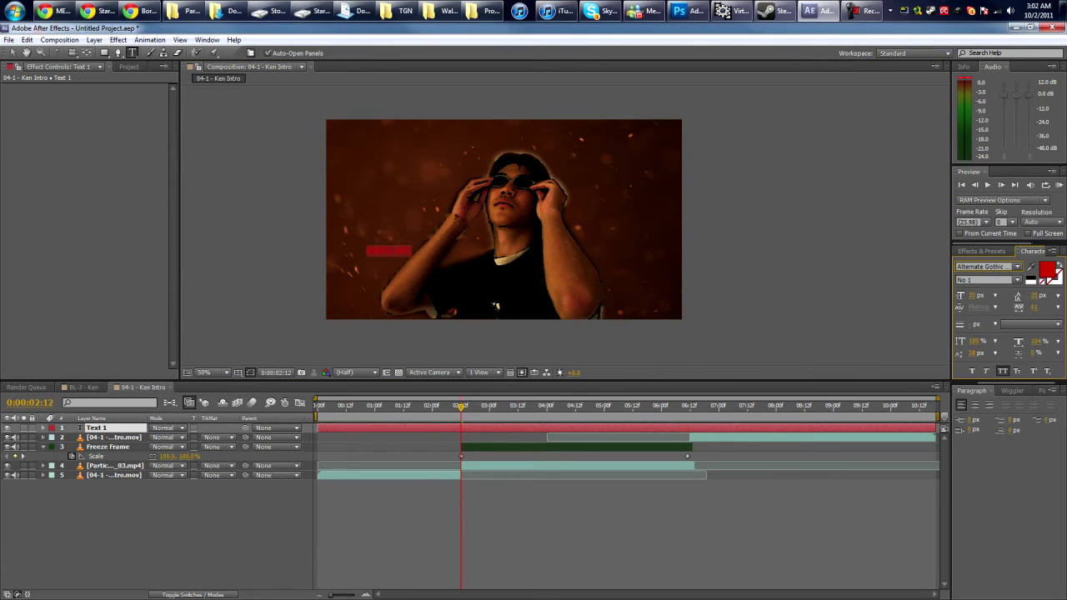
{"action": "left_click", "coordinate": [1046, 269]}
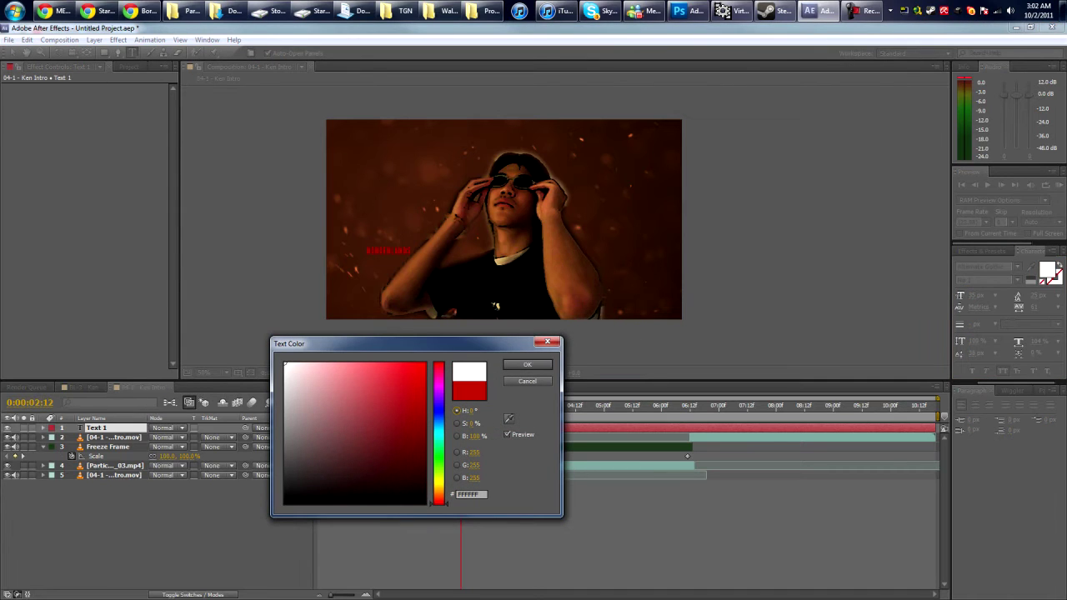
{"action": "left_click", "coordinate": [526, 365]}
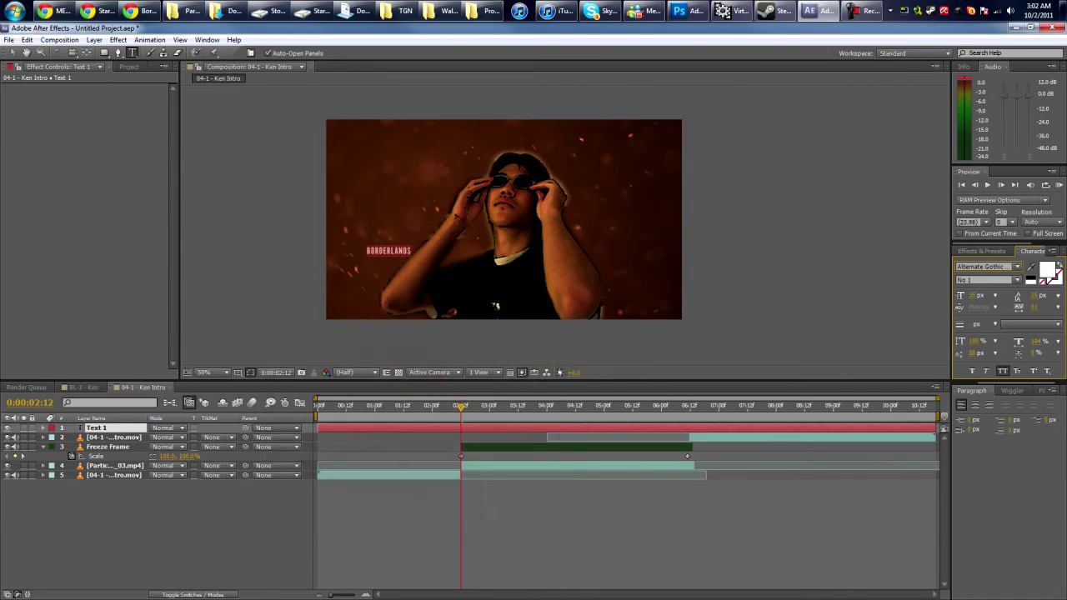
Switch the BORDERLANDS text to the No 2 font style and enlarge it to 114 px.
{"action": "left_click", "coordinate": [995, 295]}
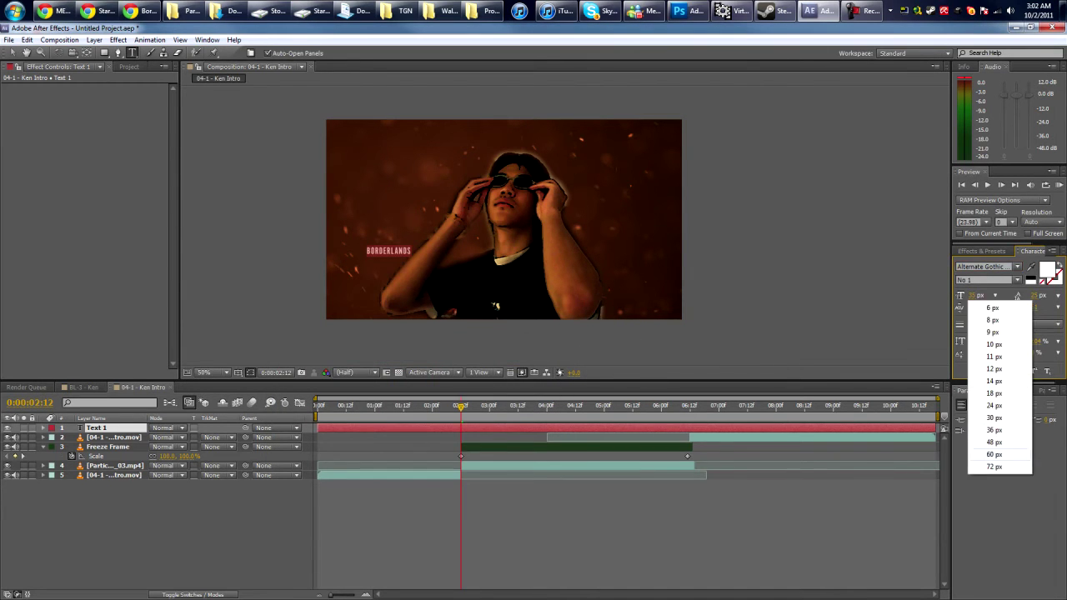
{"action": "left_click", "coordinate": [990, 469]}
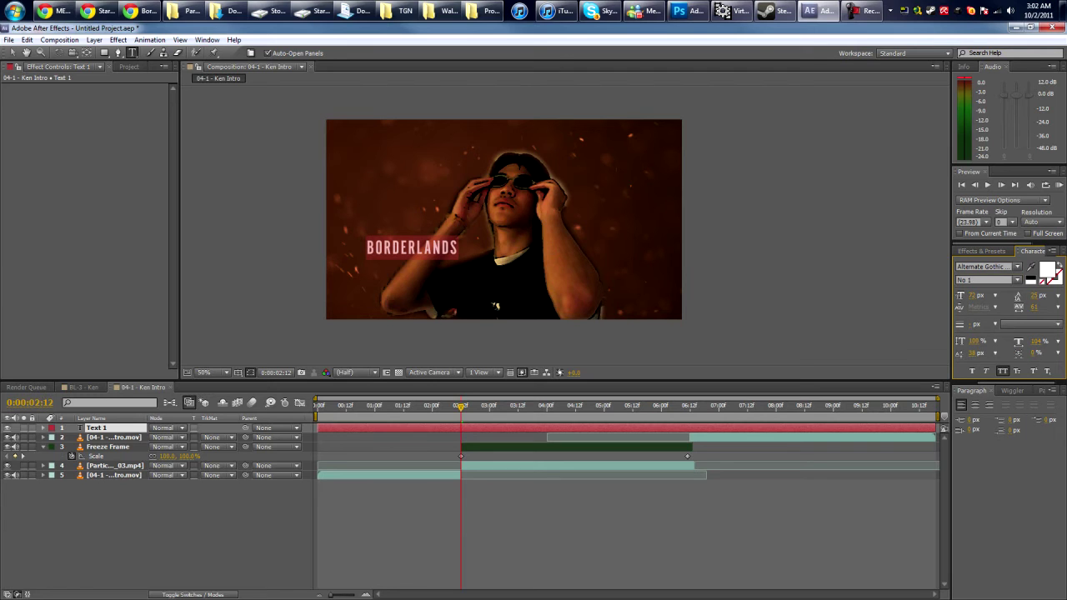
{"action": "left_click", "coordinate": [986, 281]}
{"action": "left_click", "coordinate": [976, 302]}
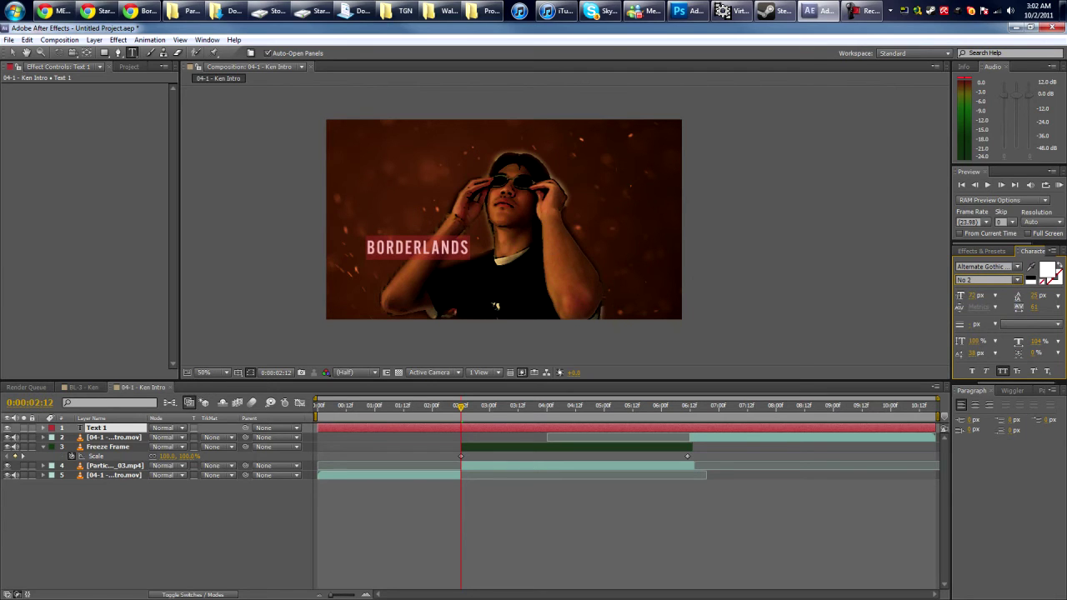
{"action": "left_click_drag", "start_coordinate": [974, 295], "coordinate": [1019, 295]}
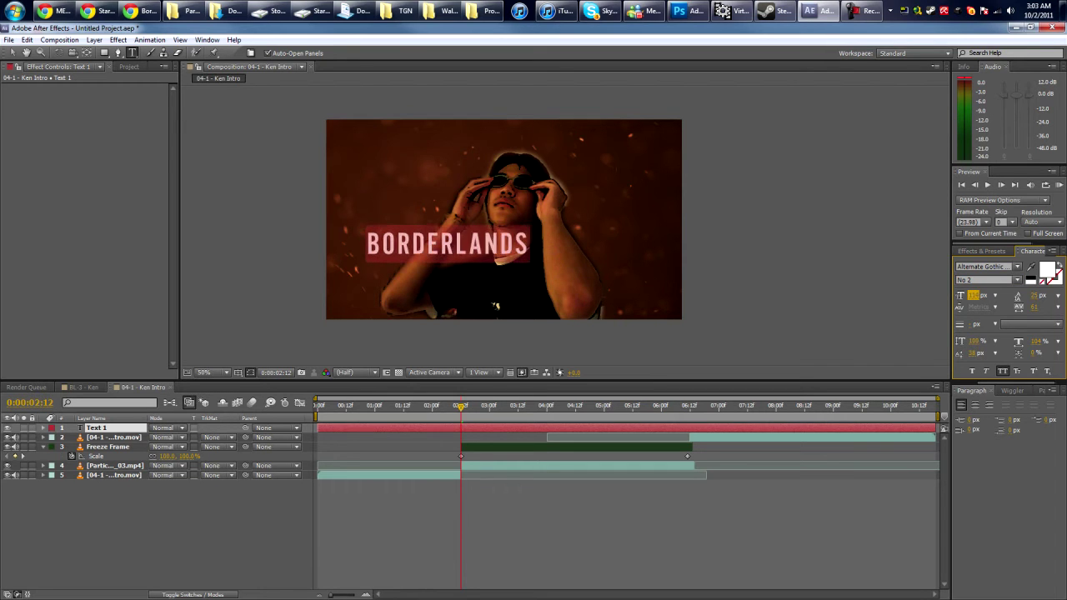
{"action": "key", "text": "Caps_Lock"}
{"action": "key", "text": "Caps_Lock"}
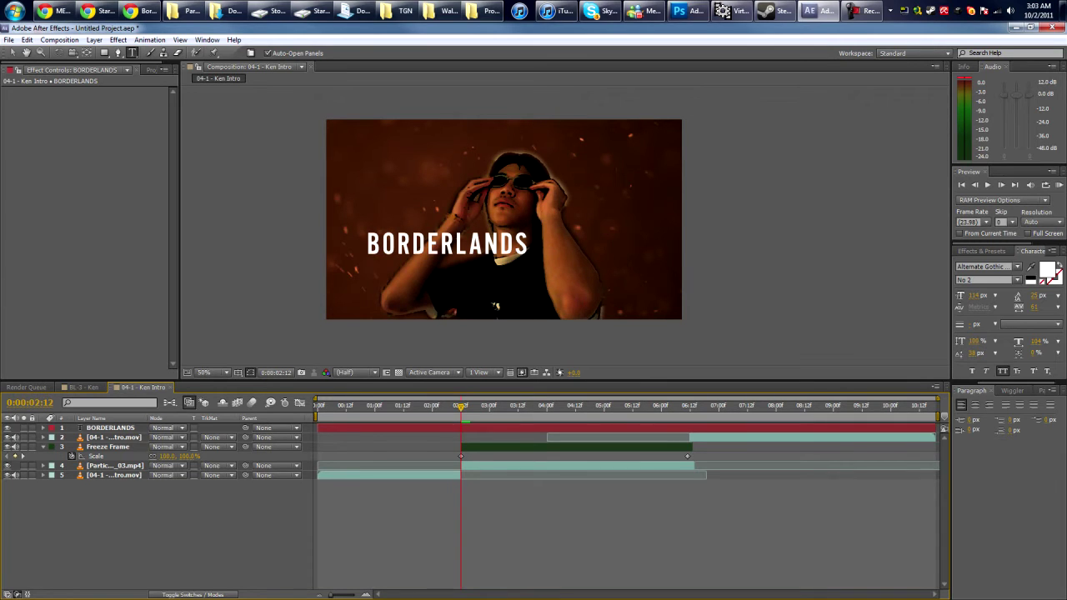
Move the BORDERLANDS title to the lower-right area of the video frame, over the subject's torso and elbow.
{"action": "key", "text": "v"}
{"action": "left_click_drag", "start_coordinate": [448, 244], "coordinate": [578, 288]}
{"action": "left_click", "coordinate": [517, 525]}
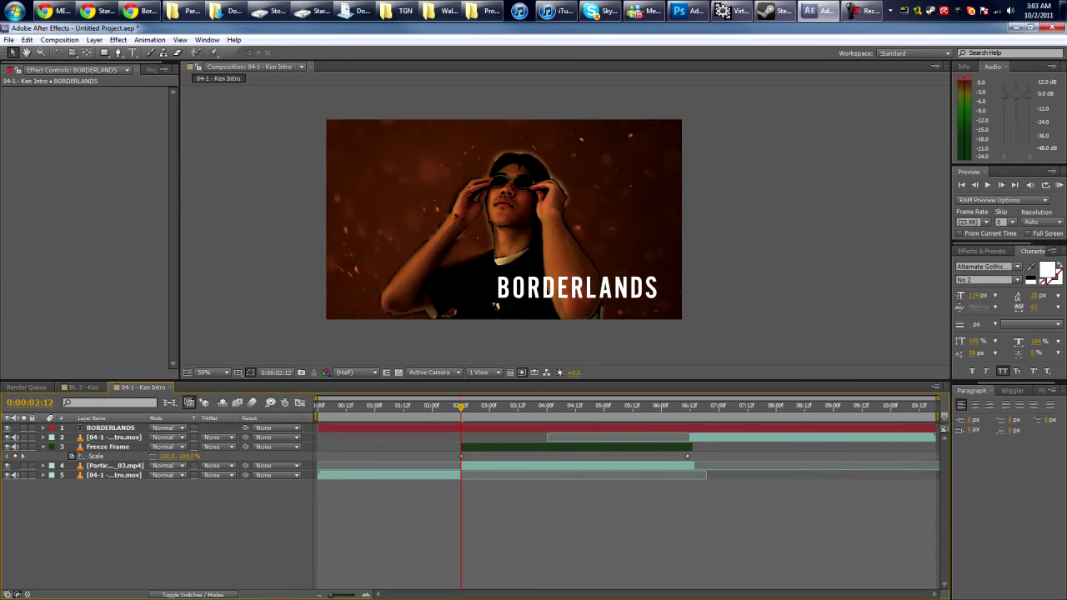
Create a two-node camera with the 35mm preset in the composition and dismiss the 2D-layer warning.
{"action": "right_click", "coordinate": [148, 506]}
{"action": "mouse_move", "coordinate": [192, 401]}
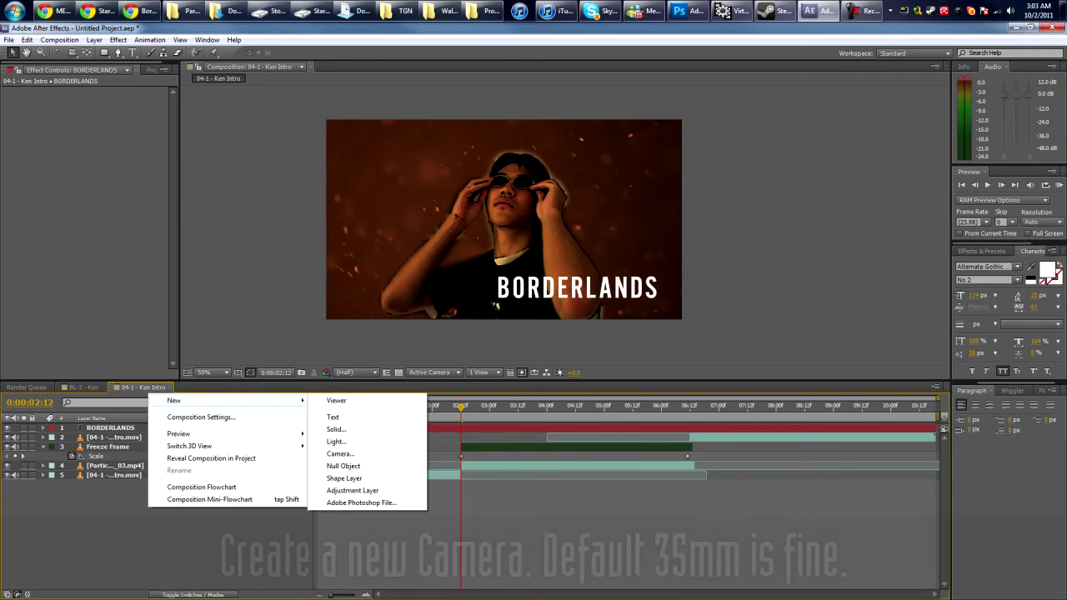
{"action": "left_click", "coordinate": [340, 454]}
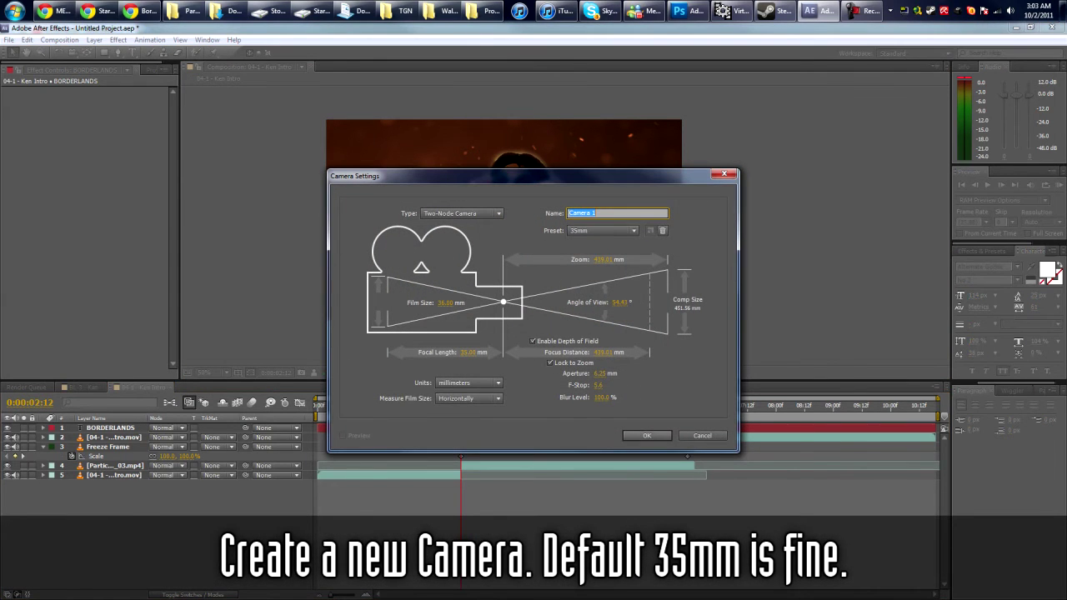
{"action": "left_click", "coordinate": [603, 231]}
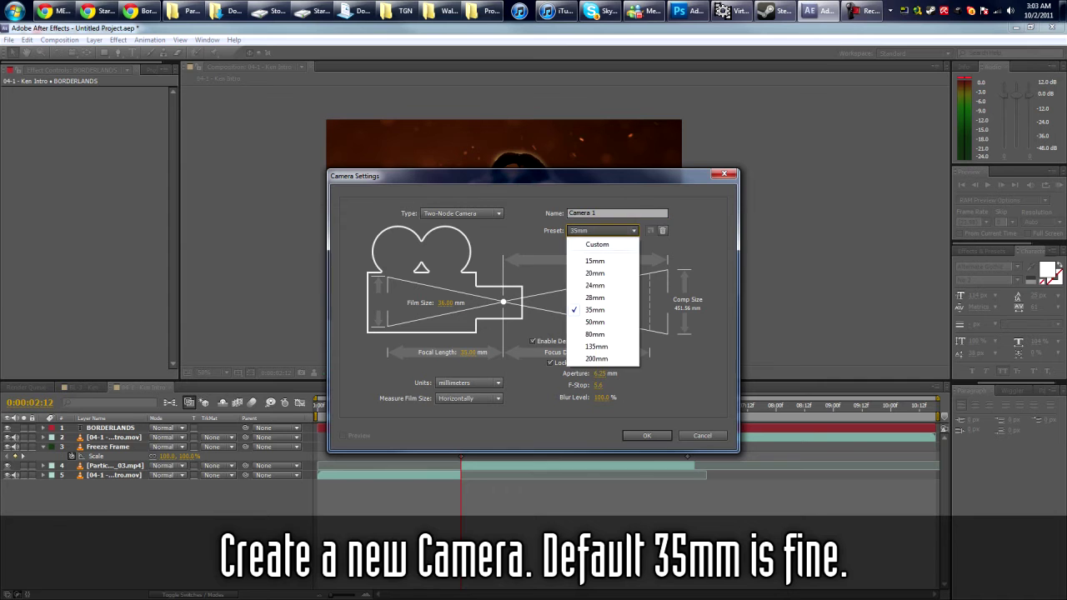
{"action": "left_click", "coordinate": [596, 310]}
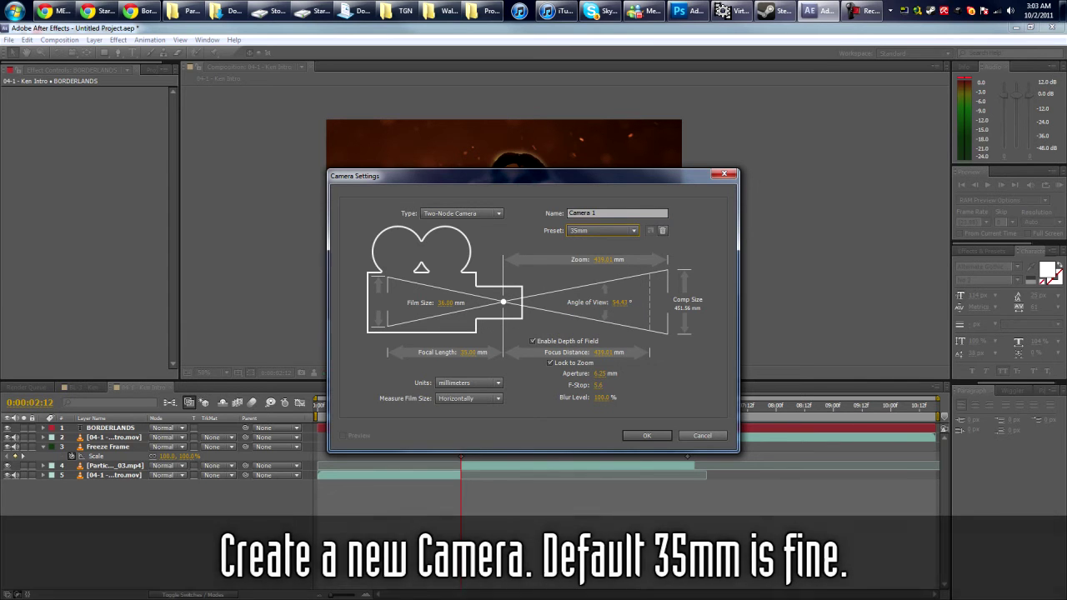
{"action": "key", "text": "Return"}
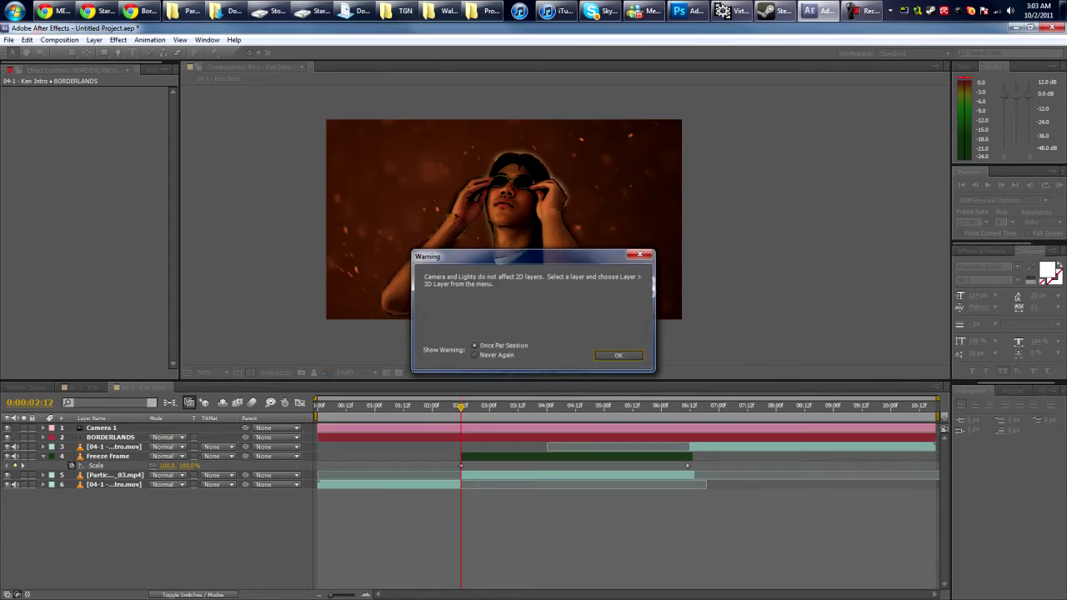
{"action": "key", "text": "Return"}
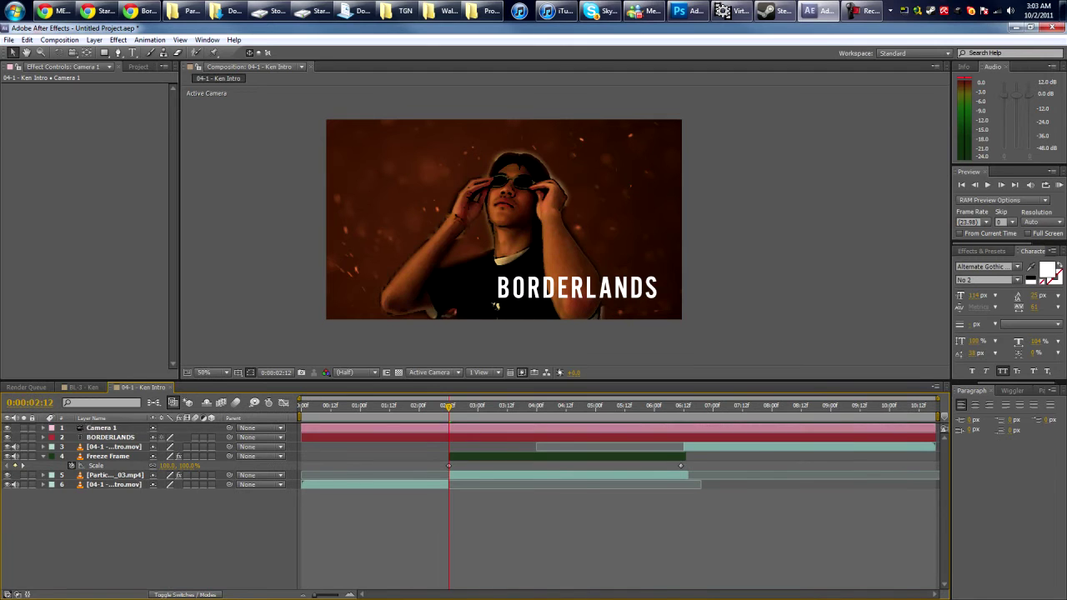
Make the BORDERLANDS text layer a 3D layer.
{"action": "left_click", "coordinate": [110, 437]}
{"action": "left_click", "coordinate": [211, 438]}
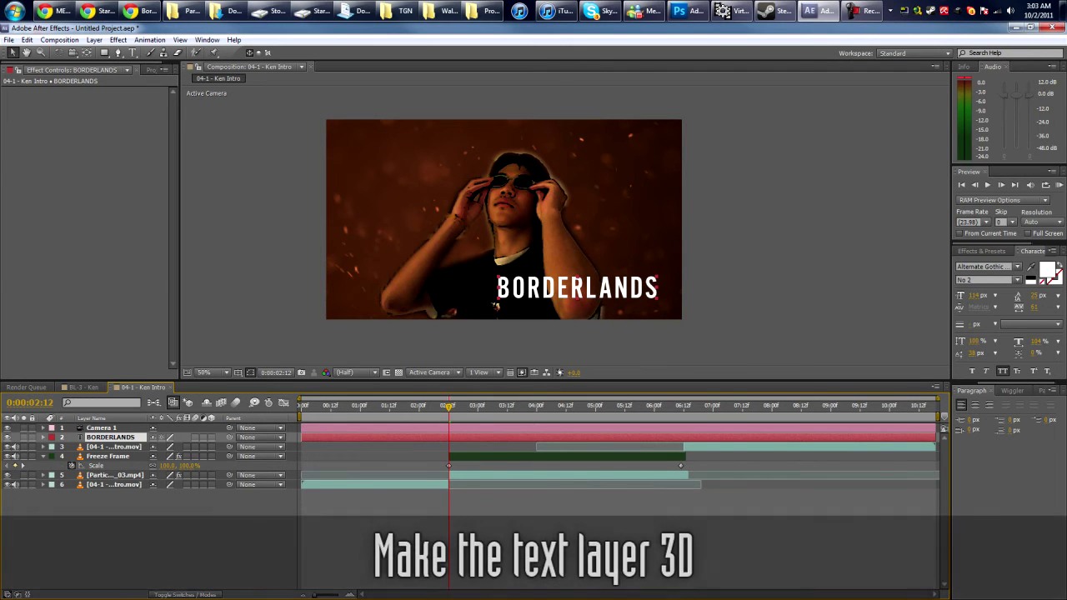
{"action": "key", "text": "ctrl+shift+a"}
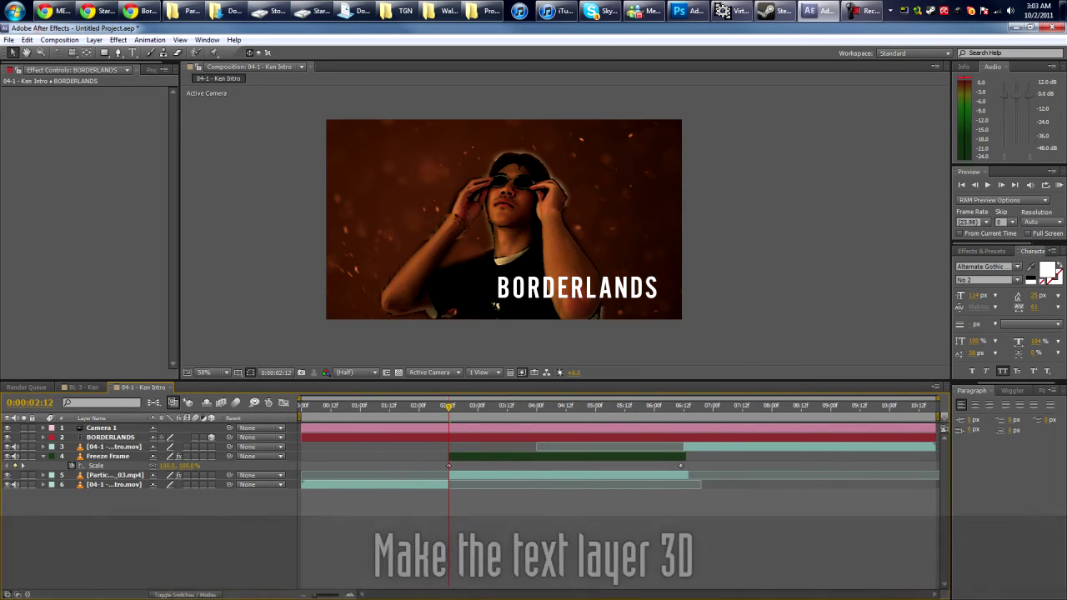
{"action": "key", "text": "F4"}
{"action": "key", "text": "F4"}
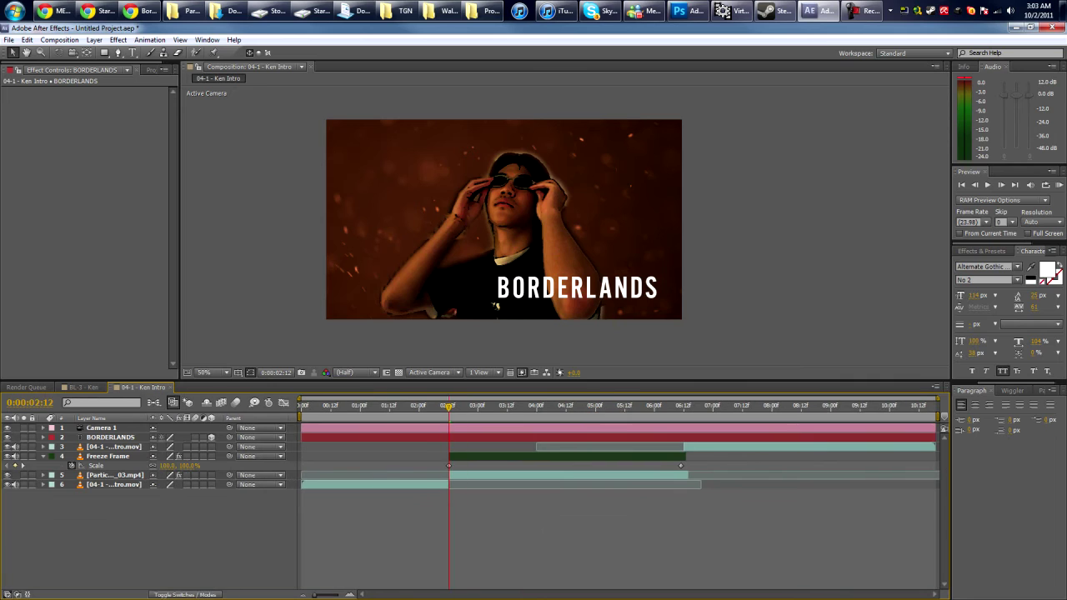
Trim the camera and BORDERLANDS layers to the freeze frame's duration, from 0:00:02:12 to 0:00:06:12.
{"action": "left_click", "coordinate": [101, 427]}
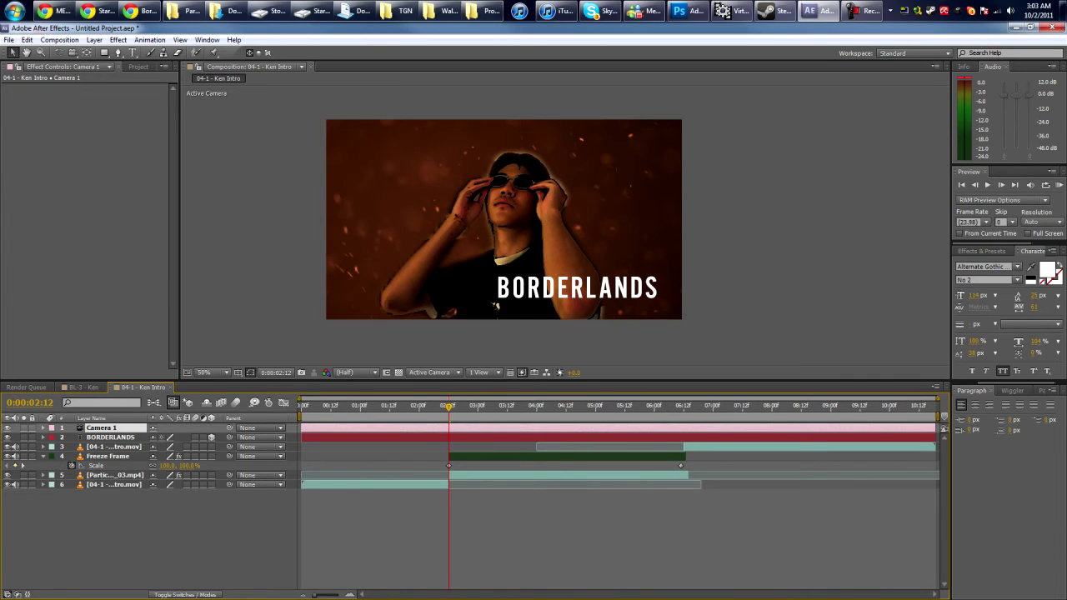
{"action": "key", "text": "alt+bracketleft"}
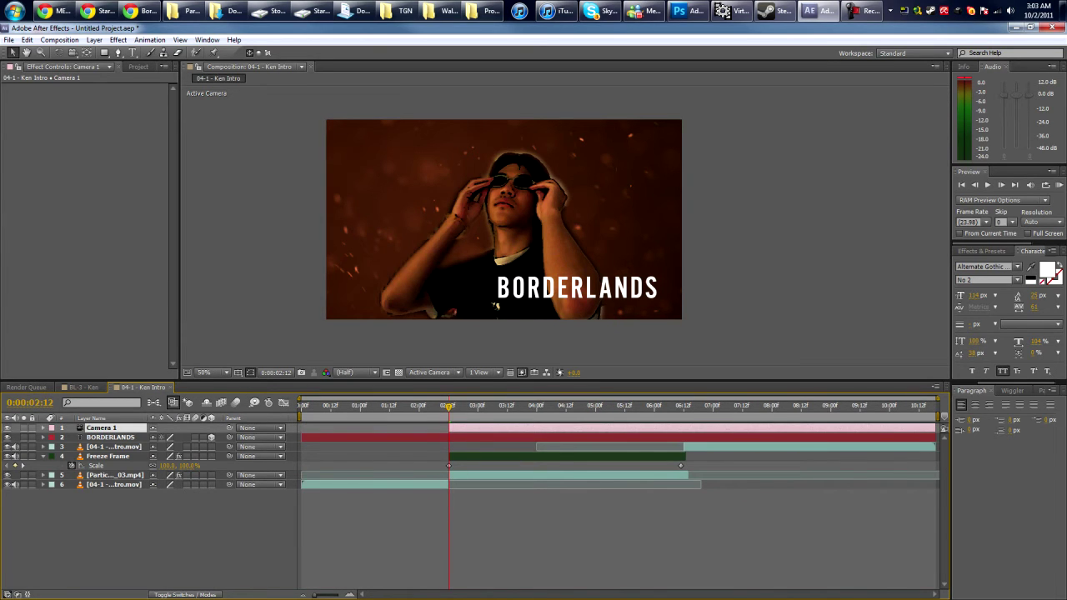
{"action": "key", "text": "k"}
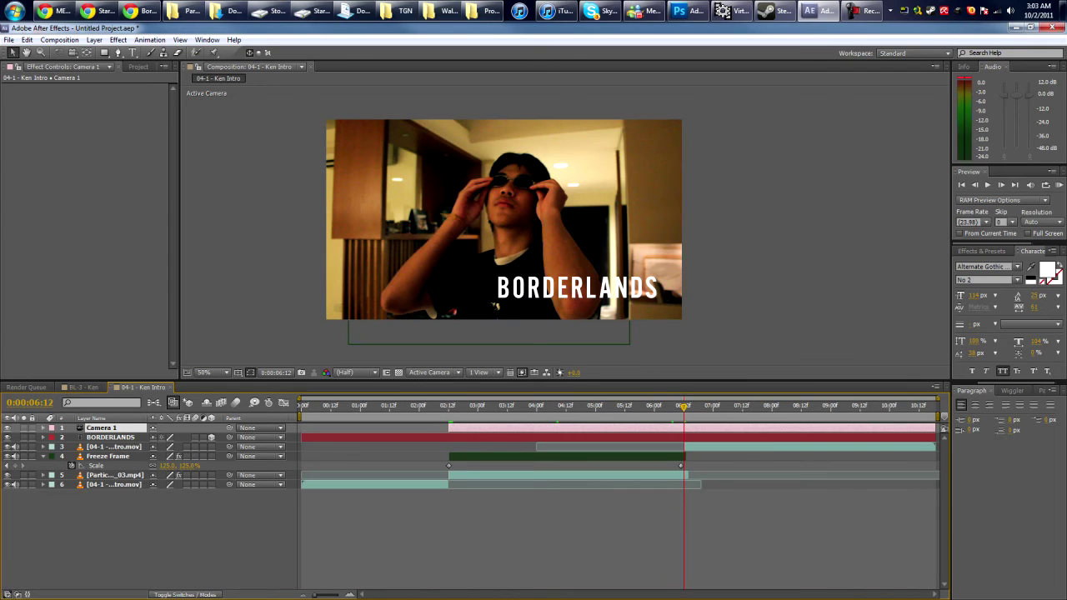
{"action": "key", "text": "alt+bracketright"}
{"action": "left_click", "coordinate": [111, 438]}
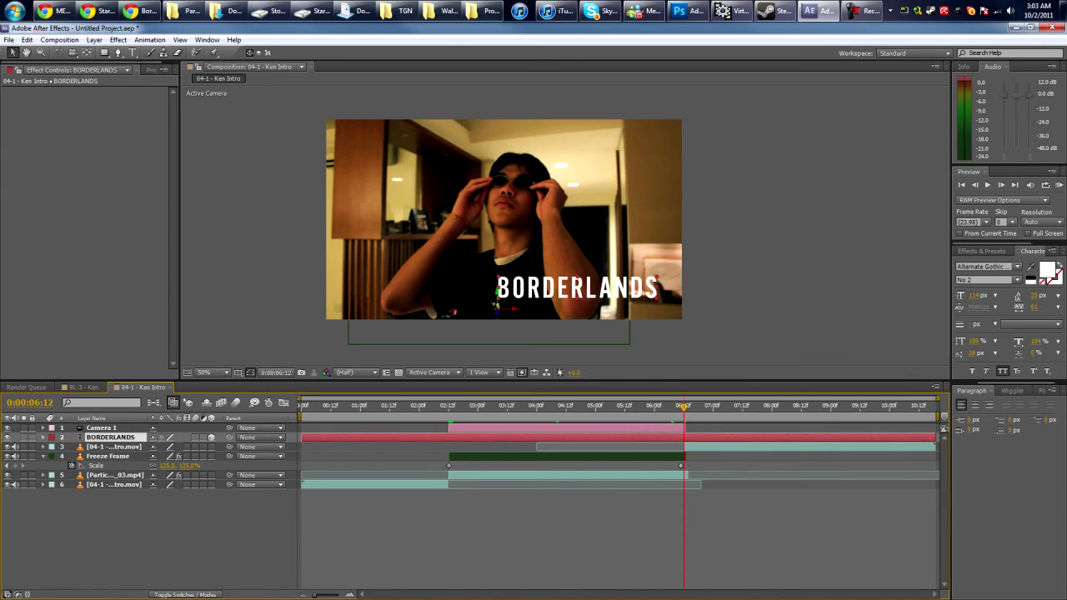
{"action": "key", "text": "alt+bracketright"}
{"action": "key", "text": "j"}
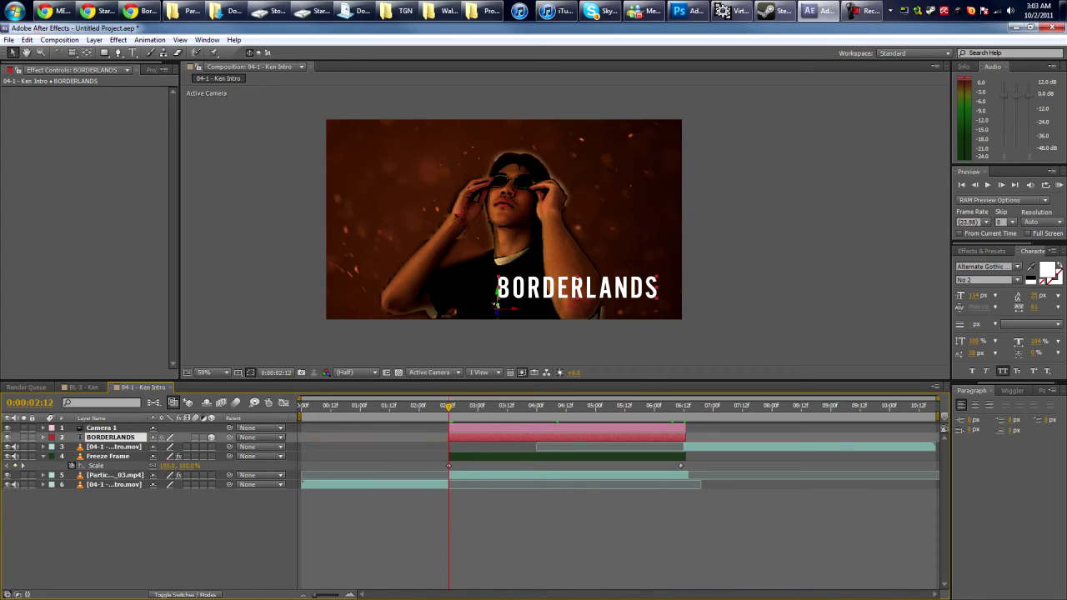
Add a camera Position keyframe at 0:00:02:12 and orbit the camera so the title's far end comes closer to the viewer.
{"action": "left_click", "coordinate": [102, 428]}
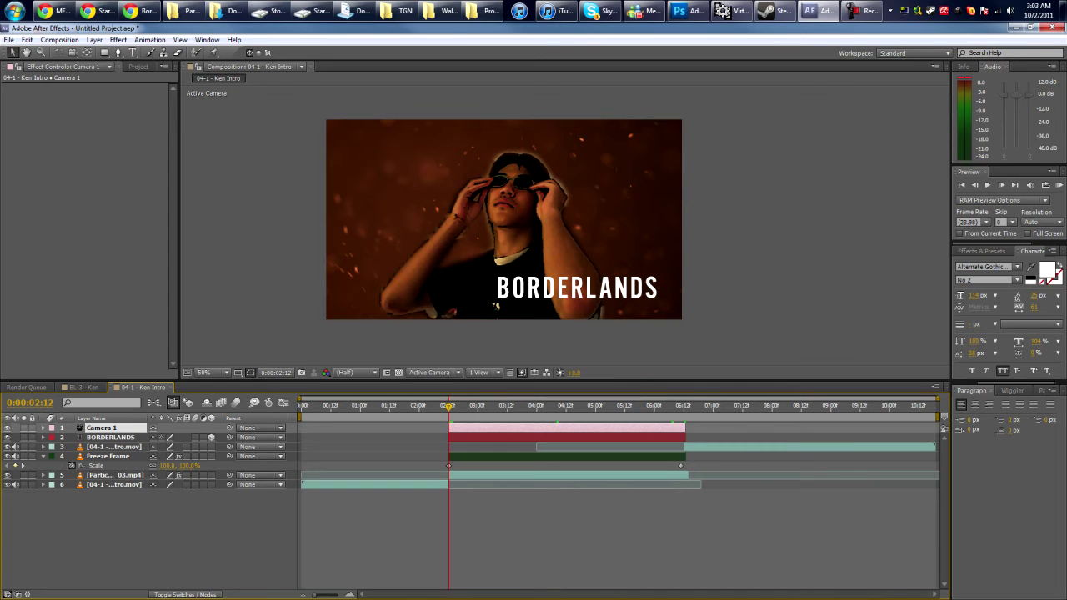
{"action": "key", "text": "p"}
{"action": "key", "text": "alt+shift+p"}
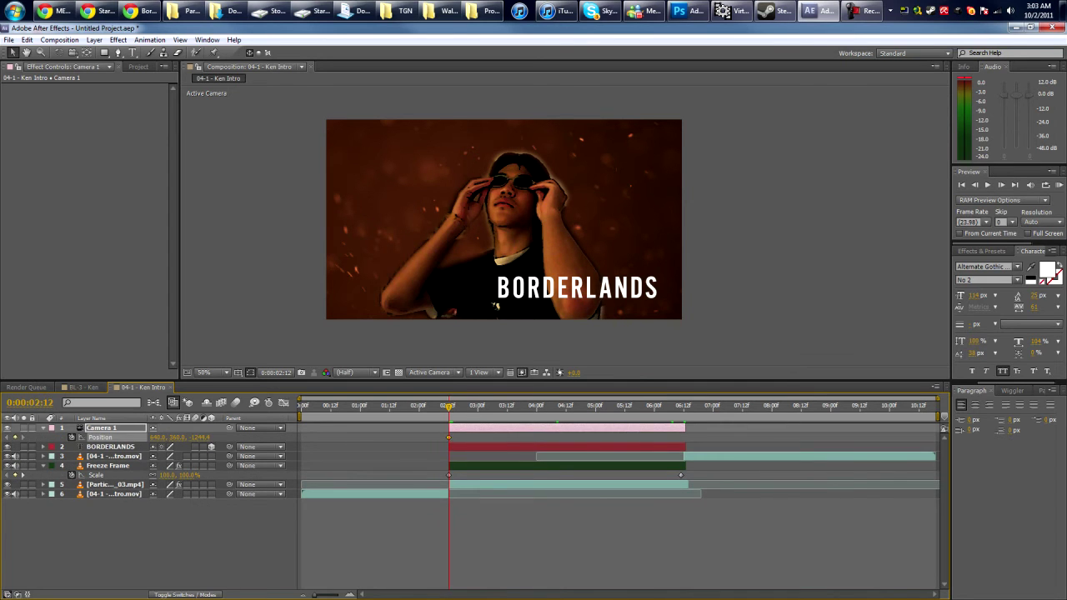
{"action": "key", "text": "c"}
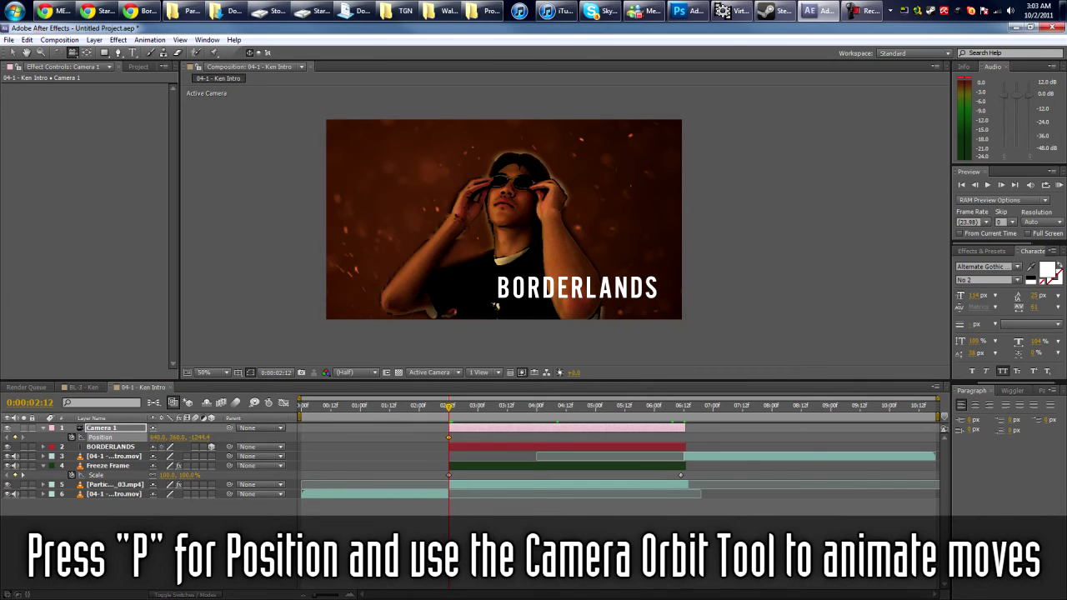
{"action": "left_click_drag", "start_coordinate": [517, 233], "coordinate": [468, 235]}
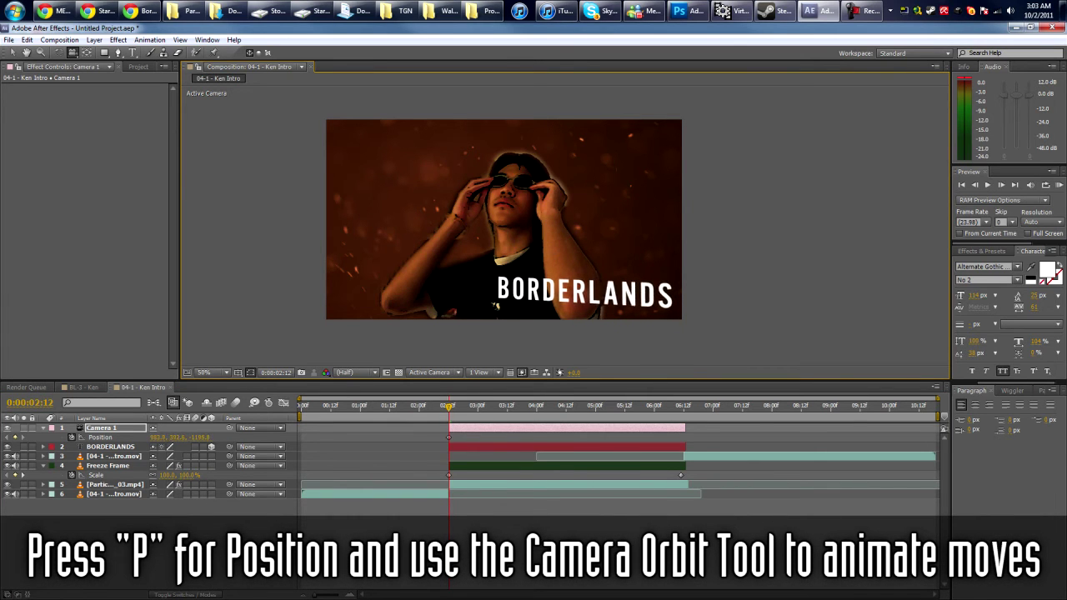
Orbit the camera to a different, higher angle at 0:00:06:12 for a second Position keyframe, and scrub through the move.
{"action": "key", "text": "space"}
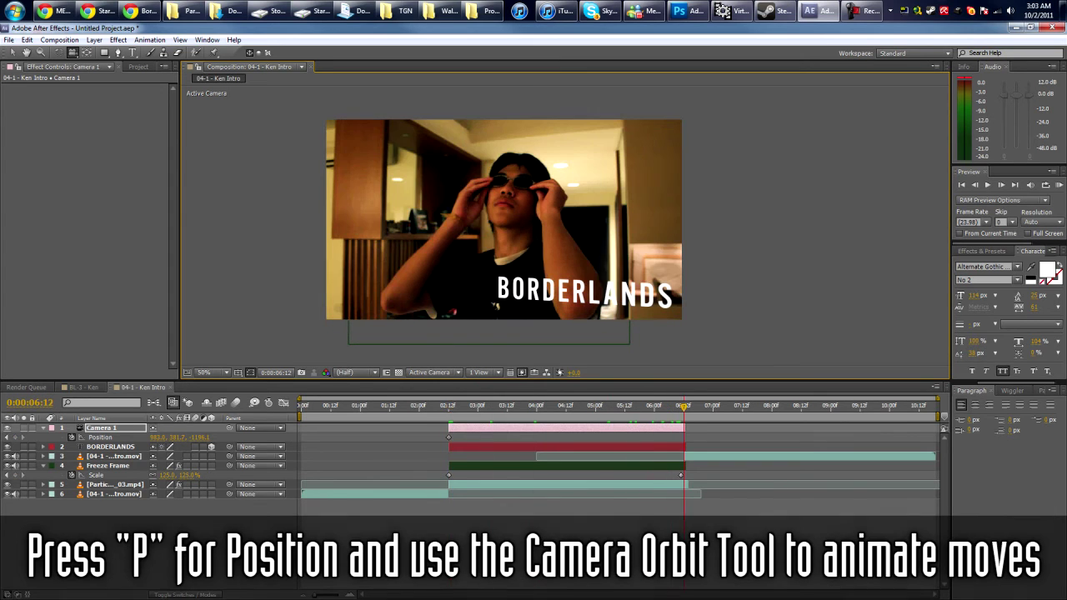
{"action": "left_click_drag", "start_coordinate": [500, 225], "coordinate": [583, 256]}
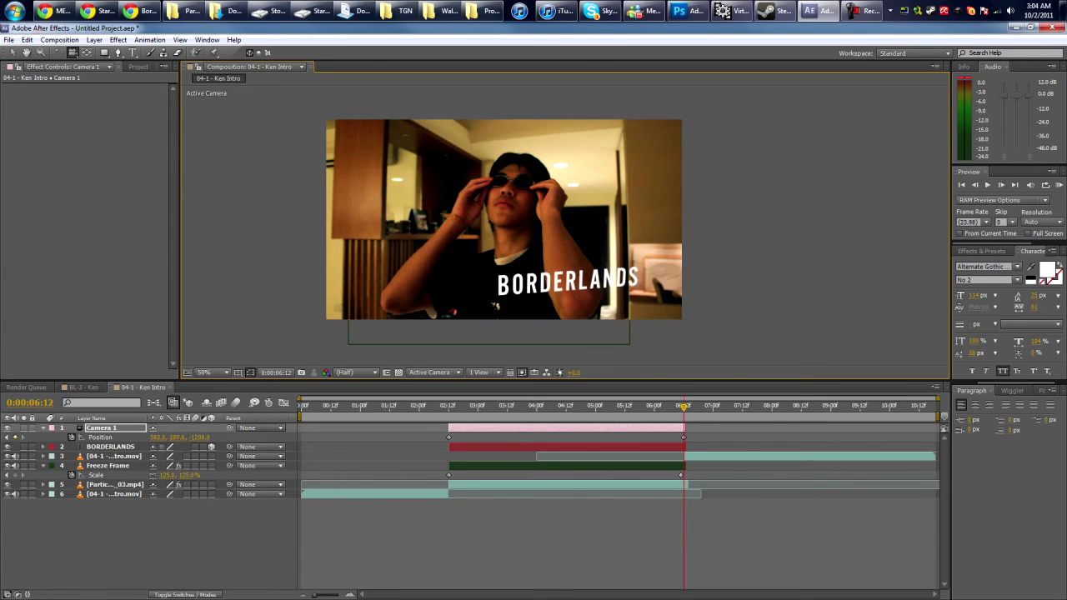
{"action": "left_click_drag", "start_coordinate": [451, 407], "coordinate": [623, 407]}
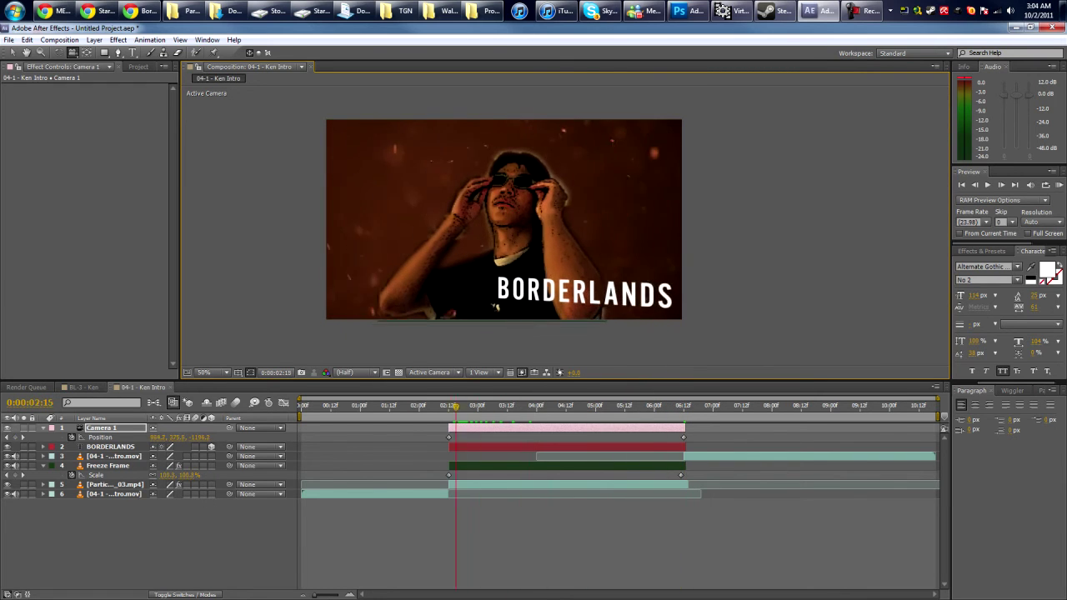
{"action": "left_click_drag", "start_coordinate": [664, 406], "coordinate": [436, 406]}
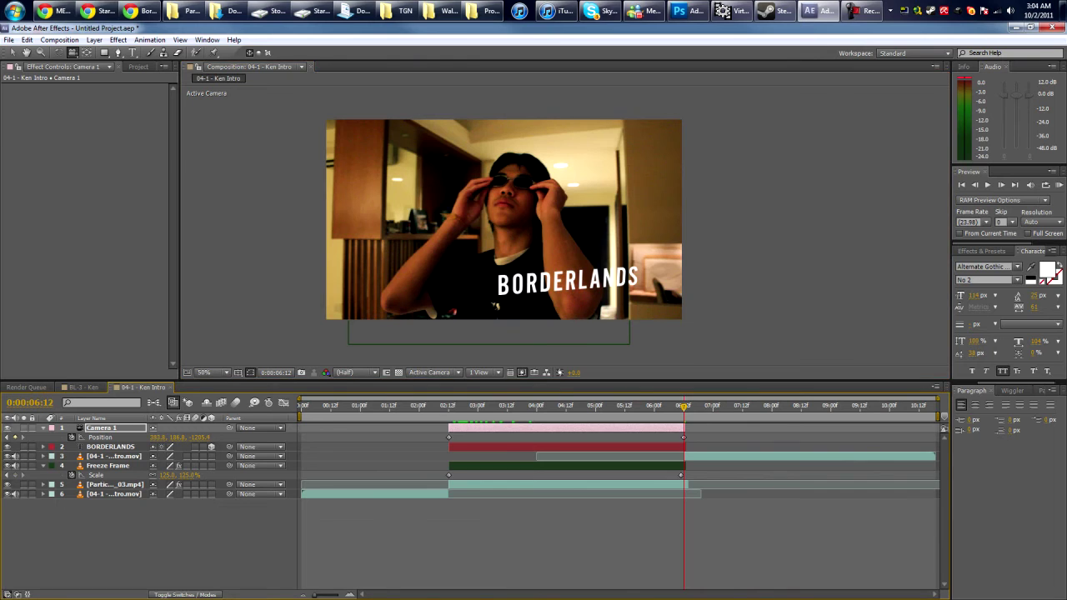
{"action": "left_click_drag", "start_coordinate": [504, 234], "coordinate": [504, 238]}
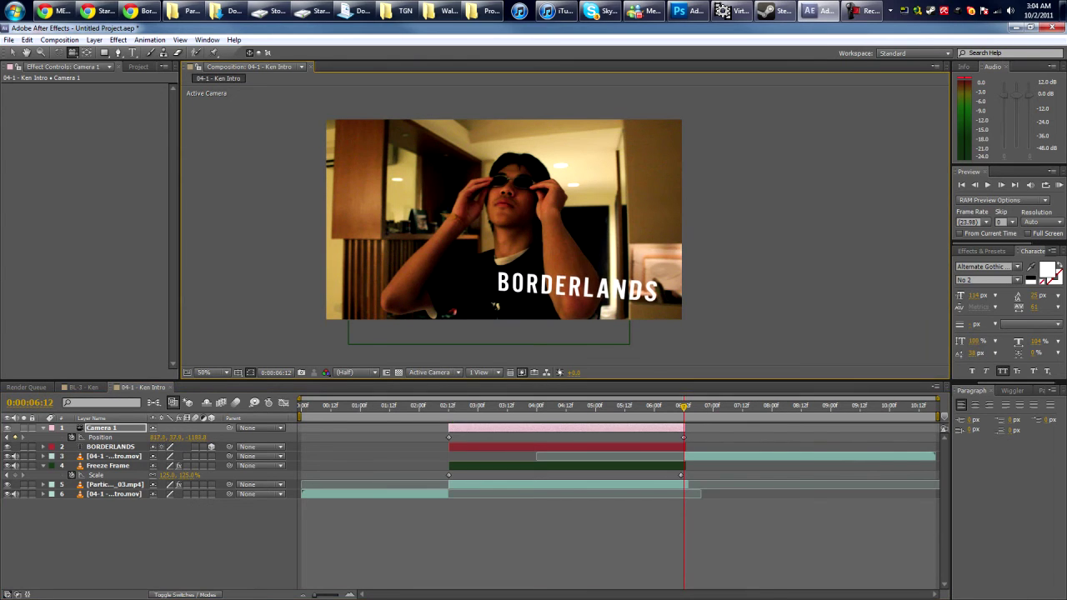
{"action": "left_click_drag", "start_coordinate": [447, 407], "coordinate": [476, 407]}
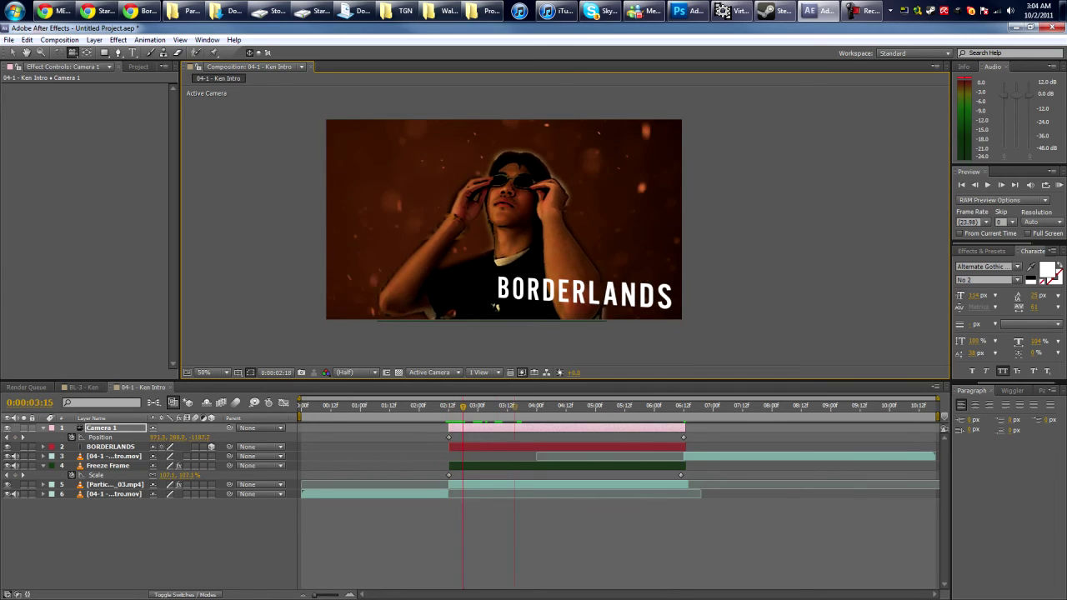
Rotate the BORDERLANDS text slightly in 3D with the Rotation tool and scrub through the freeze frame to check its angle.
{"action": "key", "text": "w"}
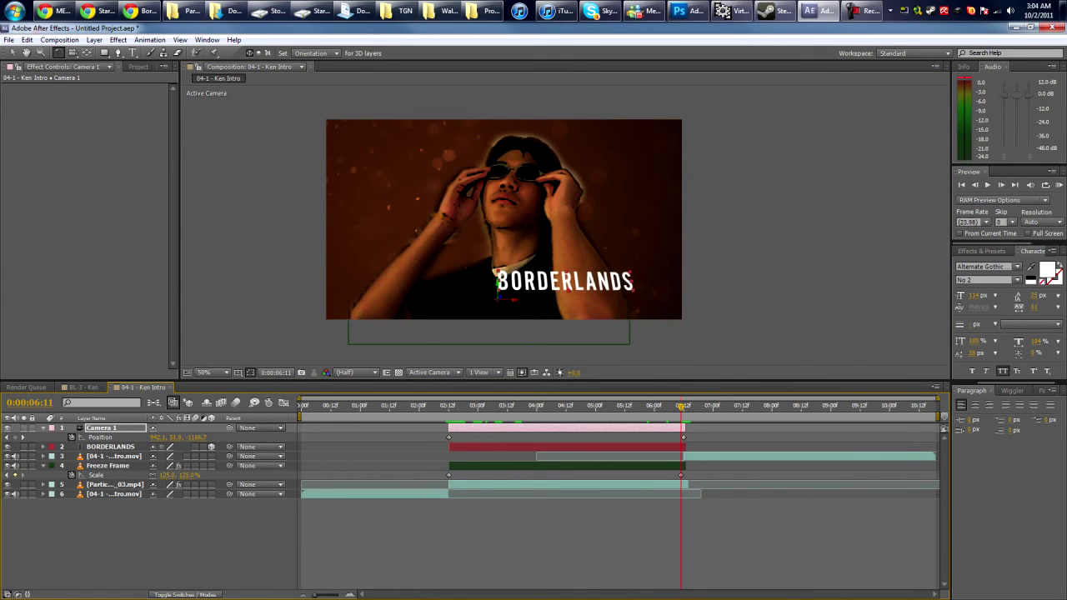
{"action": "left_click", "coordinate": [546, 282]}
{"action": "left_click_drag", "start_coordinate": [448, 406], "coordinate": [495, 407]}
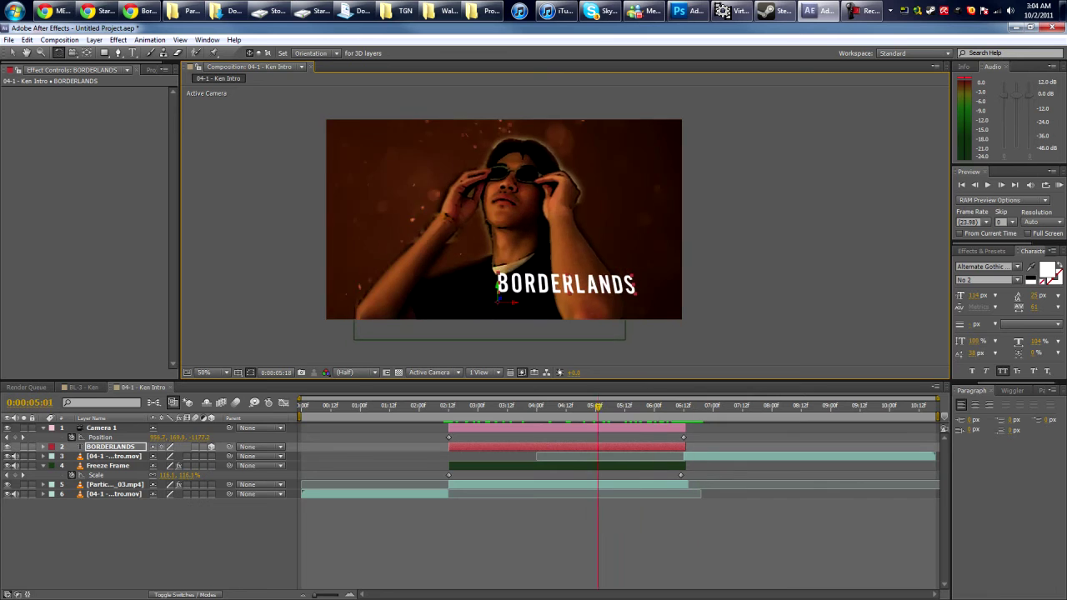
{"action": "left_click_drag", "start_coordinate": [598, 407], "coordinate": [451, 407]}
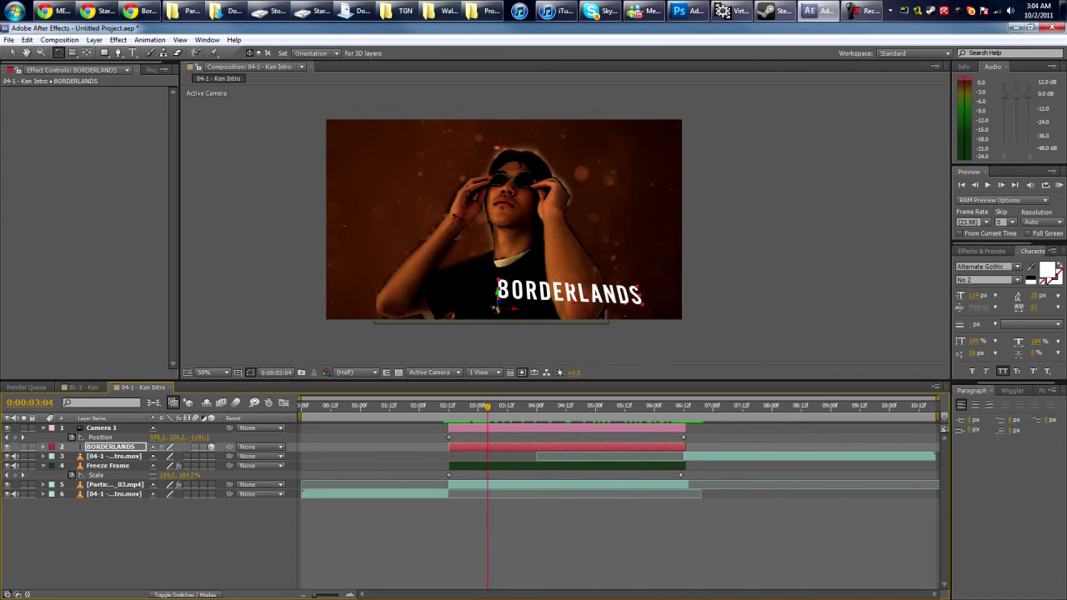
{"action": "key", "text": "F2"}
{"action": "mouse_move", "coordinate": [487, 407]}
{"action": "left_mouse_down"}
{"action": "mouse_move", "coordinate": [423, 407]}
{"action": "mouse_move", "coordinate": [467, 407]}
{"action": "left_mouse_up"}
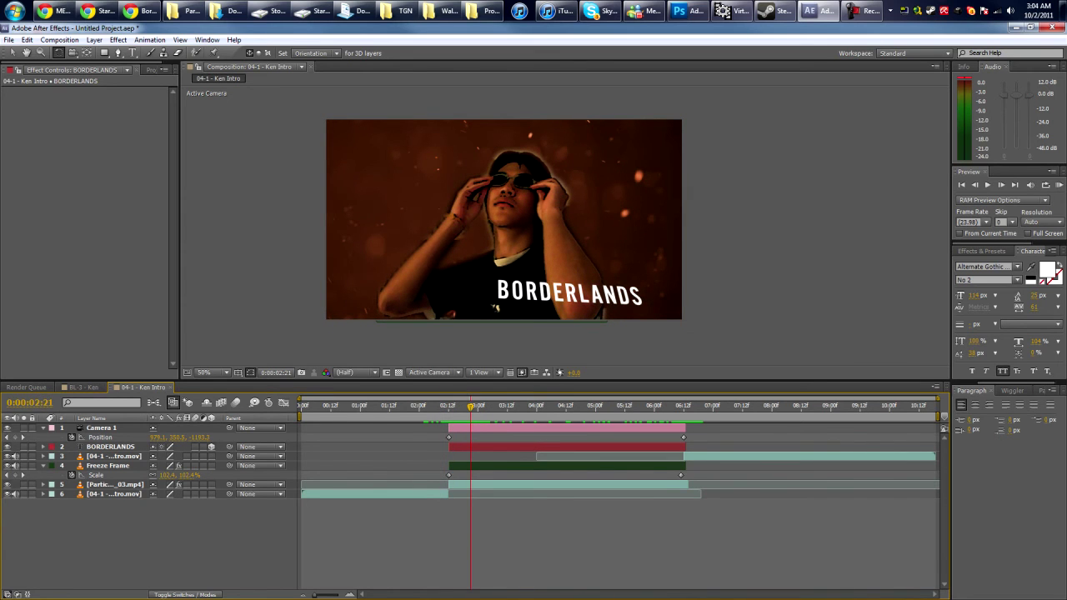
Add borderlands_intro.WAV to the composition as the lowest layer, starting at the freeze frame's beginning, 0:00:02:12.
{"action": "left_click", "coordinate": [151, 70]}
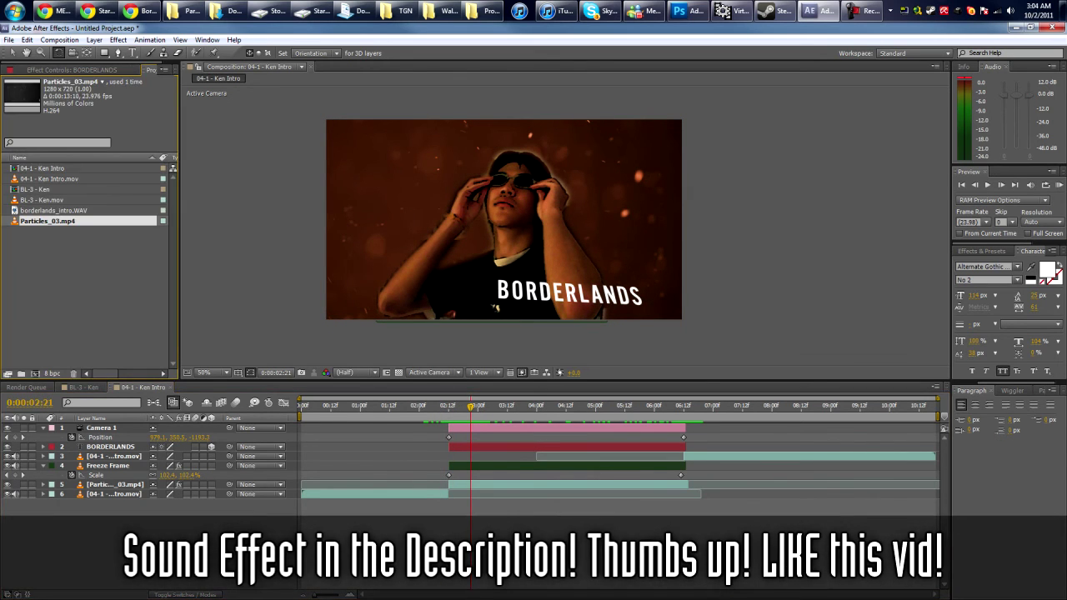
{"action": "left_click", "coordinate": [84, 275]}
{"action": "left_click_drag", "start_coordinate": [57, 211], "coordinate": [188, 538]}
{"action": "left_click_drag", "start_coordinate": [471, 406], "coordinate": [449, 406]}
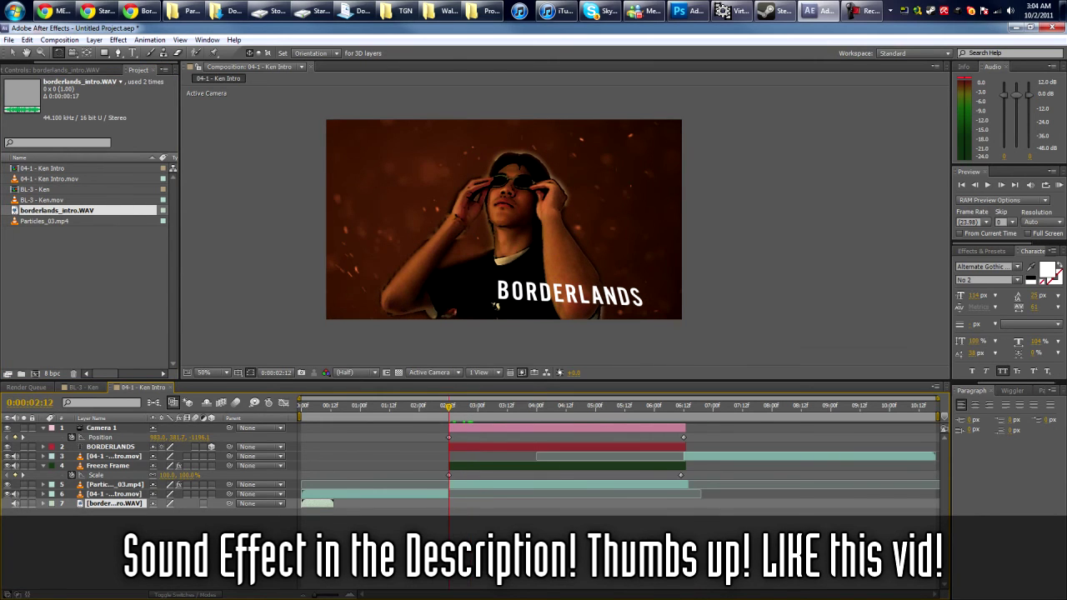
{"action": "key", "text": "bracketleft"}
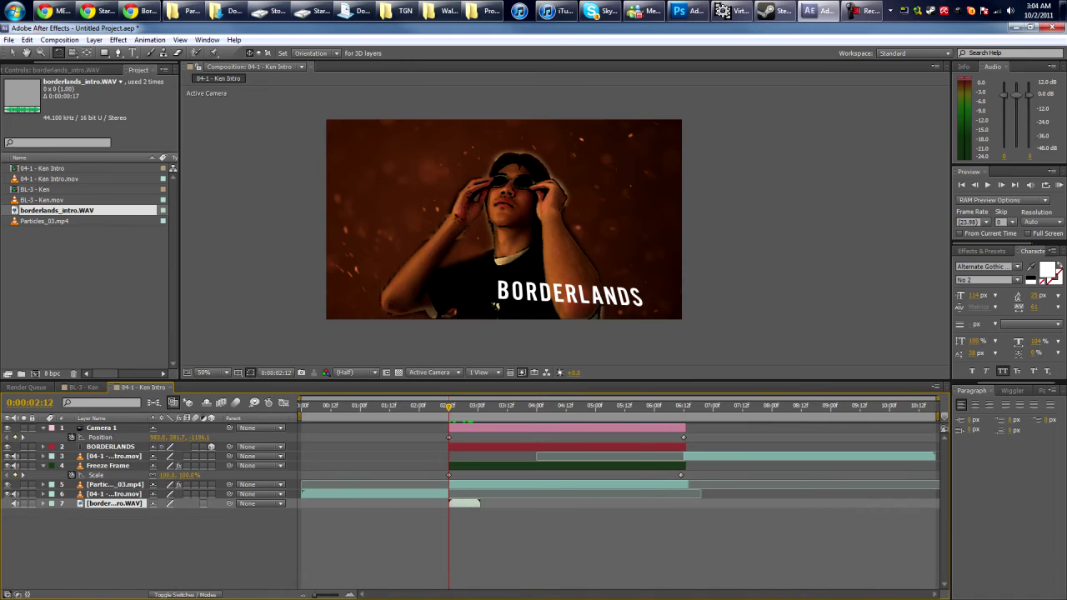
Preview the intro with its sound effect and scrub through the freeze frame to 0:00:05:19.
{"action": "key", "text": "ctrl+shift+a"}
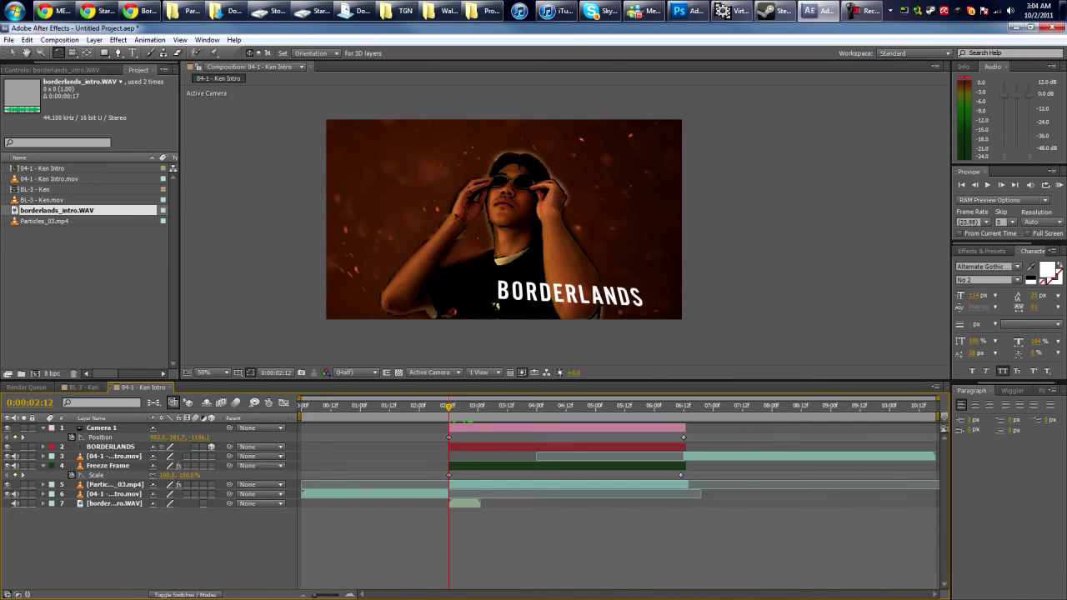
{"action": "key", "text": "space"}
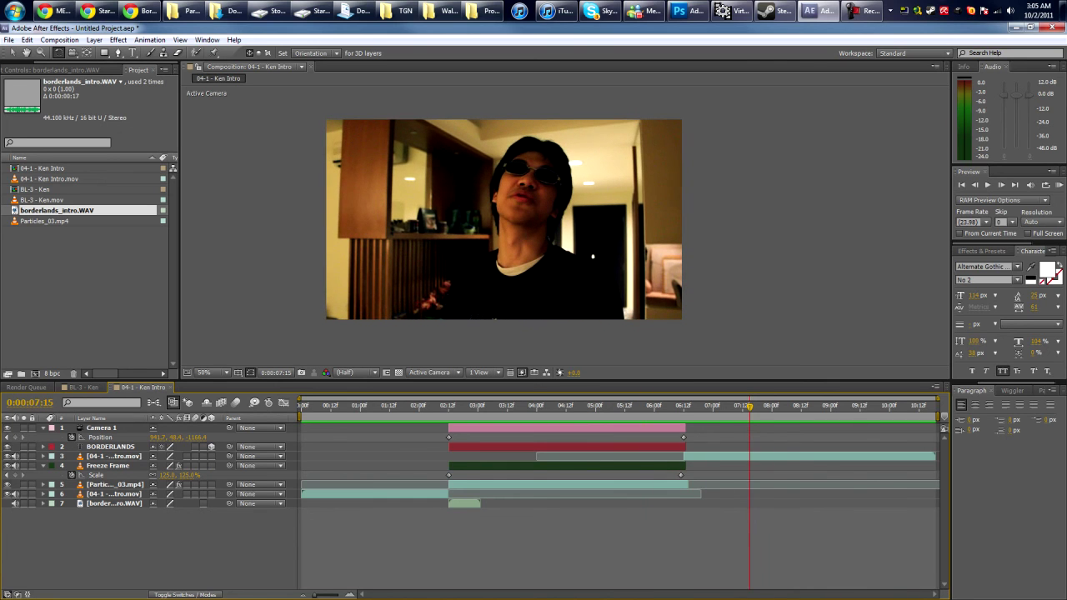
{"action": "left_click_drag", "start_coordinate": [449, 407], "coordinate": [576, 407]}
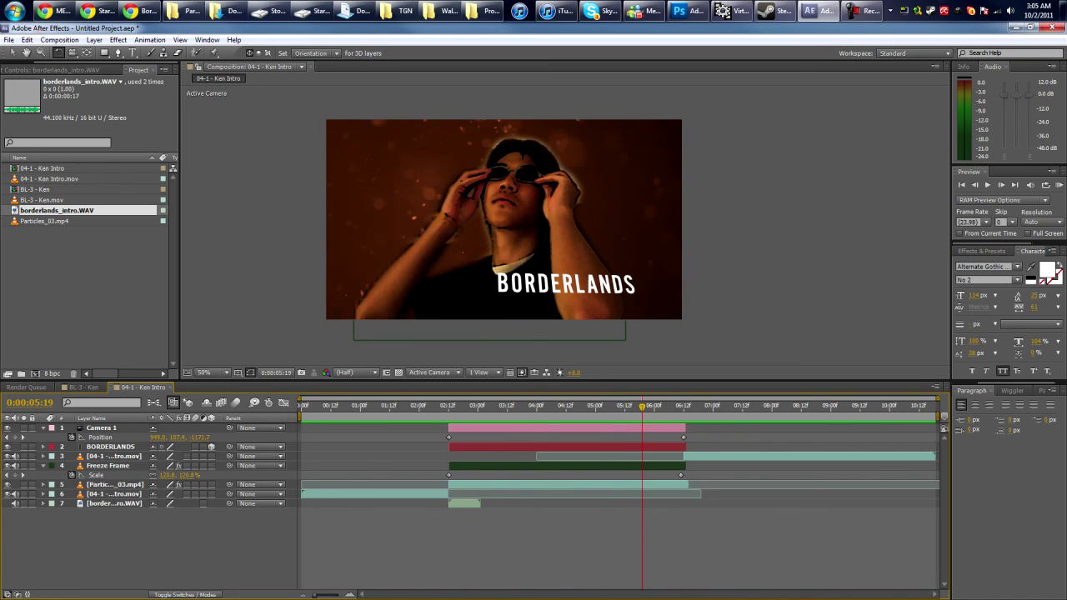
Try the Overlay, Soft Light and Add blending modes on the BORDERLANDS layer before restoring Normal.
{"action": "left_click", "coordinate": [111, 447]}
{"action": "key", "text": "F4"}
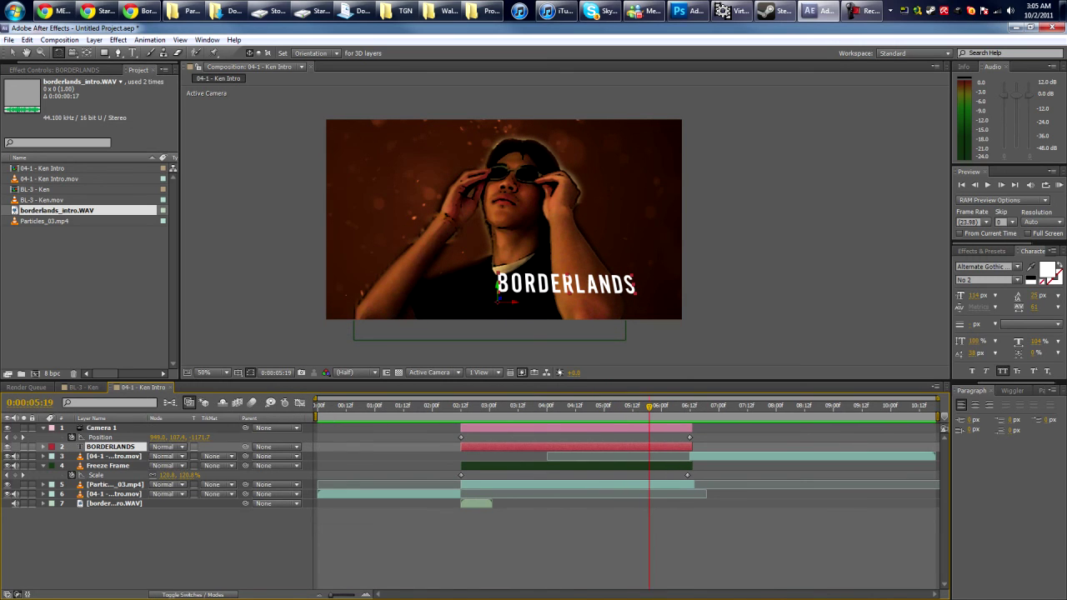
{"action": "left_click", "coordinate": [176, 447]}
{"action": "left_click", "coordinate": [207, 317]}
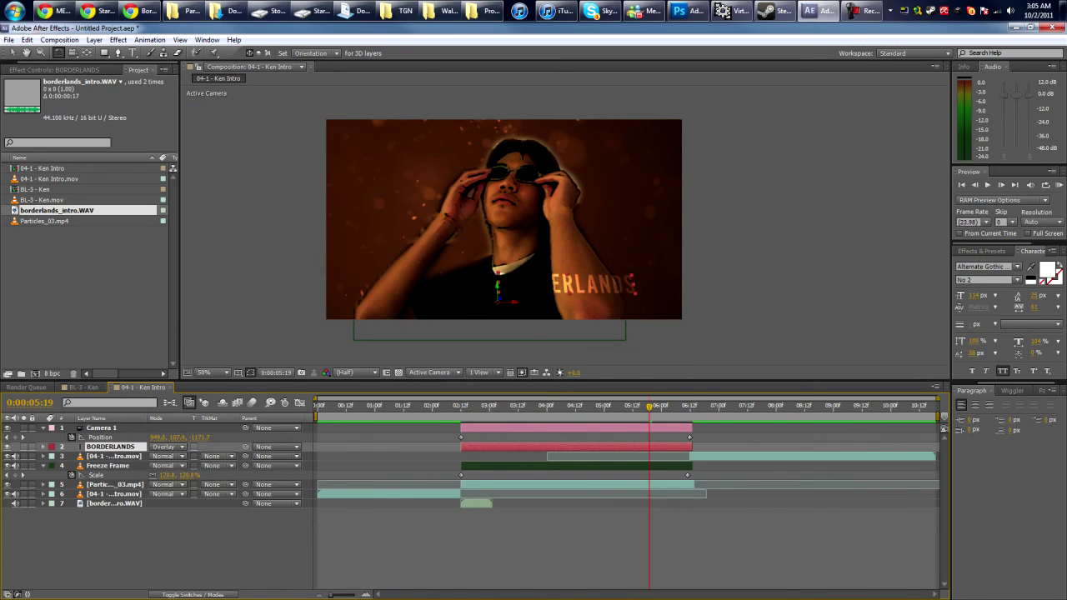
{"action": "left_click", "coordinate": [163, 447]}
{"action": "left_click", "coordinate": [233, 329]}
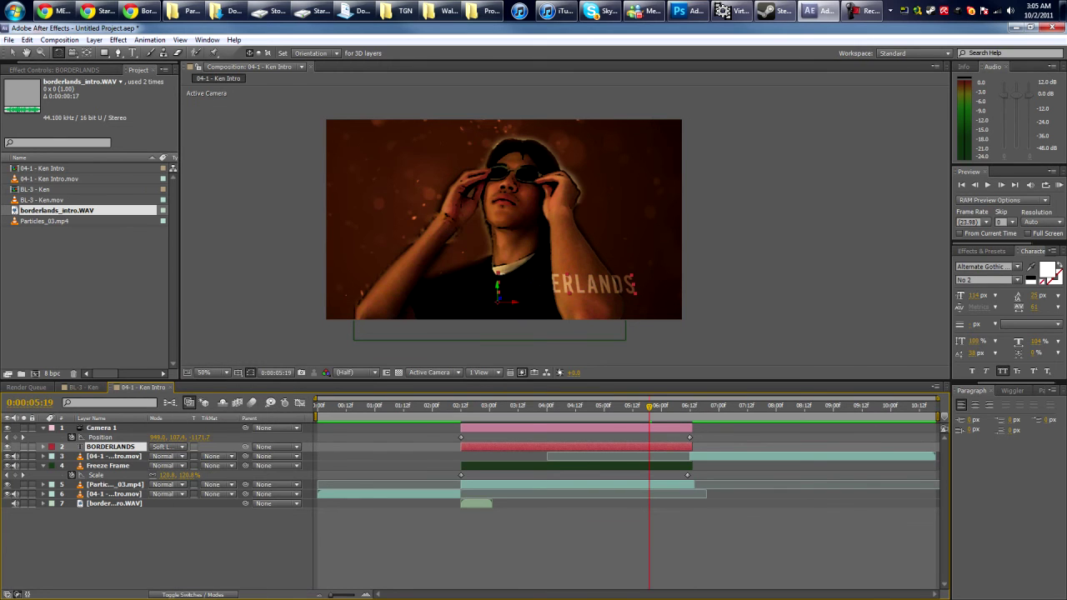
{"action": "left_click", "coordinate": [162, 447]}
{"action": "left_click", "coordinate": [209, 229]}
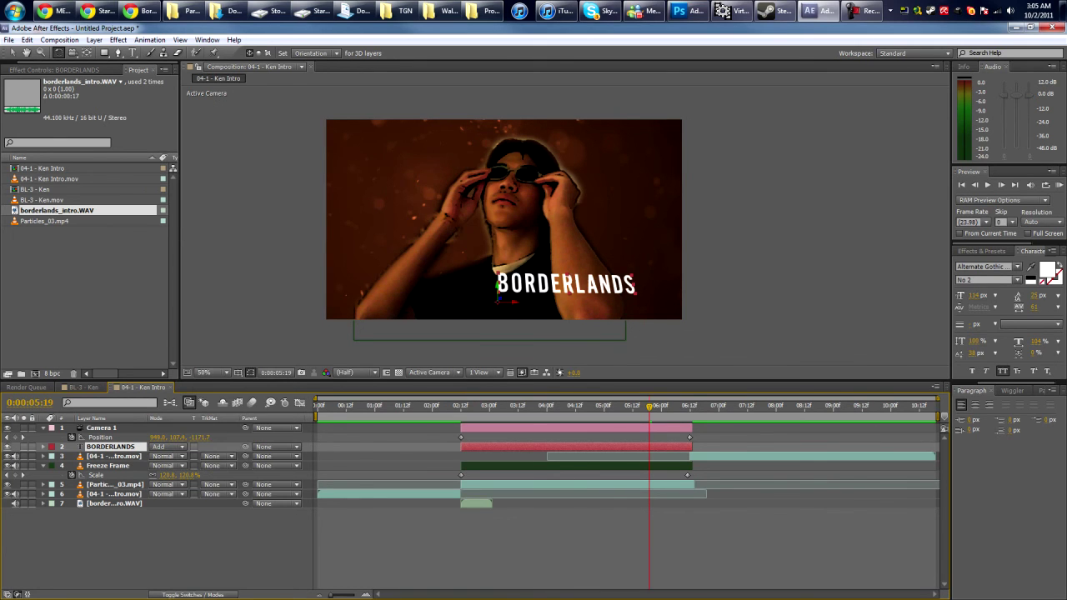
{"action": "left_click", "coordinate": [162, 447]}
{"action": "left_click", "coordinate": [208, 111]}
Lower the BORDERLANDS layer's opacity to 31% and deselect the layer.
{"action": "key", "text": "t"}
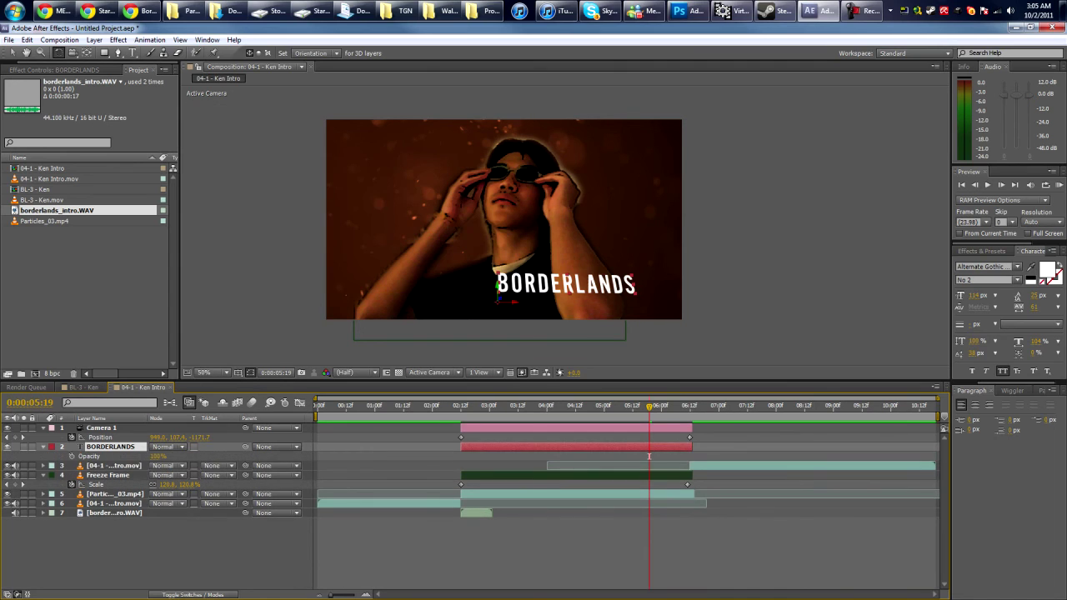
{"action": "left_click_drag", "start_coordinate": [156, 456], "coordinate": [116, 456]}
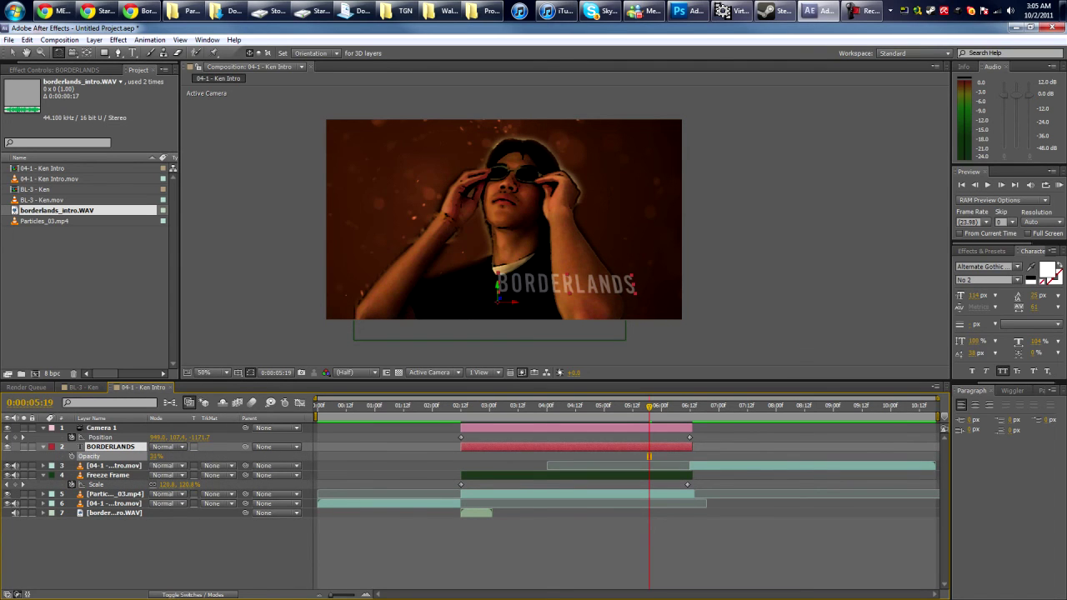
{"action": "left_click", "coordinate": [250, 550]}
Scrub through the freeze frame and preview the composition with the semi-transparent title.
{"action": "left_click_drag", "start_coordinate": [454, 407], "coordinate": [650, 407]}
{"action": "mouse_move", "coordinate": [649, 457]}
{"action": "left_mouse_down"}
{"action": "mouse_move", "coordinate": [440, 457]}
{"action": "mouse_move", "coordinate": [716, 457]}
{"action": "left_mouse_up"}
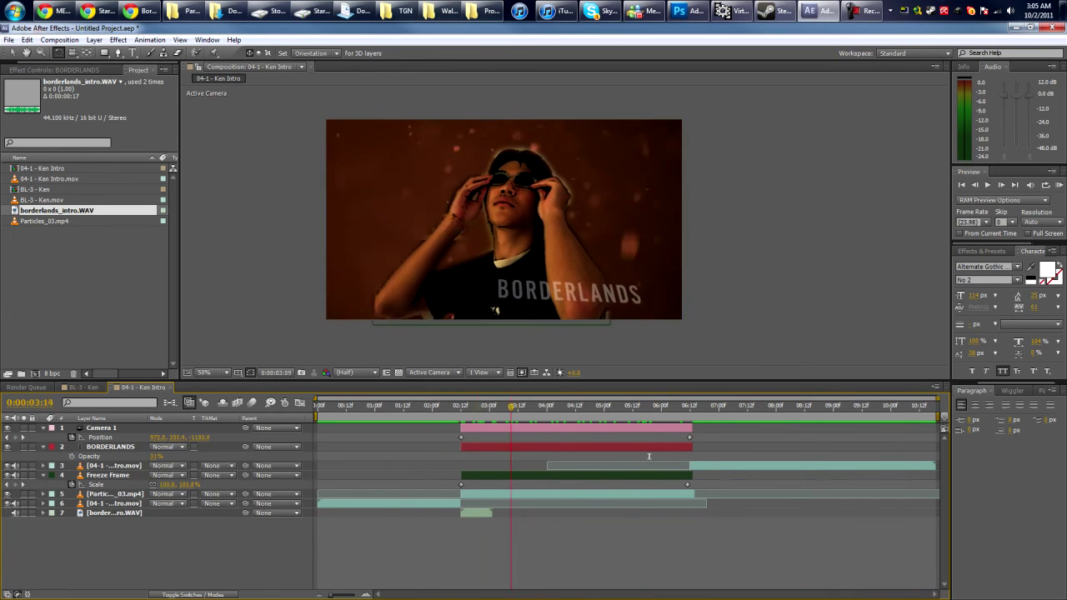
{"action": "left_click", "coordinate": [362, 456]}
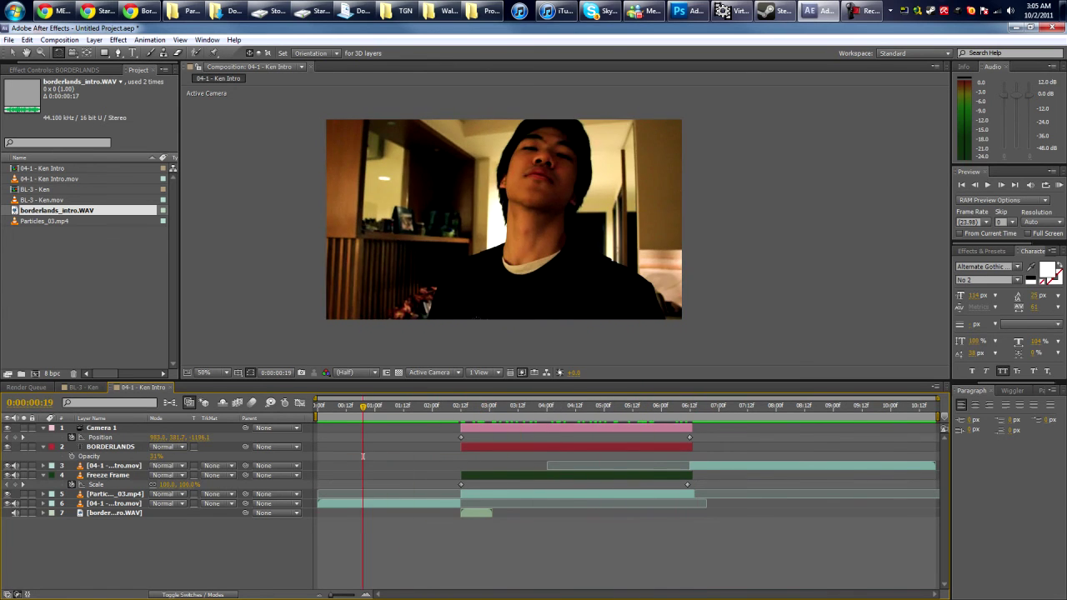
{"action": "key", "text": "KP_0"}
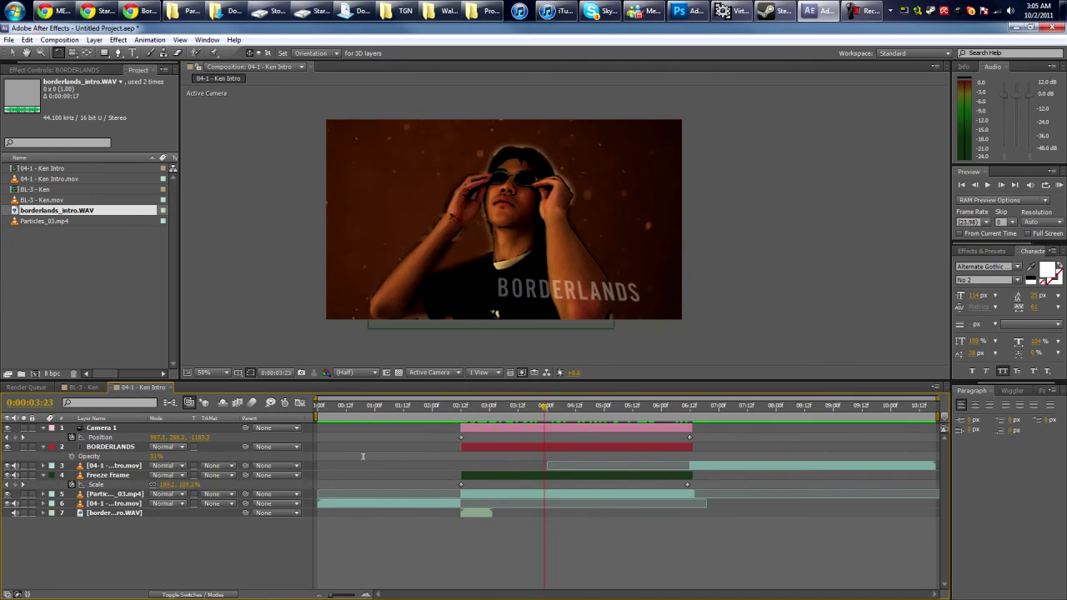